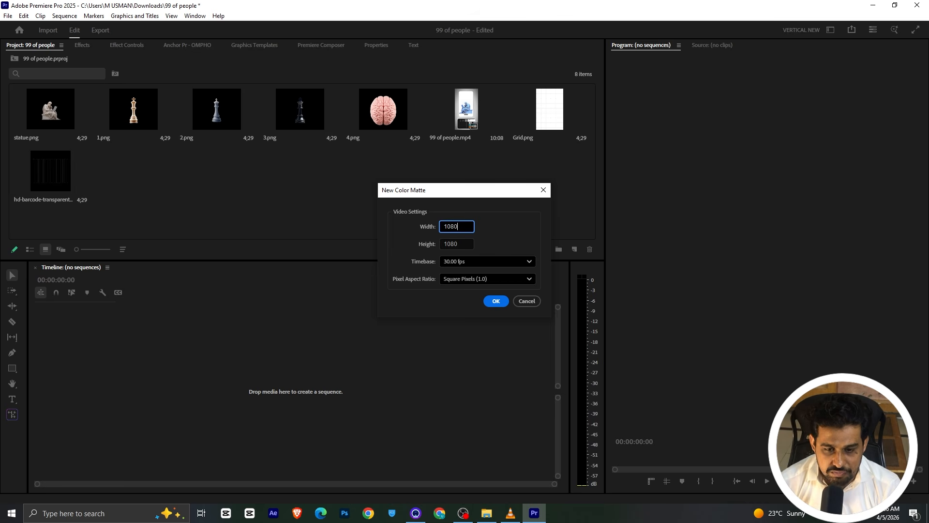
# - Finish the new 1080-wide color matte with a height of 1920, a white fill and the name bg
pyautogui.click(460, 245)
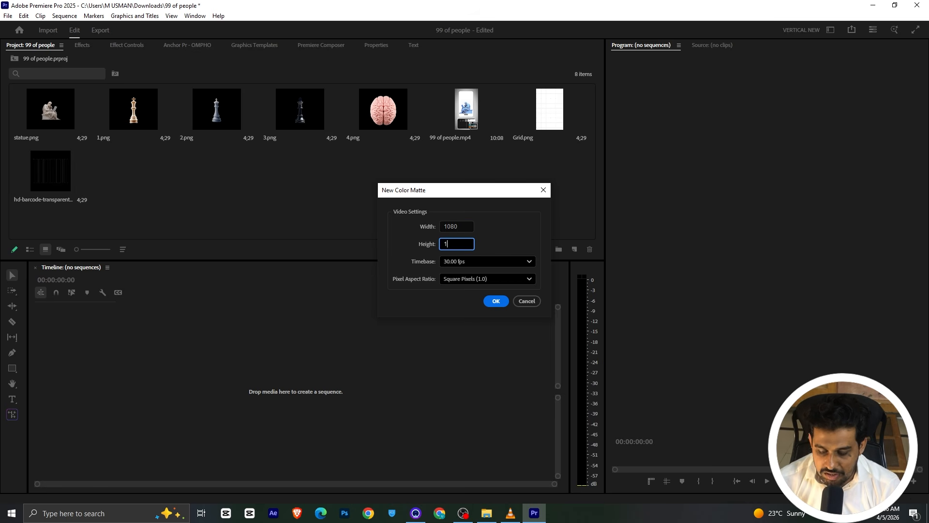
pyautogui.write('1920')
pyautogui.press('Return')
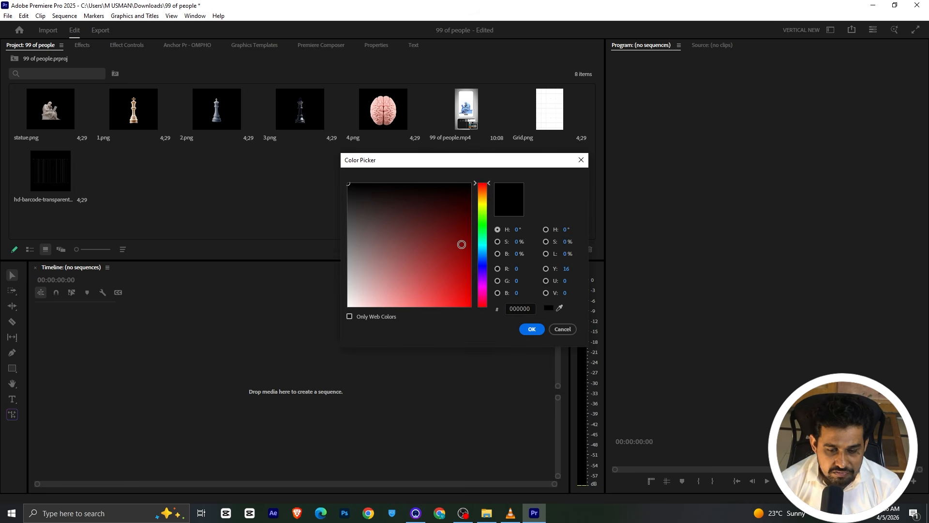
pyautogui.click(377, 290)
pyautogui.click(532, 329)
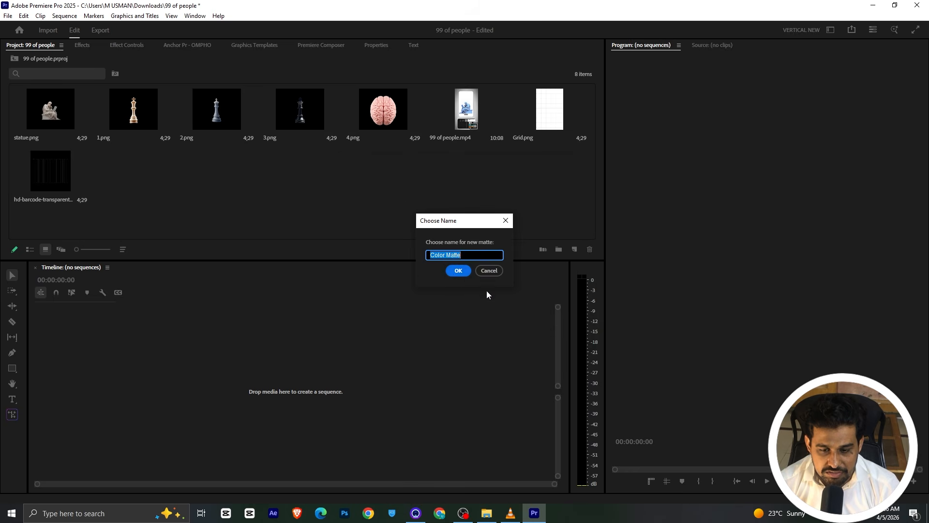
pyautogui.write('bg')
pyautogui.click(459, 270)
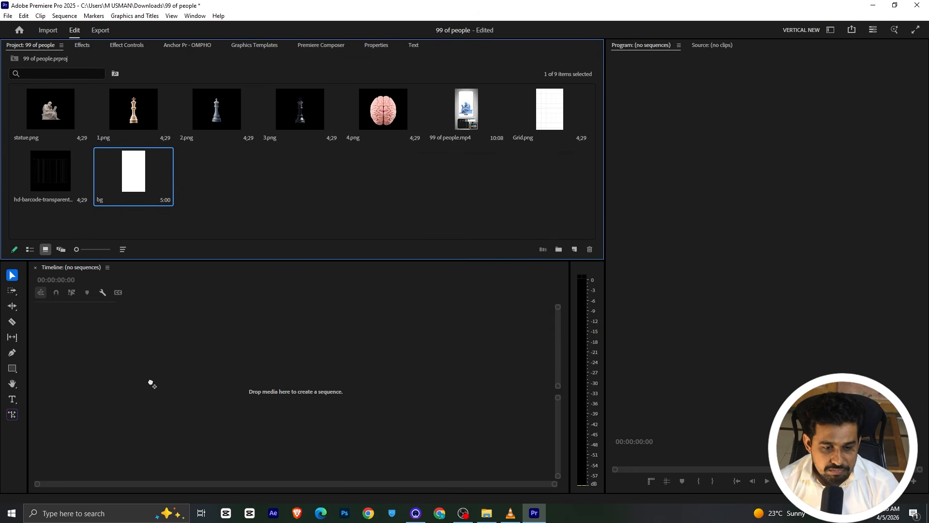
# - Create a sequence from the bg matte and extend its clip to about 8 seconds
pyautogui.moveTo(151, 382); pyautogui.dragTo(150, 382)
pyautogui.moveTo(327, 381); pyautogui.dragTo(462, 396)
pyautogui.click(510, 513)
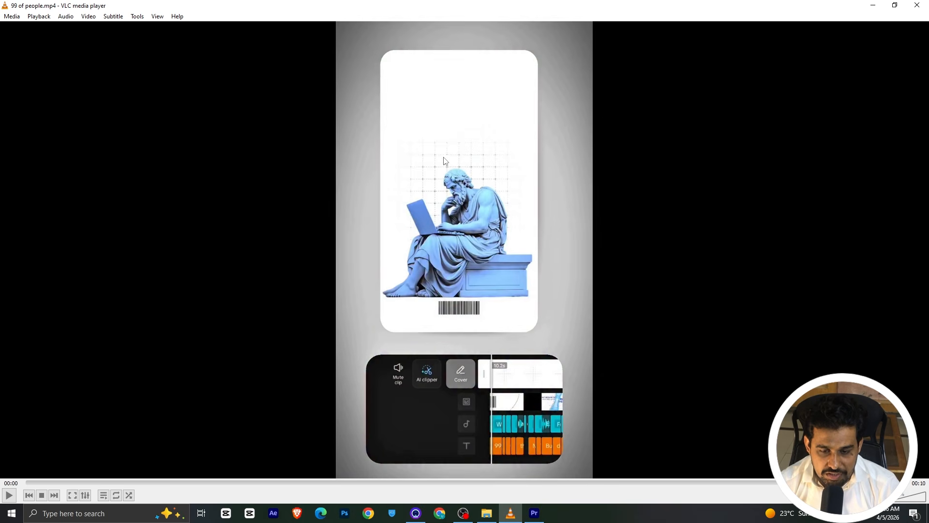
pyautogui.hotkey('alt', 'Tab')
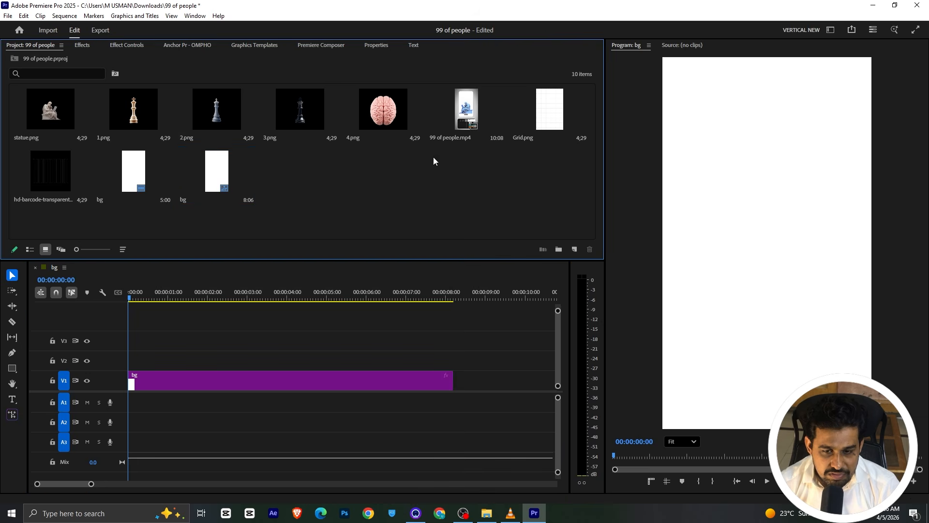
# - Place Grid.png on V2 at the start of the sequence and scale it to 67
pyautogui.moveTo(528, 118); pyautogui.dragTo(138, 362)
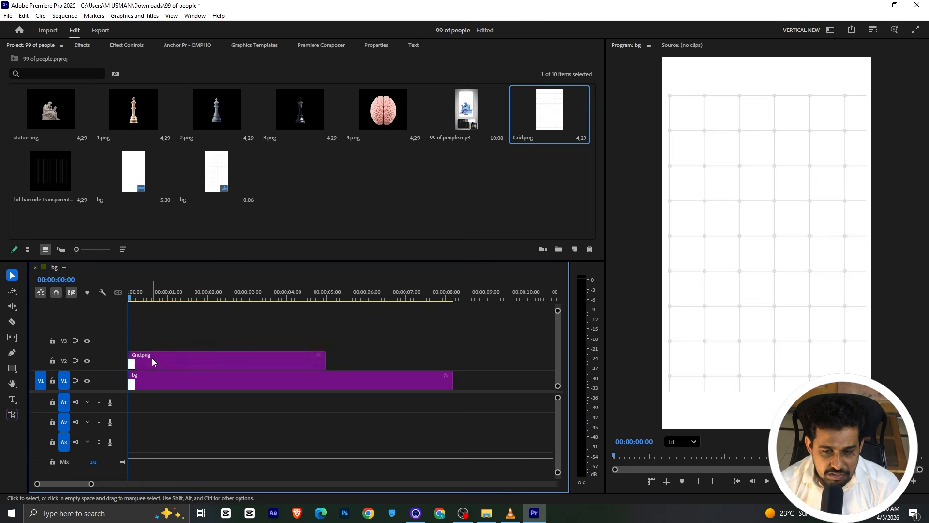
pyautogui.click(127, 46)
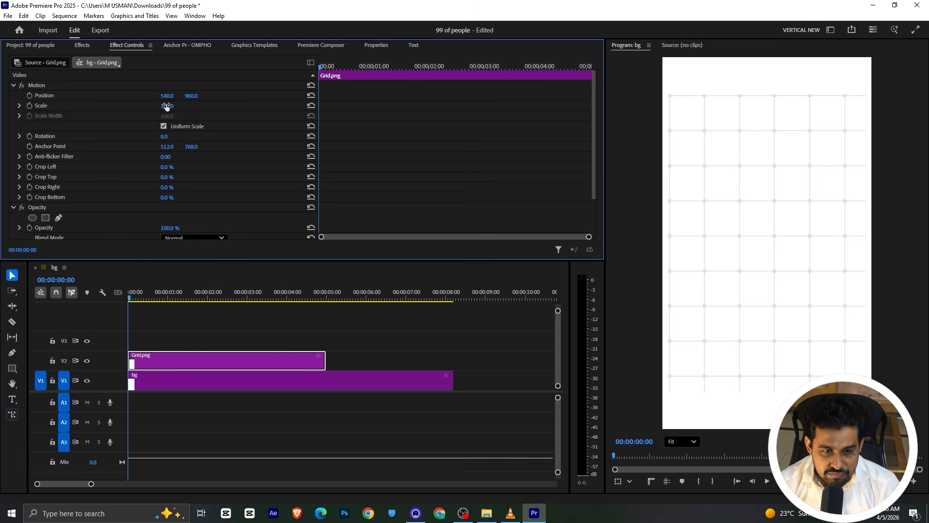
pyautogui.moveTo(166, 106)
pyautogui.mouseDown()
pyautogui.moveTo(150, 106)
pyautogui.moveTo(174, 106)
pyautogui.mouseUp()
pyautogui.hotkey('alt', 'Tab')
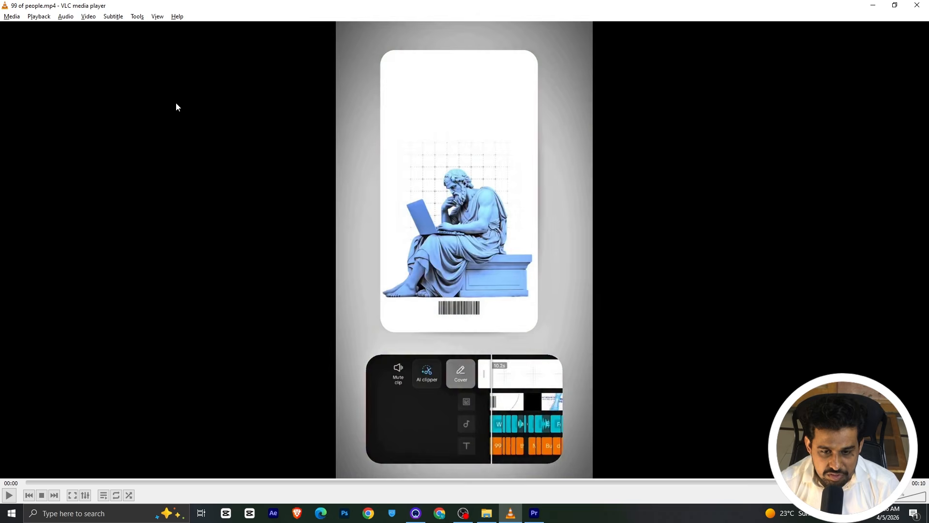
pyautogui.hotkey('alt', 'Tab')
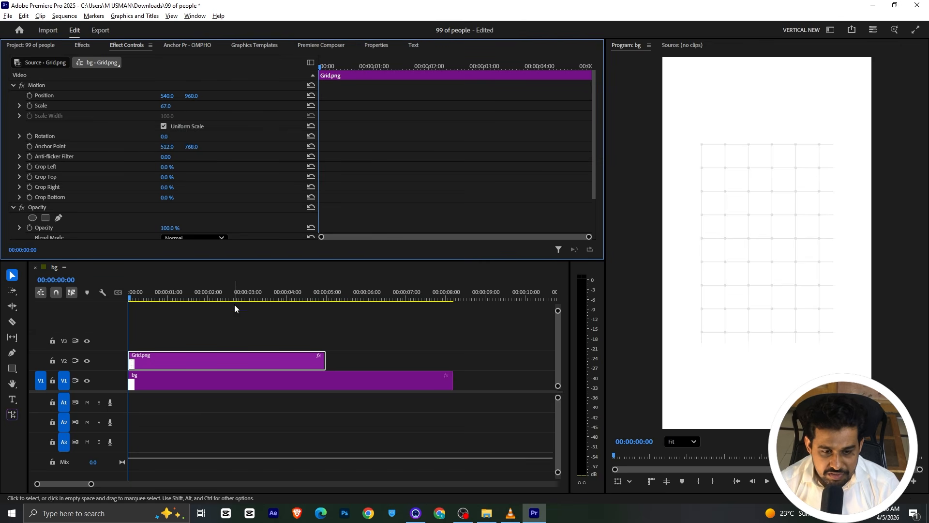
# - Place the barcode image on V3 above the grid, scale it to 56 and lower it to Y position 1671
pyautogui.click(51, 47)
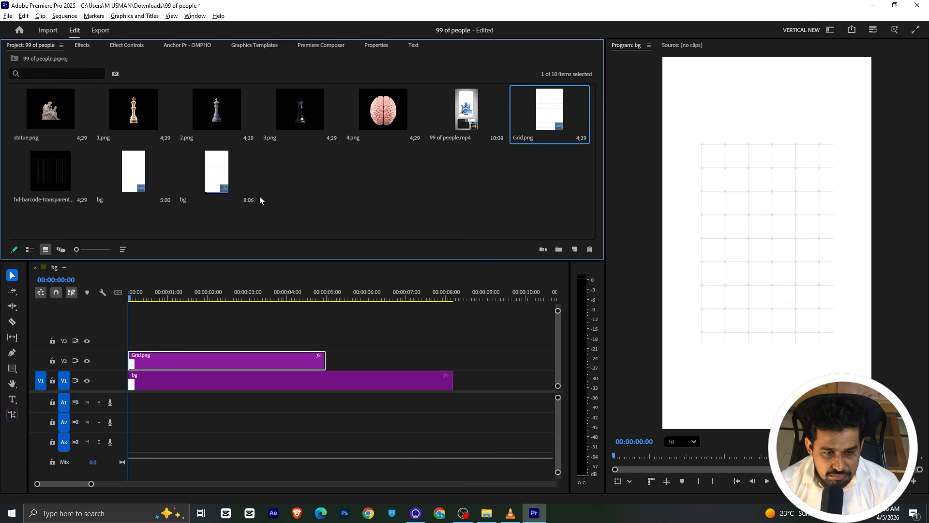
pyautogui.moveTo(51, 171); pyautogui.dragTo(133, 341)
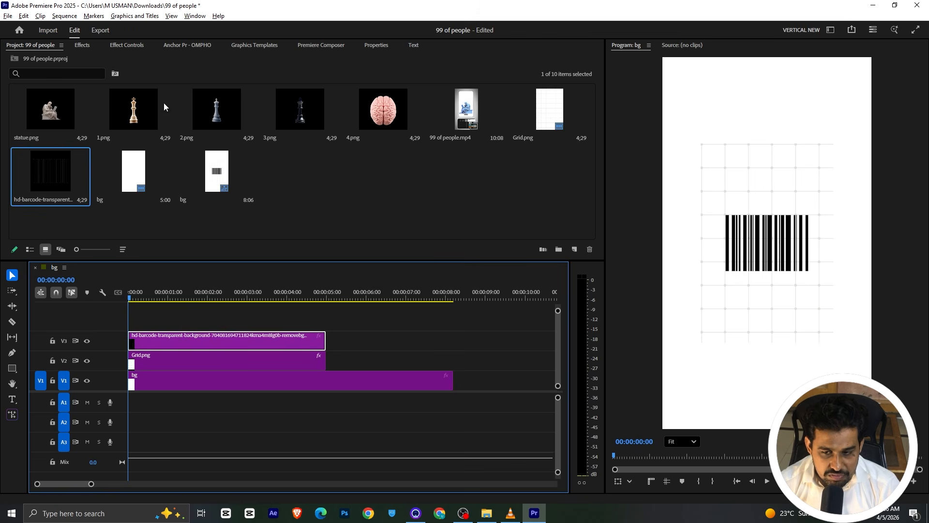
pyautogui.click(137, 47)
pyautogui.moveTo(165, 106); pyautogui.dragTo(246, 125)
pyautogui.hotkey('alt', 'Tab')
pyautogui.hotkey('alt', 'Tab')
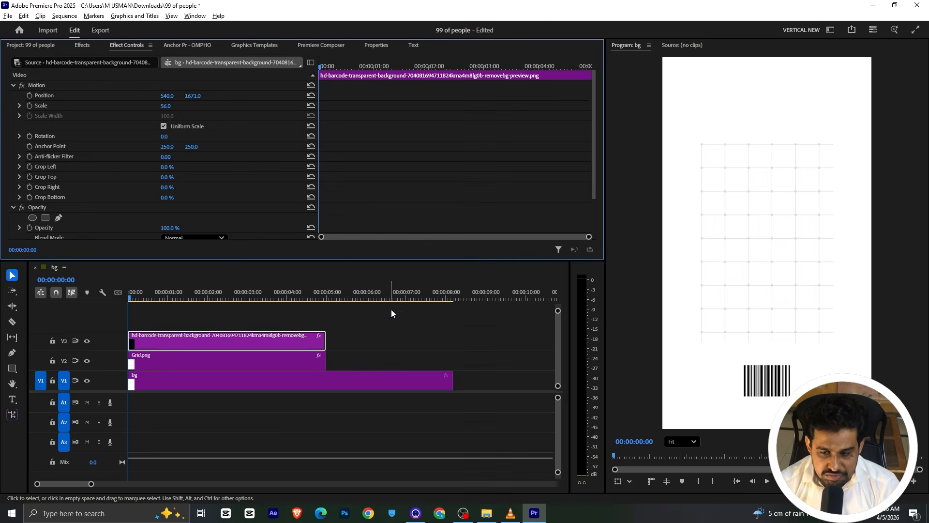
# - Switch to VLC and play the opening of the 99 of people.mp4 reference to examine the statue, text and line layout
pyautogui.hotkey('alt', 'Tab')
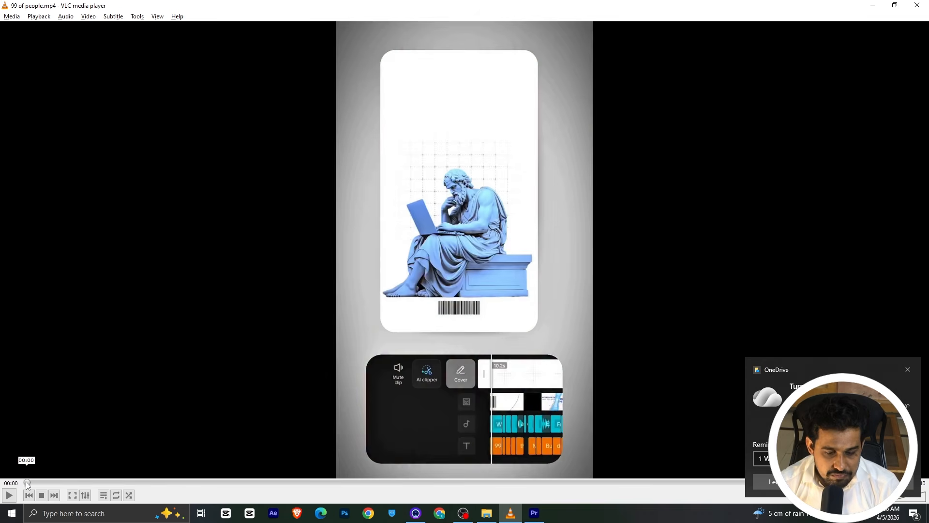
pyautogui.press('space')
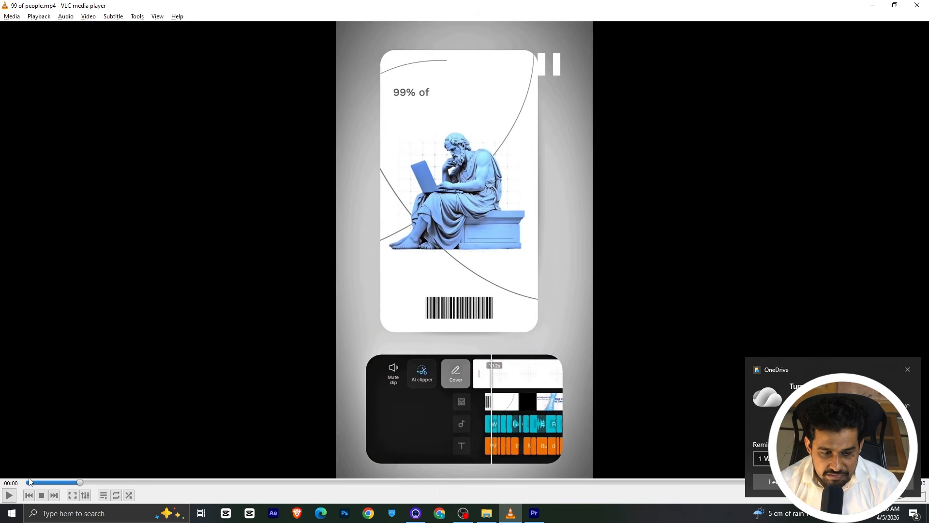
pyautogui.click(28, 481)
pyautogui.press('space')
pyautogui.press('space')
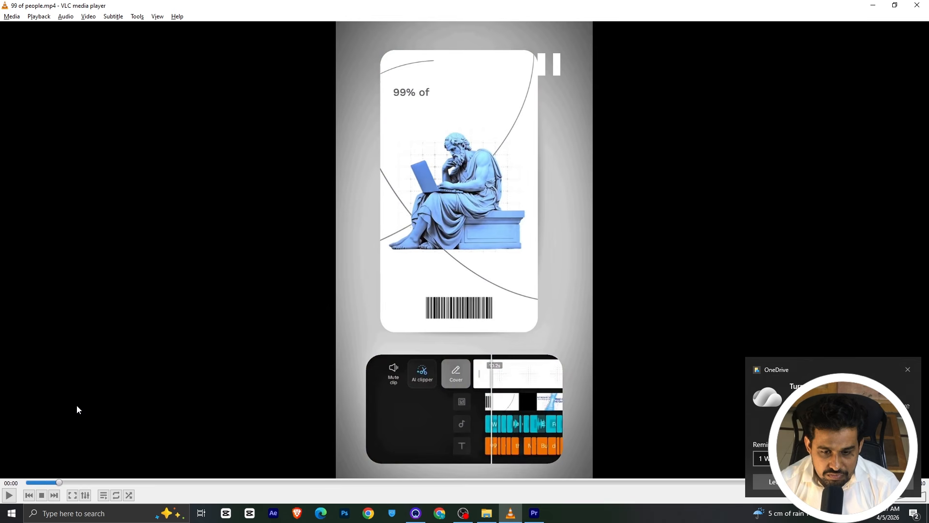
pyautogui.click(908, 369)
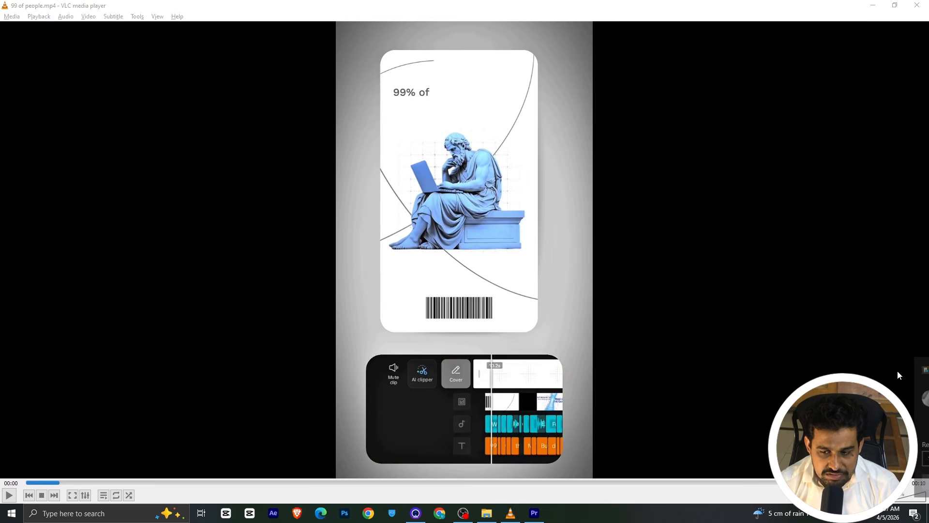
pyautogui.click(535, 513)
# - Place statue.png on V4 at the sequence start, enlarge it to fill the frame's width and adjust its position above the barcode
pyautogui.click(30, 45)
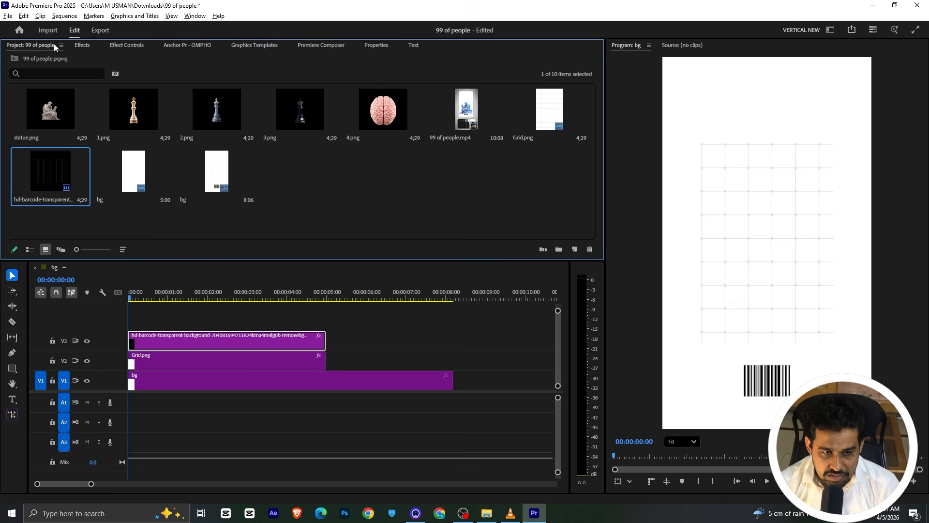
pyautogui.moveTo(51, 108); pyautogui.dragTo(145, 321)
pyautogui.click(120, 48)
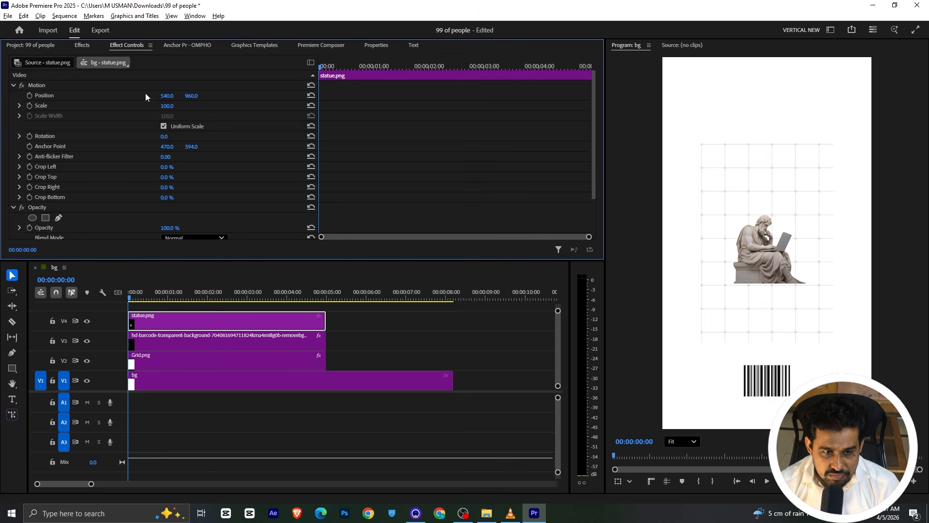
pyautogui.moveTo(165, 107); pyautogui.dragTo(252, 107)
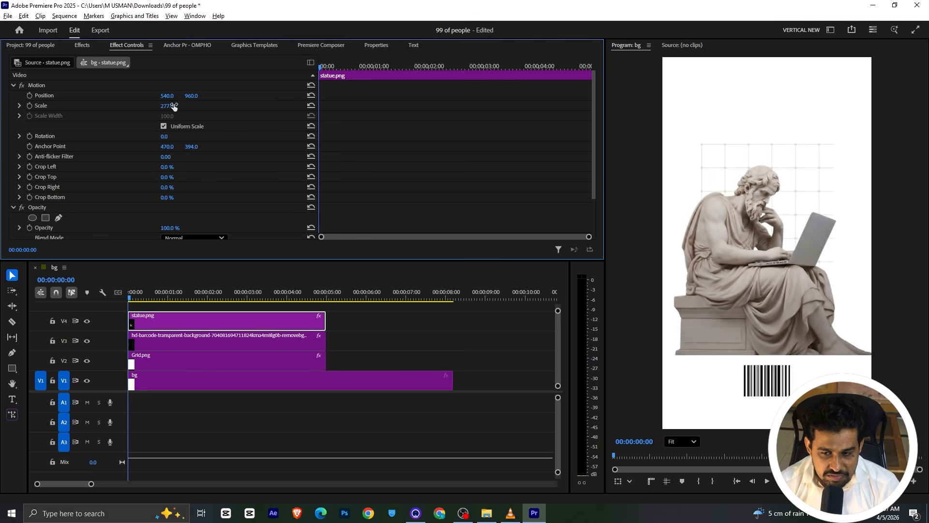
pyautogui.moveTo(186, 95); pyautogui.dragTo(235, 95)
# - Lower the barcode clip to Y position 1759 and save the project
pyautogui.click(222, 344)
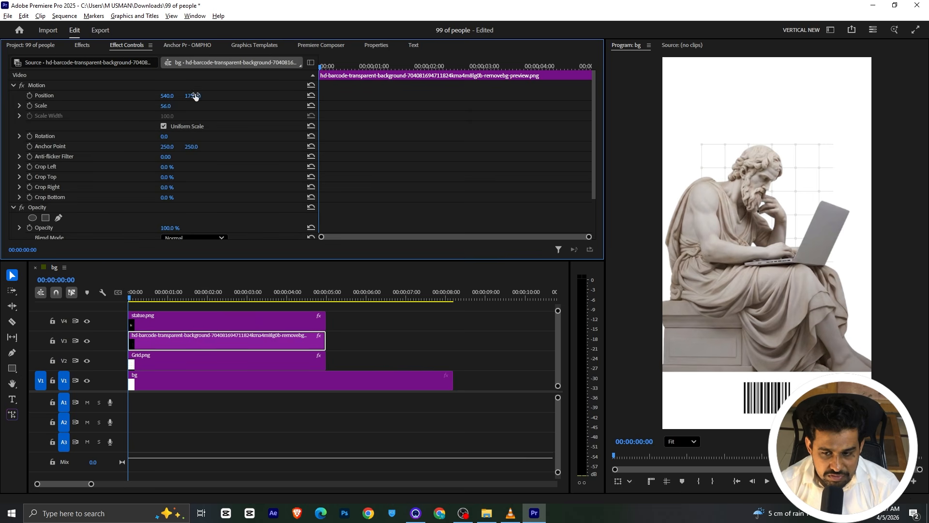
pyautogui.hotkey('ctrl', 's')
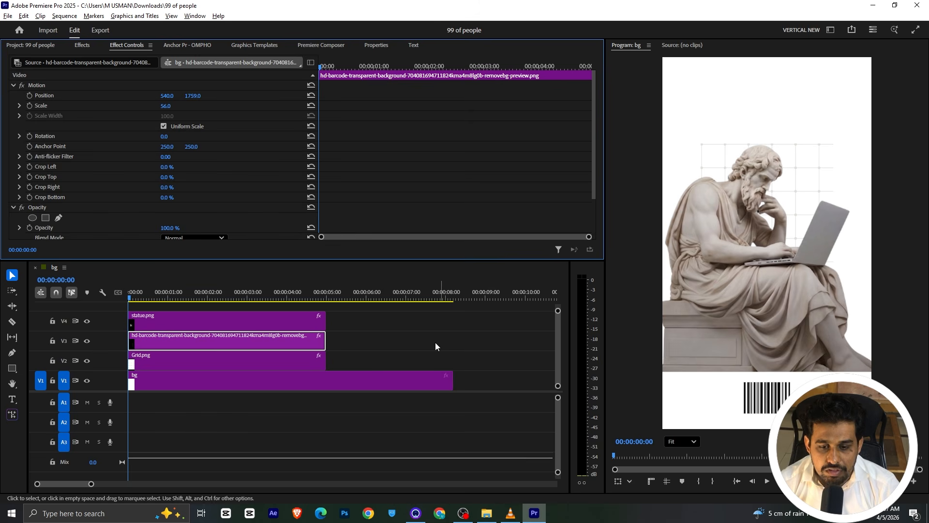
# - Consult the reference's curved lines, and draw a three-point Pen path above the statue, peaking mid-frame and extending past both frame edges
pyautogui.click(510, 513)
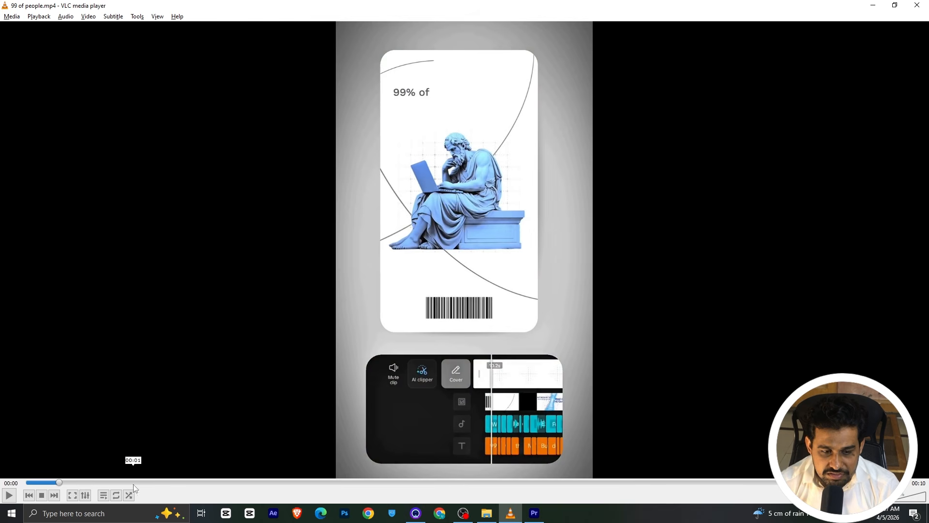
pyautogui.moveTo(60, 482); pyautogui.dragTo(28, 482)
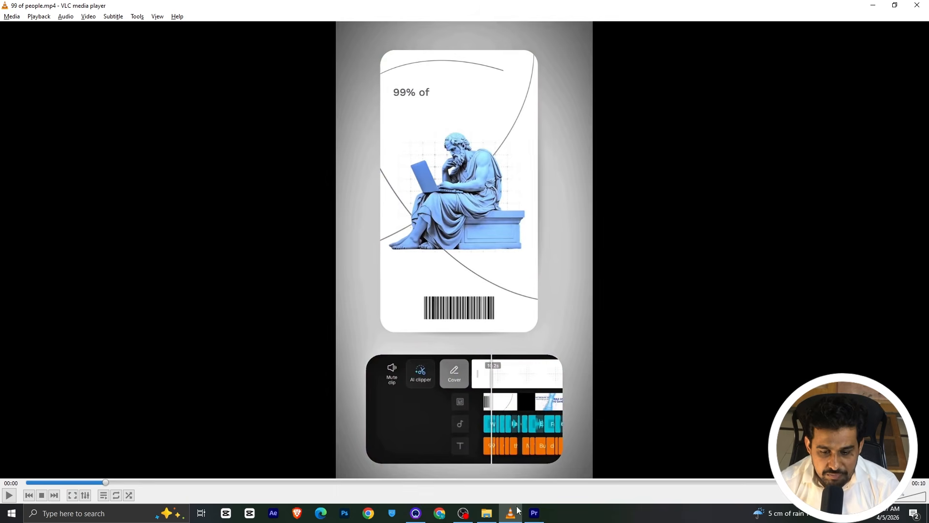
pyautogui.click(533, 512)
pyautogui.click(463, 335)
pyautogui.moveTo(560, 313); pyautogui.dragTo(561, 310)
pyautogui.click(12, 352)
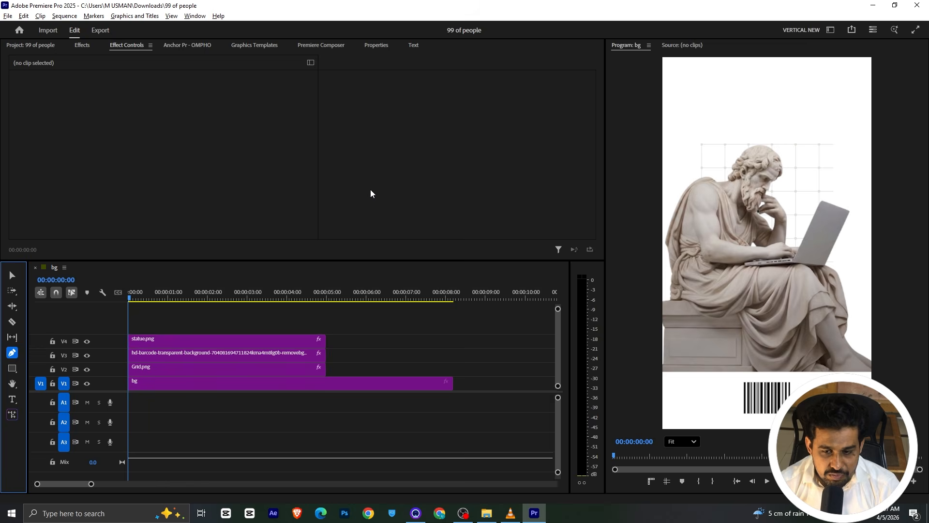
pyautogui.hotkey('alt', 'Tab')
pyautogui.hotkey('alt', 'Tab')
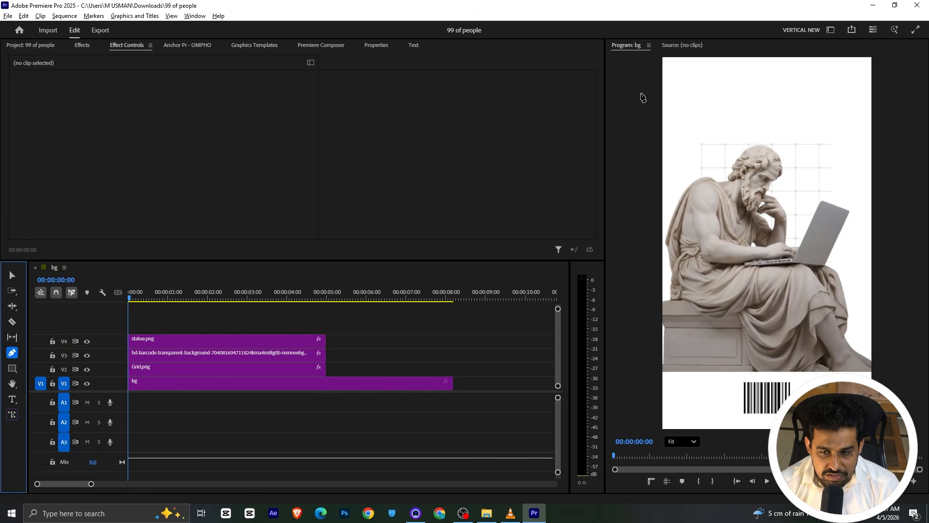
pyautogui.click(641, 94)
pyautogui.hotkey('alt', 'Tab')
pyautogui.hotkey('alt', 'Tab')
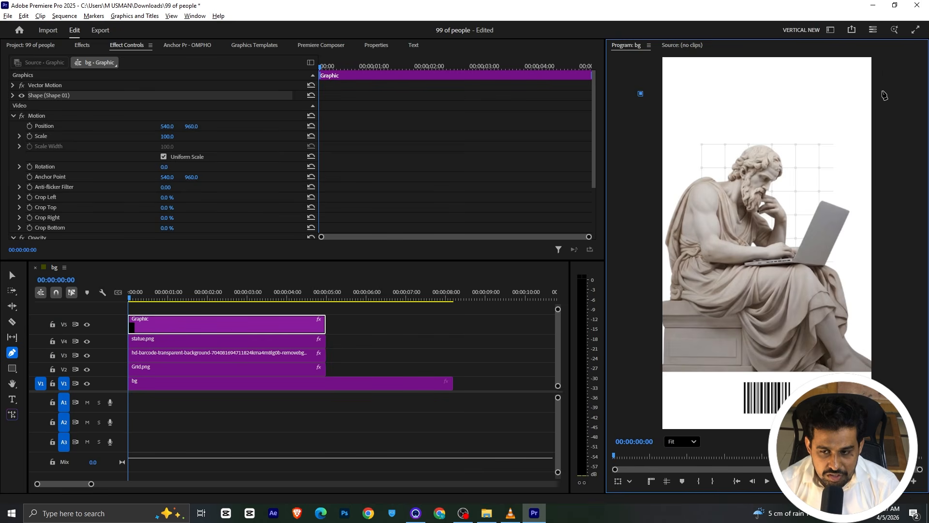
pyautogui.click(885, 92)
pyautogui.hotkey('ctrl', 'z')
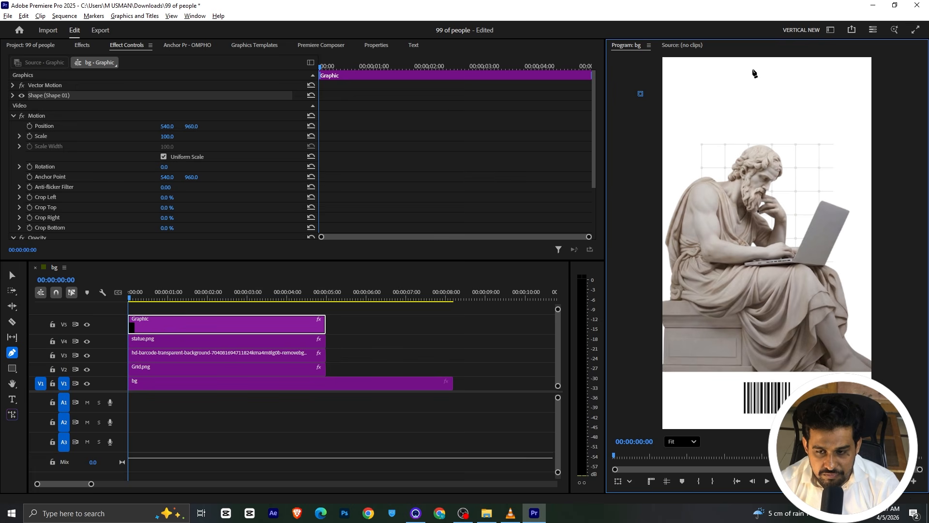
pyautogui.click(757, 69)
pyautogui.click(887, 91)
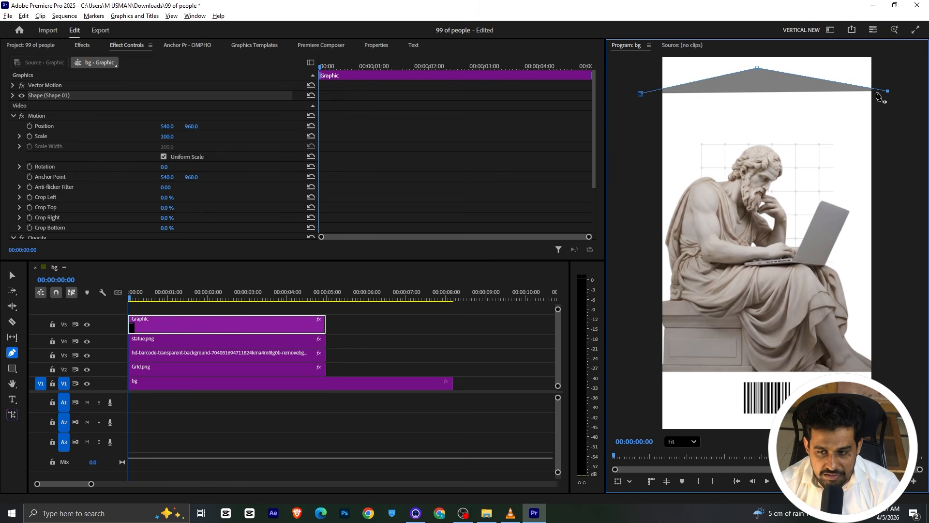
# - Turn off the path's fill and give it a black (000000) stroke
pyautogui.click(376, 45)
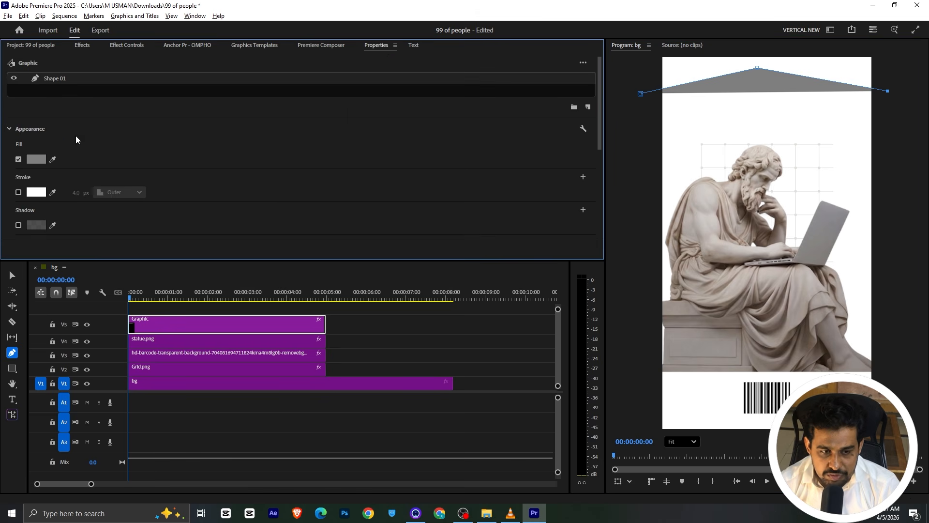
pyautogui.click(18, 159)
pyautogui.click(18, 192)
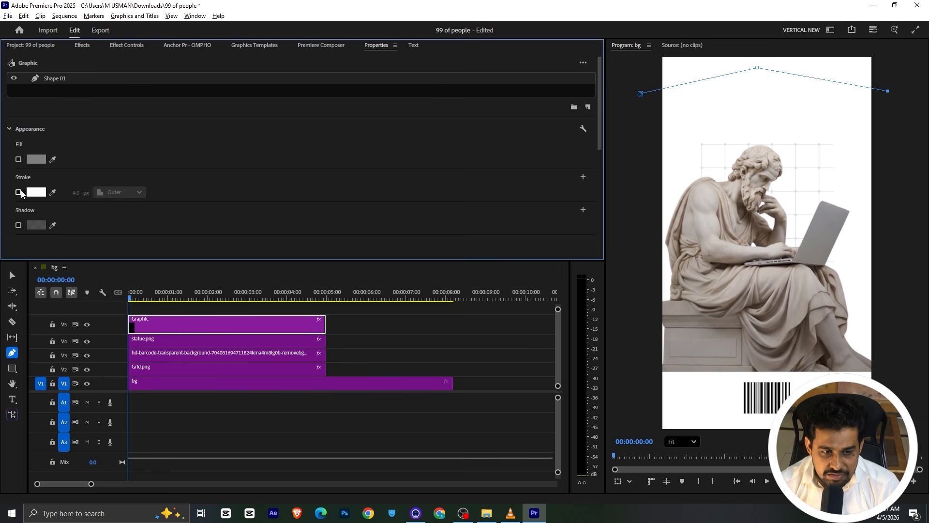
pyautogui.click(36, 193)
pyautogui.moveTo(372, 248); pyautogui.dragTo(231, 154)
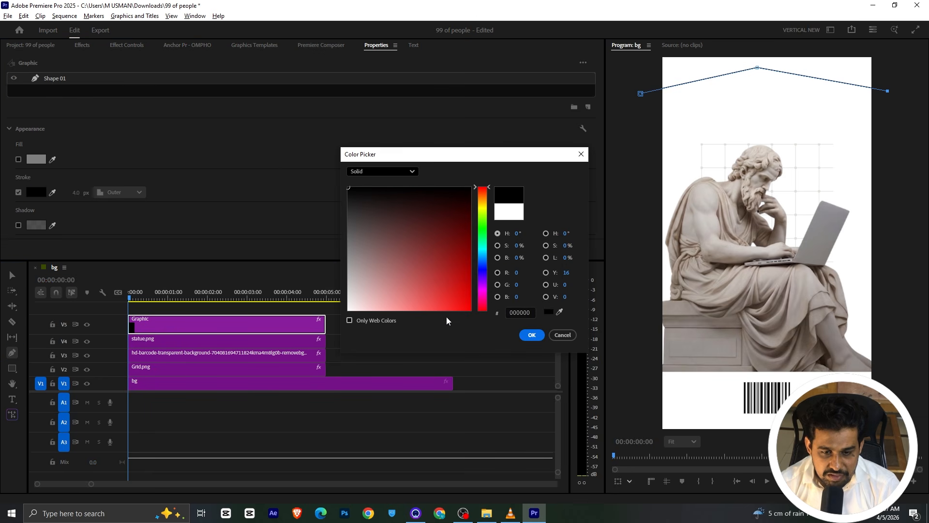
pyautogui.click(531, 335)
# - Bend the path's middle point into a smooth arc across the frame and deselect the graphic
pyautogui.click(757, 70)
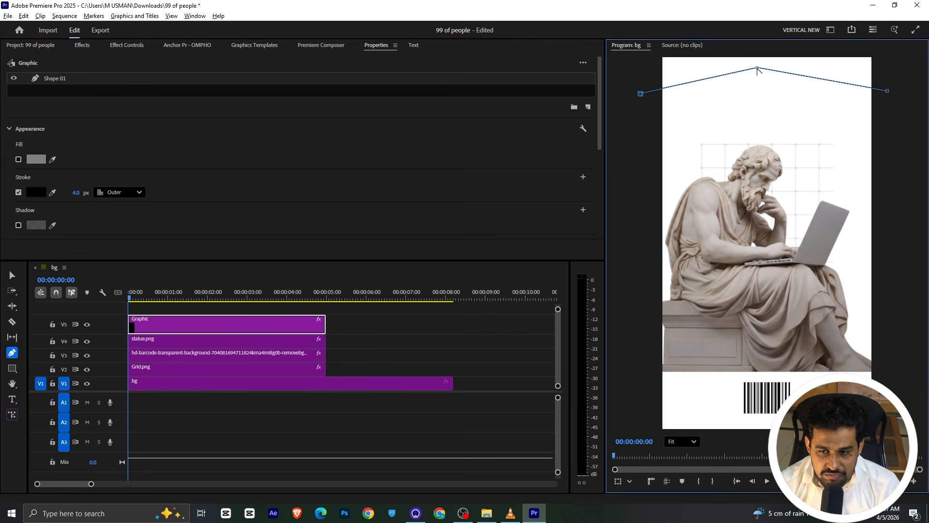
pyautogui.moveTo(758, 69); pyautogui.dragTo(829, 59)
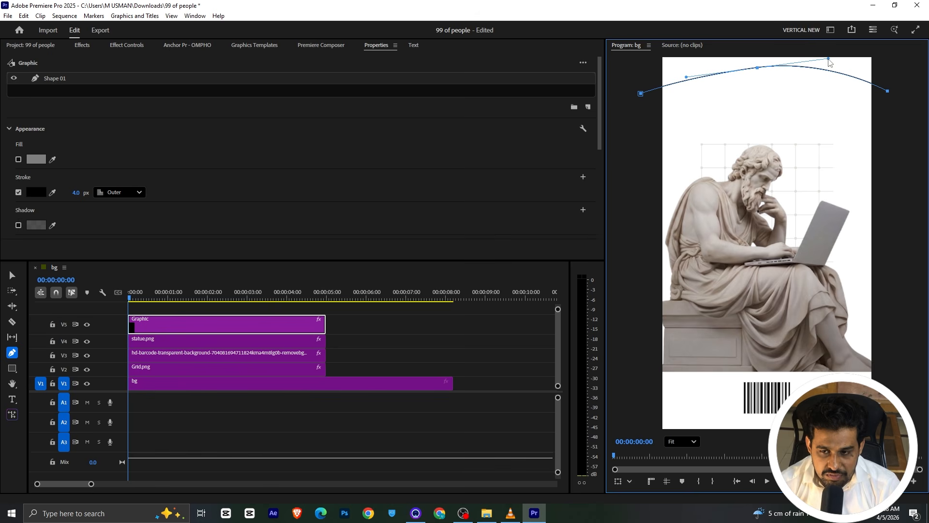
pyautogui.click(33, 301)
pyautogui.click(6, 281)
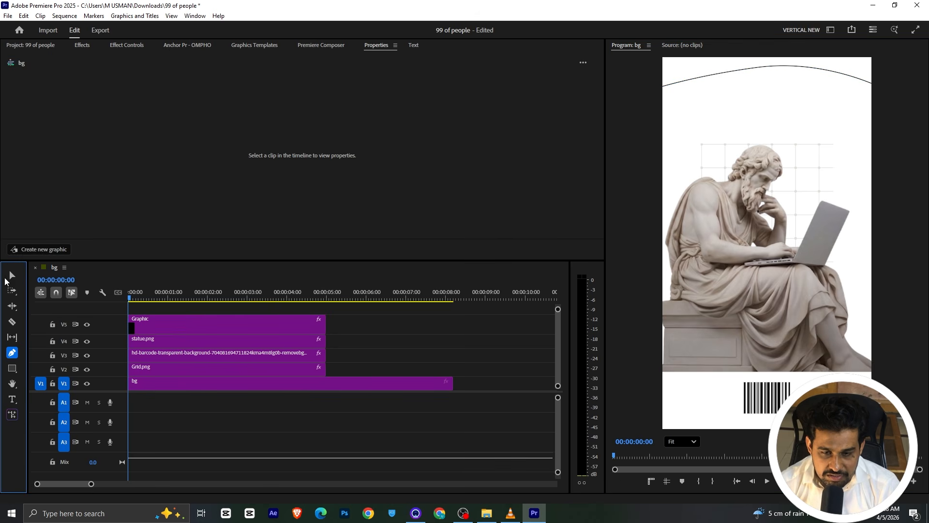
# - Increase the stroke width of the curved line shape above the statue so it is thicker
pyautogui.click(12, 274)
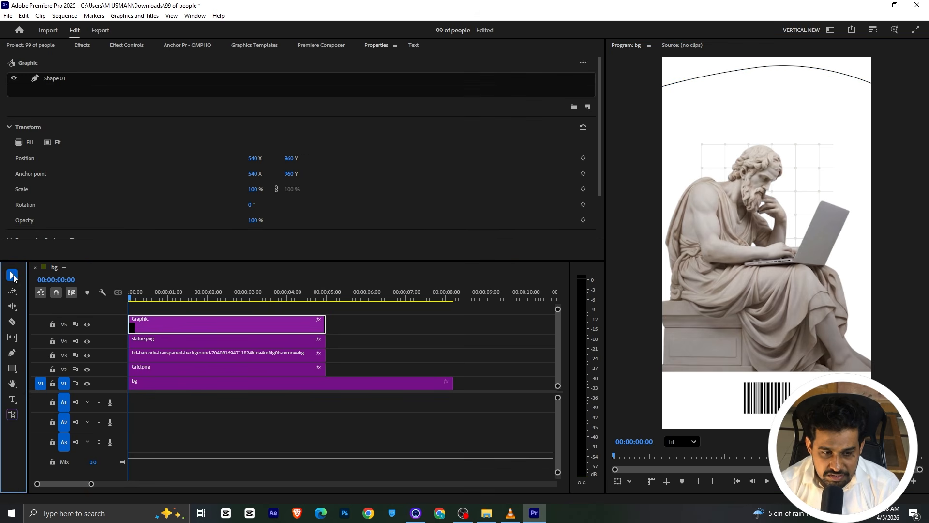
pyautogui.click(137, 45)
pyautogui.scroll(-3, 395, 120)
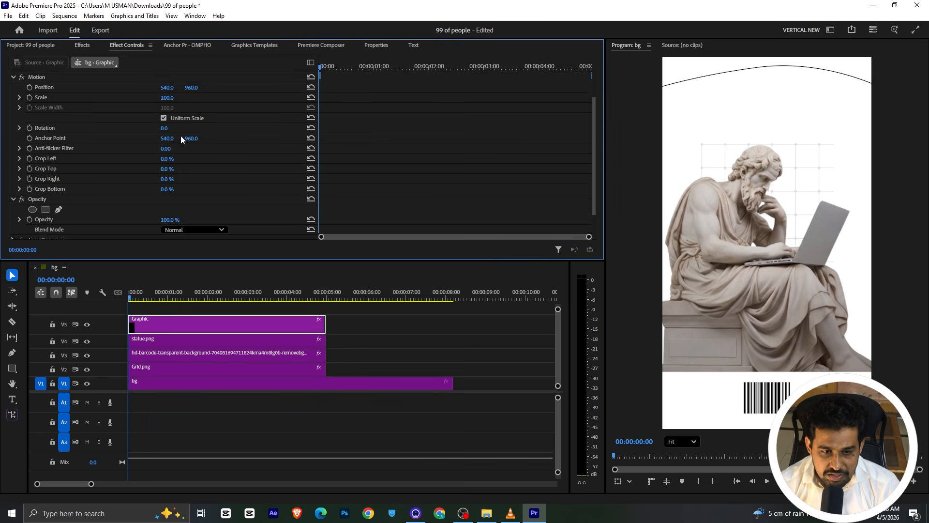
pyautogui.click(374, 46)
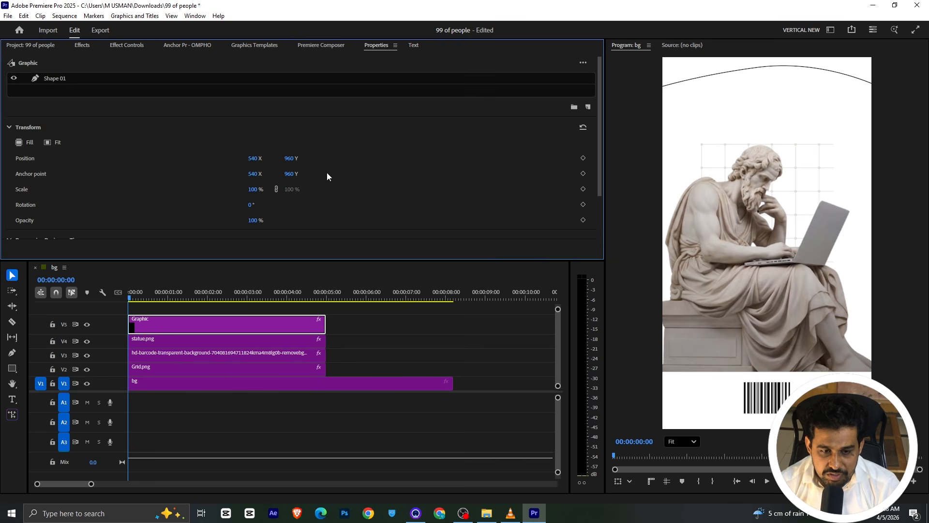
pyautogui.click(94, 79)
pyautogui.scroll(-1, 111, 135)
pyautogui.click(69, 172)
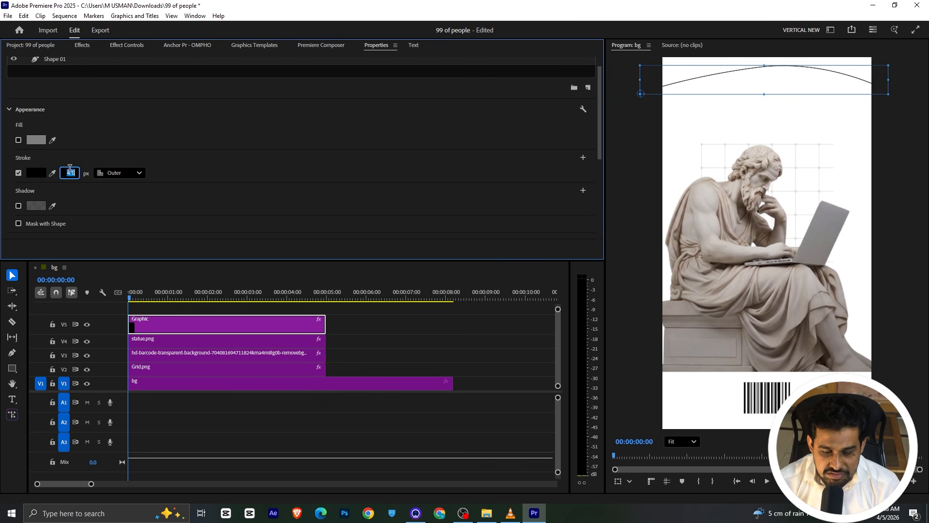
pyautogui.press('Return')
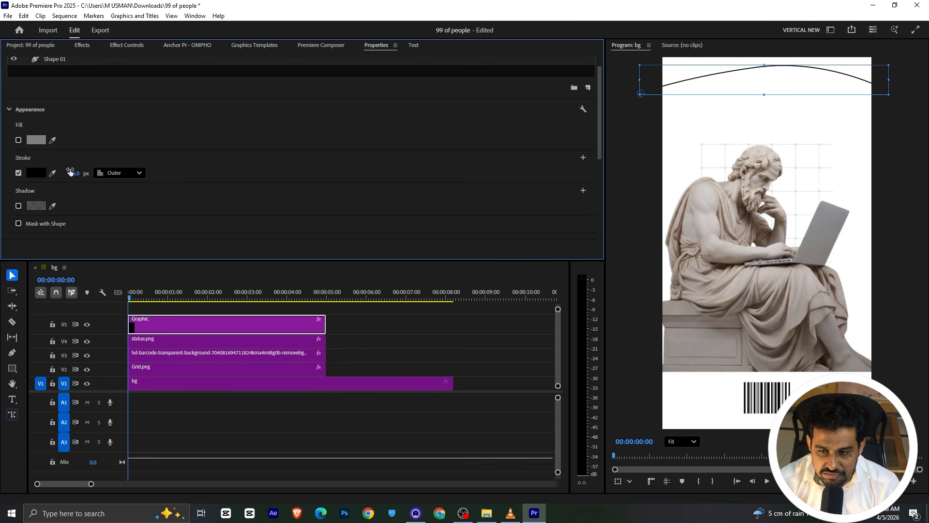
# - Draw a closed four-point opacity mask on the curved line's clip, enclosing the whole arc and extending past both sides of the frame
pyautogui.click(169, 311)
pyautogui.click(226, 324)
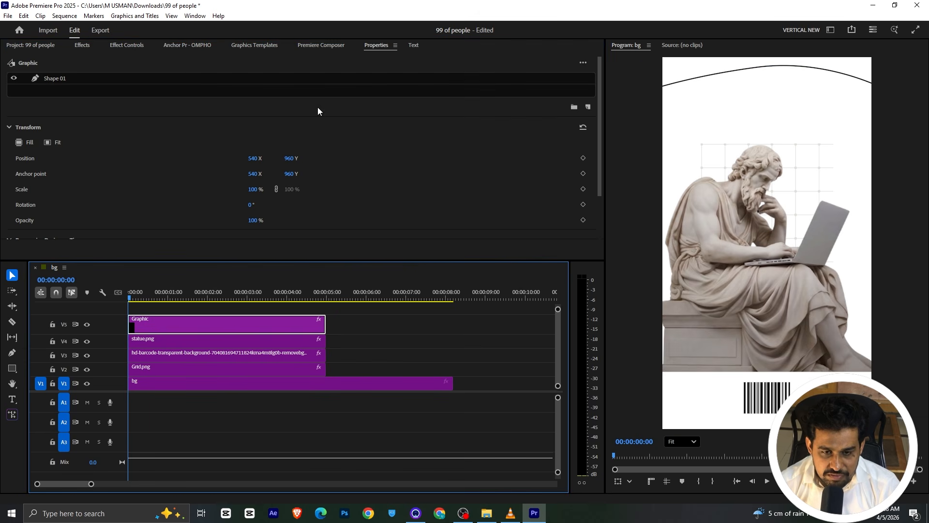
pyautogui.click(123, 48)
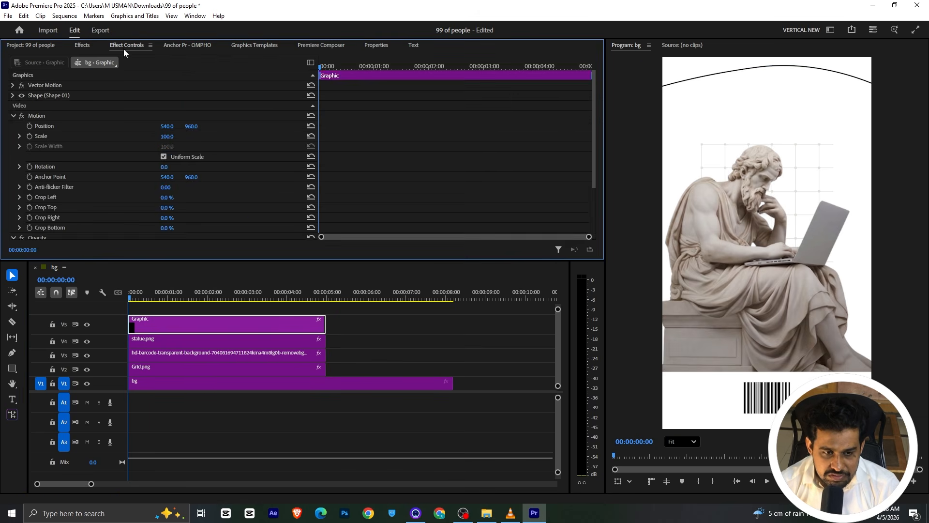
pyautogui.scroll(-5, 84, 164)
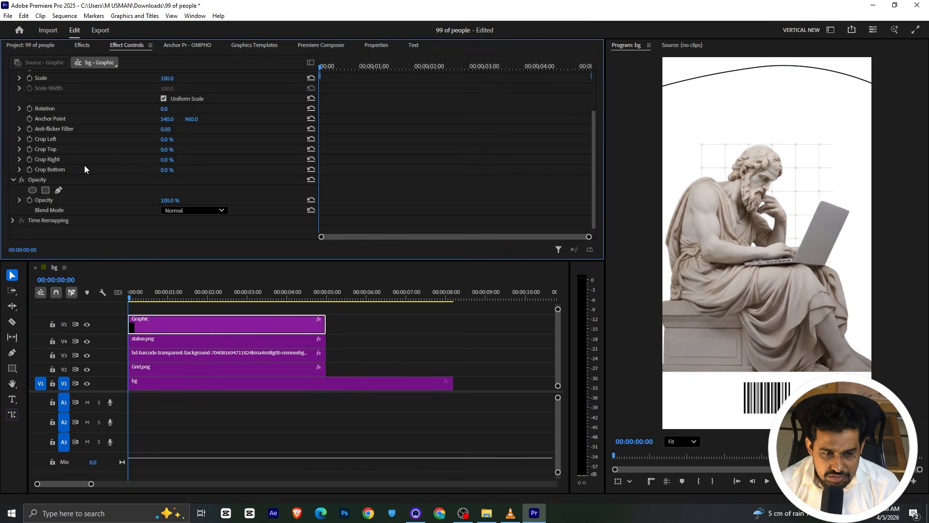
pyautogui.click(59, 184)
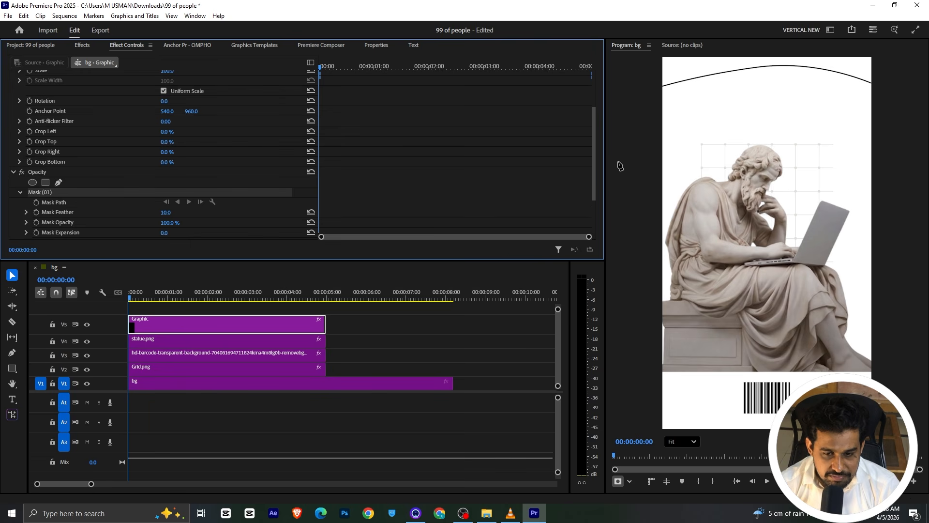
pyautogui.click(629, 59)
pyautogui.click(889, 58)
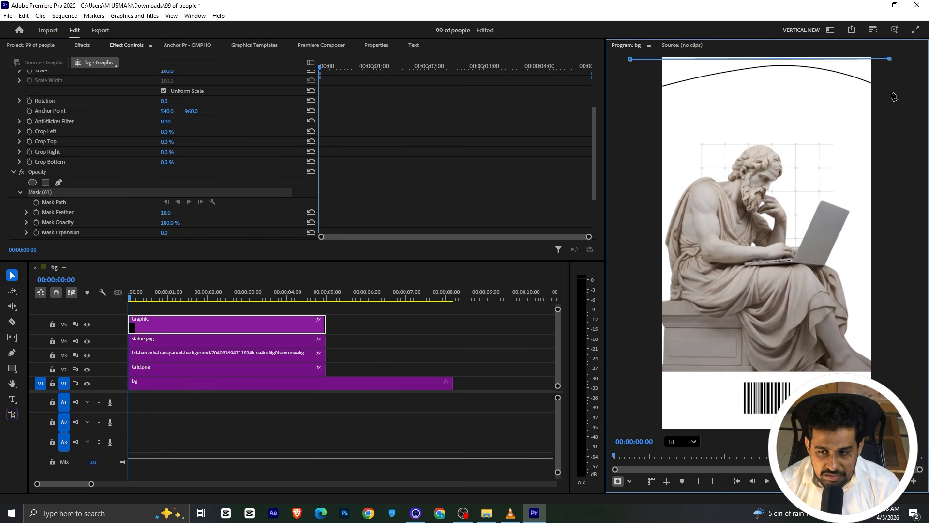
pyautogui.click(899, 135)
pyautogui.click(635, 149)
pyautogui.click(630, 59)
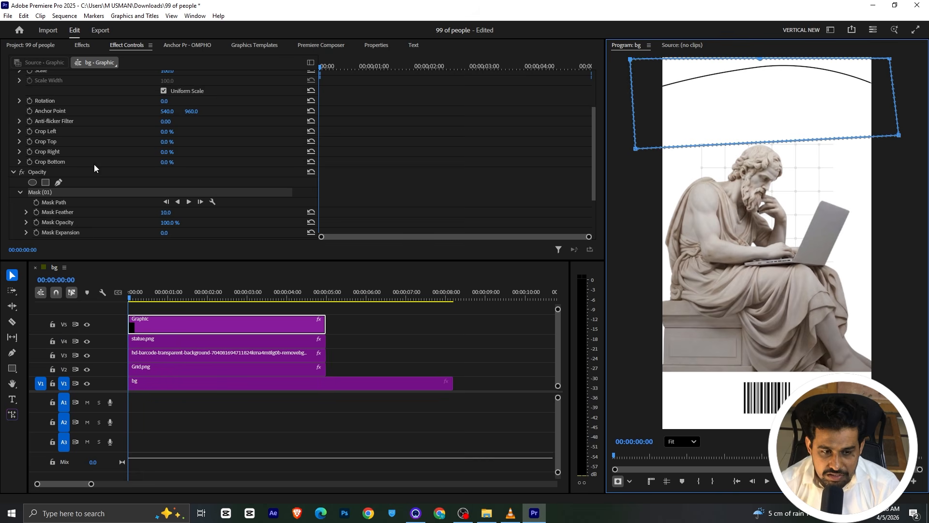
# - Enable Mask Path keyframing at the clip start and shift that keyframe to slightly past 00:00:02:00
pyautogui.scroll(-3, 161, 139)
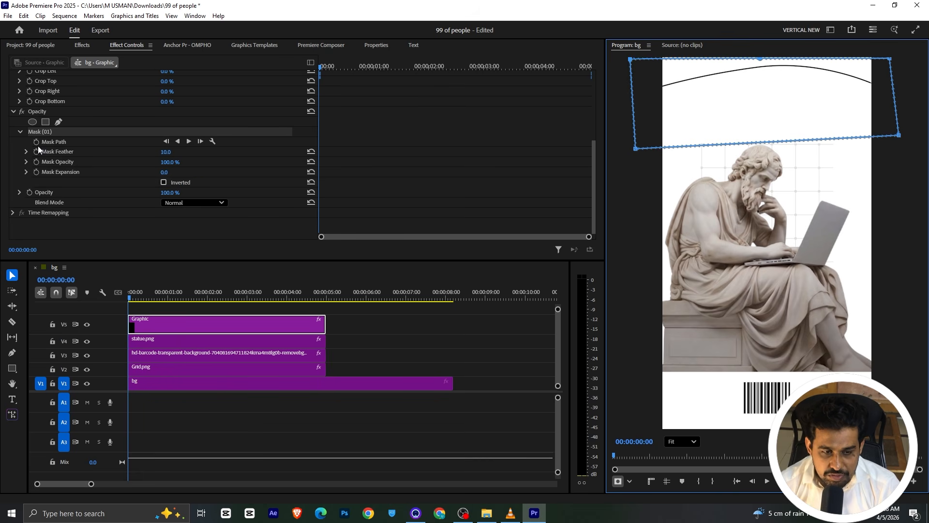
pyautogui.click(36, 141)
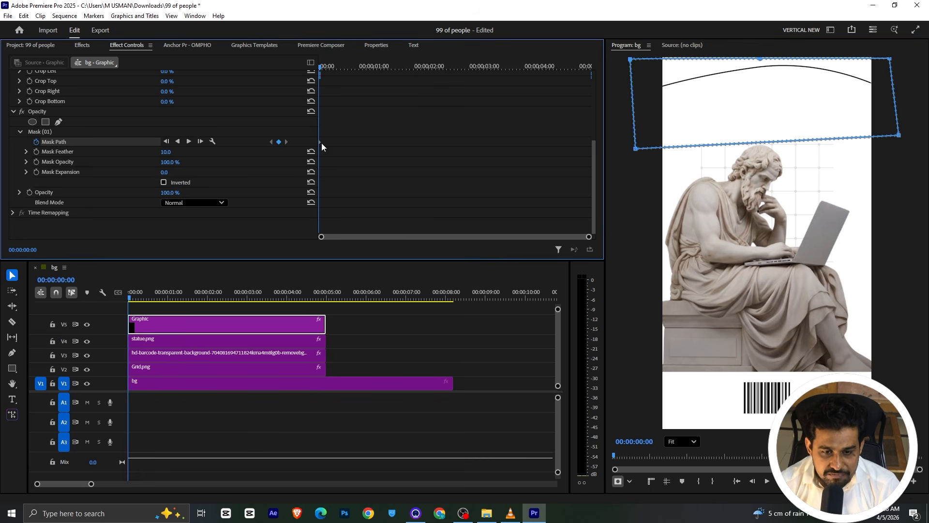
pyautogui.moveTo(321, 143); pyautogui.dragTo(434, 142)
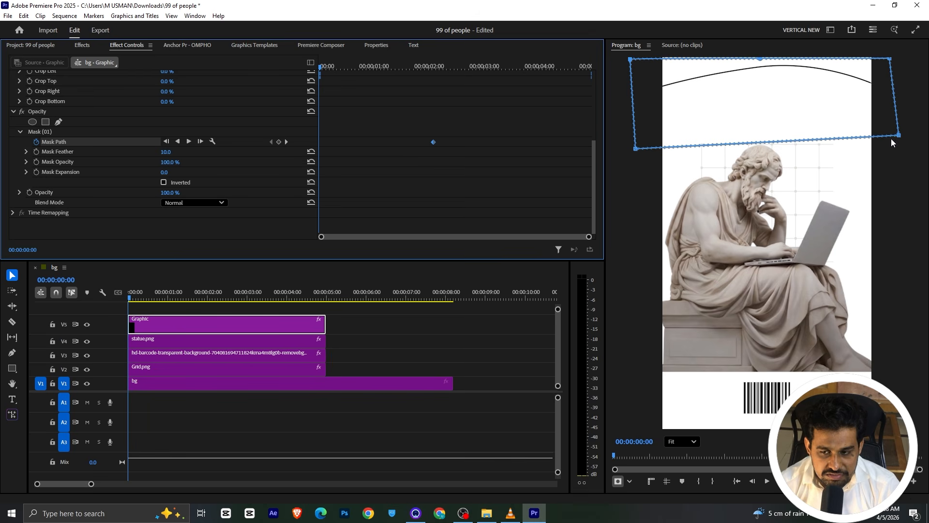
# - At 00:00:00:00, collapse the mask into a narrow strip outside the frame's left edge, hiding the curve, and save the project
pyautogui.moveTo(899, 136); pyautogui.dragTo(811, 100)
pyautogui.moveTo(889, 59); pyautogui.dragTo(734, 30)
pyautogui.moveTo(812, 101); pyautogui.dragTo(683, 114)
pyautogui.scroll(-5, 734, 95)
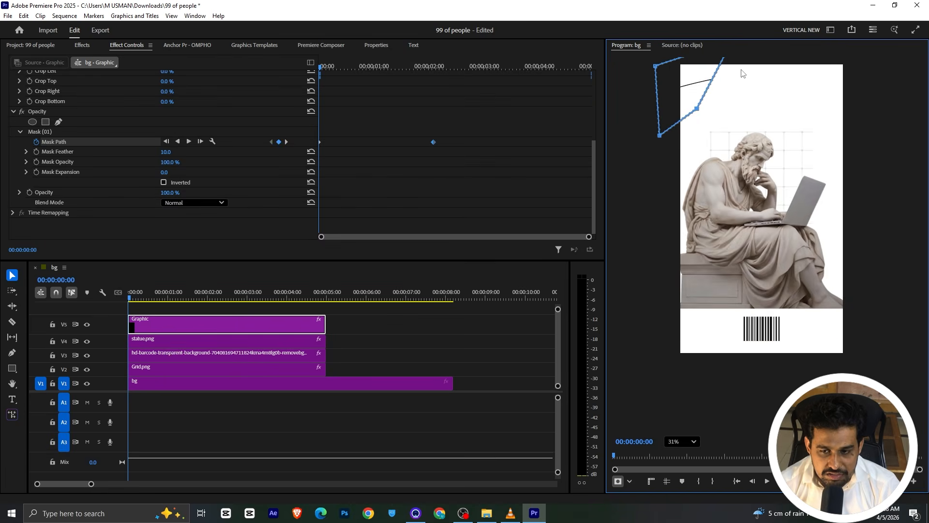
pyautogui.scroll(-1, 744, 74)
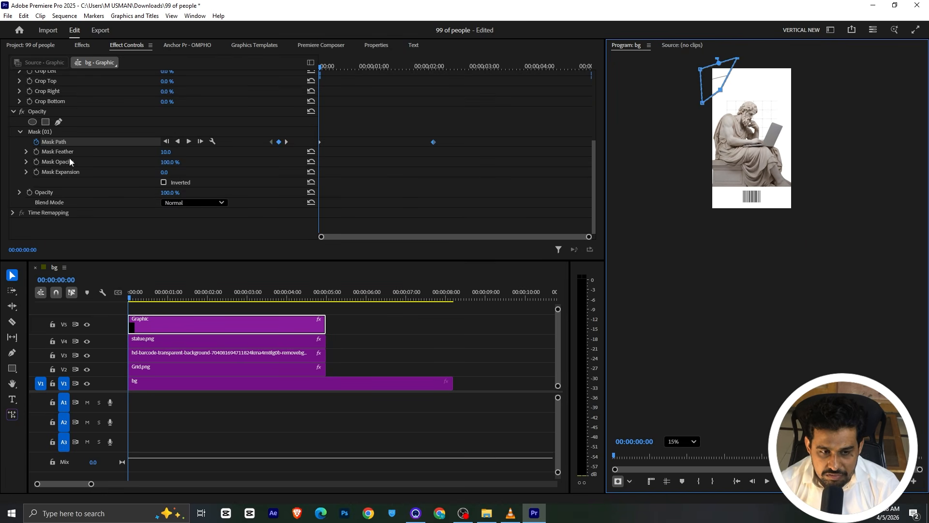
pyautogui.click(60, 134)
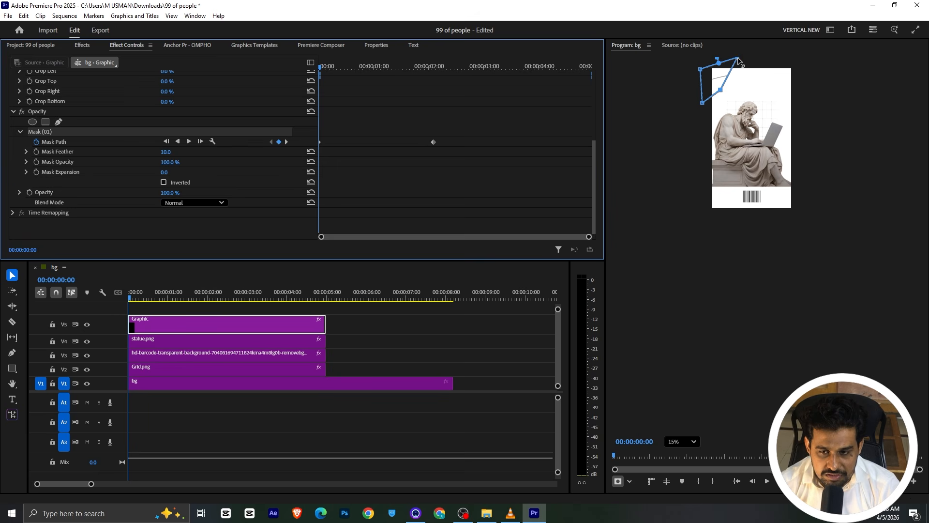
pyautogui.moveTo(738, 59); pyautogui.dragTo(694, 59)
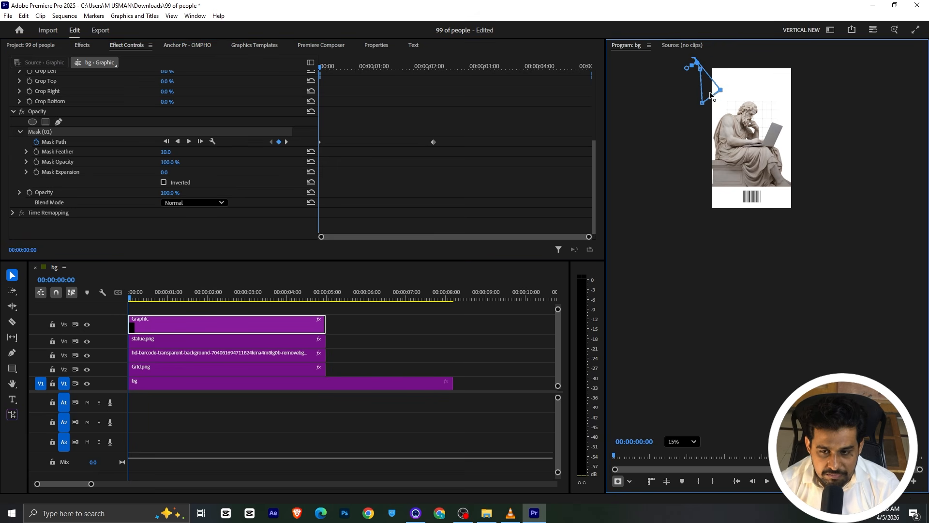
pyautogui.moveTo(710, 95); pyautogui.dragTo(702, 80)
pyautogui.hotkey('ctrl', 's')
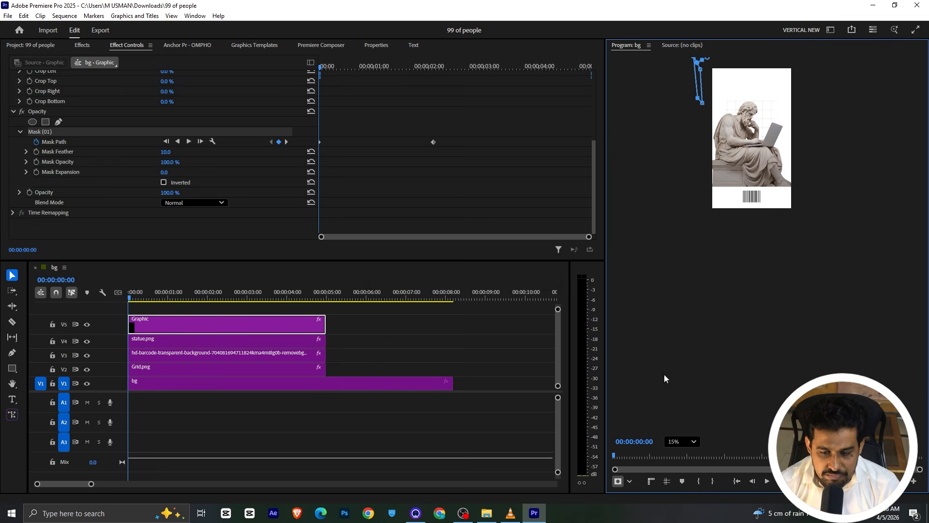
# - Fit the preview to the monitor and play the curve's mask reveal from the start to past two seconds
pyautogui.click(685, 442)
pyautogui.click(673, 304)
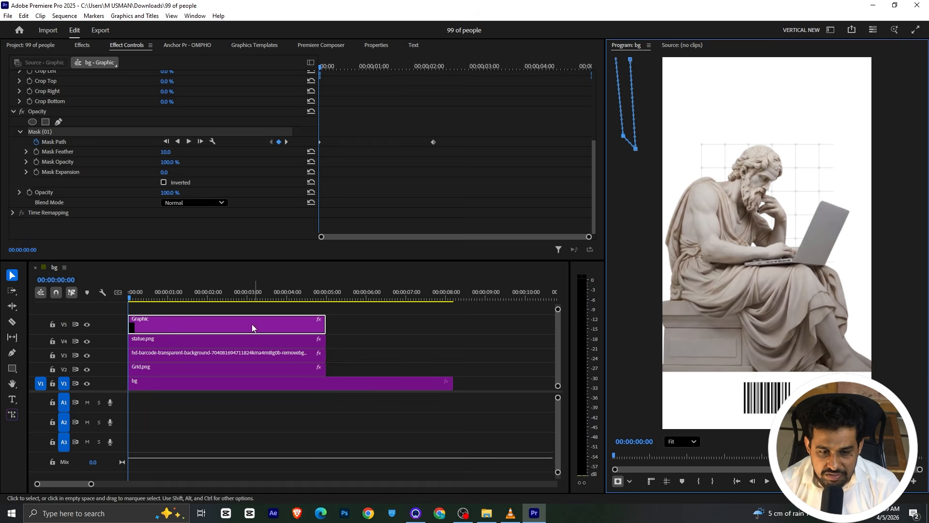
pyautogui.click(216, 307)
pyautogui.press('space')
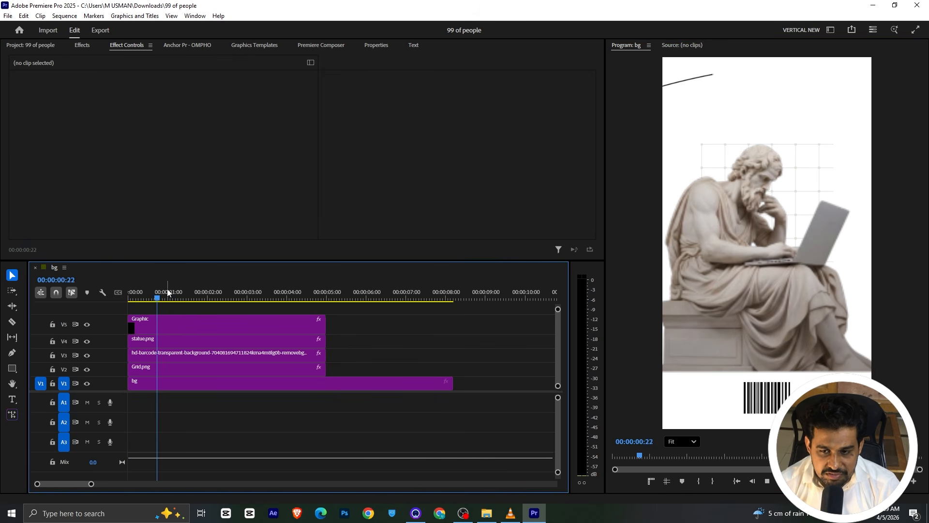
pyautogui.press('space')
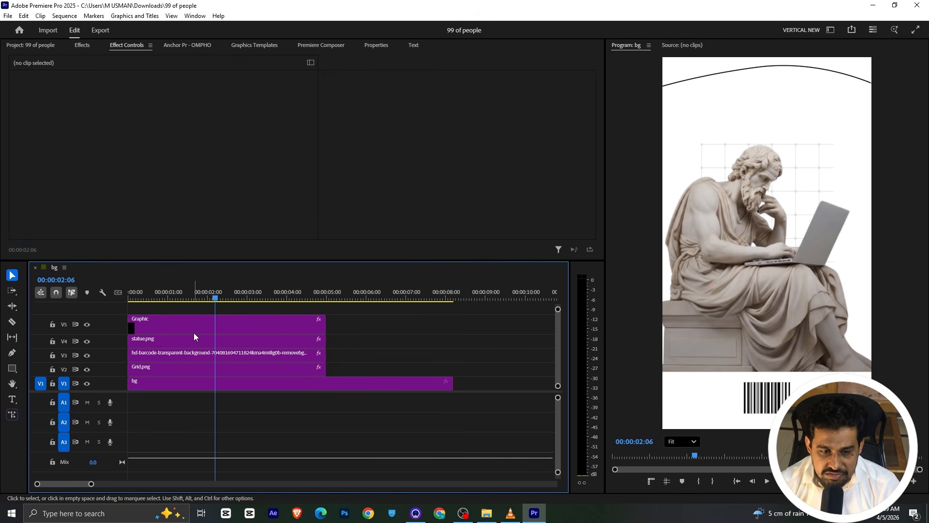
# - Set the Mask Feather of the curved line's mask to 0 and save the project
pyautogui.click(194, 333)
pyautogui.moveTo(215, 296); pyautogui.dragTo(196, 296)
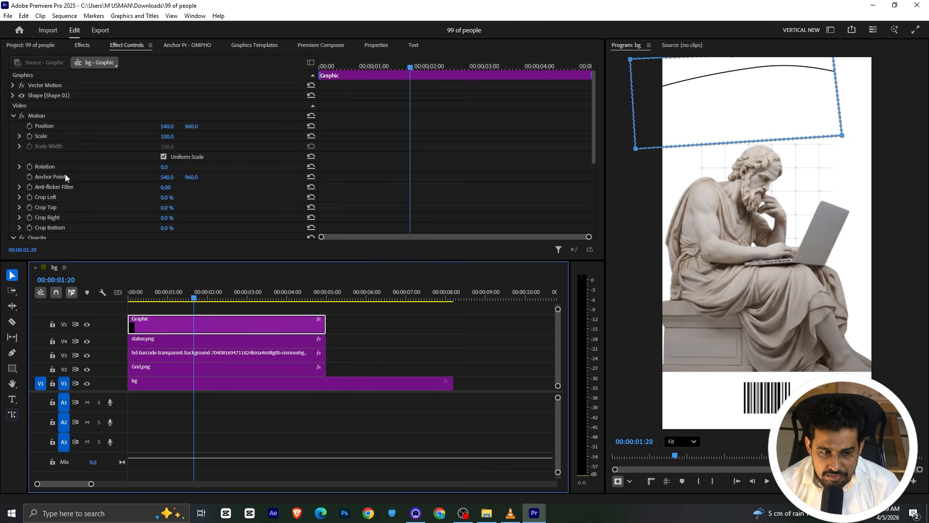
pyautogui.scroll(-5, 74, 223)
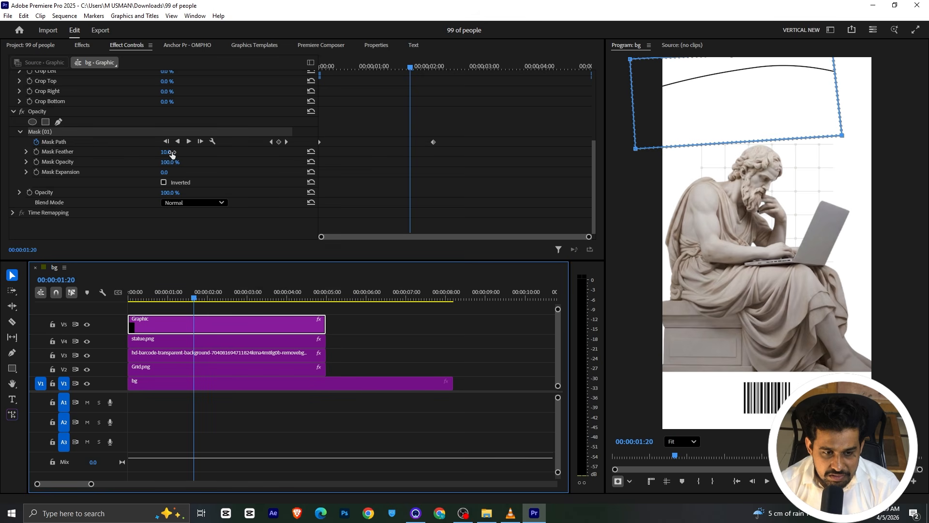
pyautogui.moveTo(171, 153); pyautogui.dragTo(157, 153)
pyautogui.hotkey('ctrl', 's')
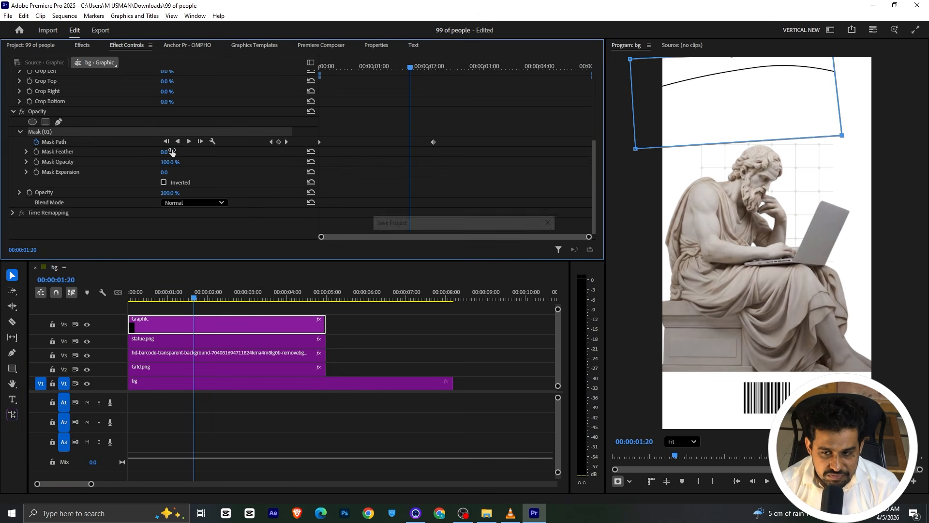
# - Speed up the reveal by moving the second Mask Path keyframe to about 00:00:01:20, preview it from the start, and save the project
pyautogui.click(461, 110)
pyautogui.moveTo(433, 142); pyautogui.dragTo(412, 145)
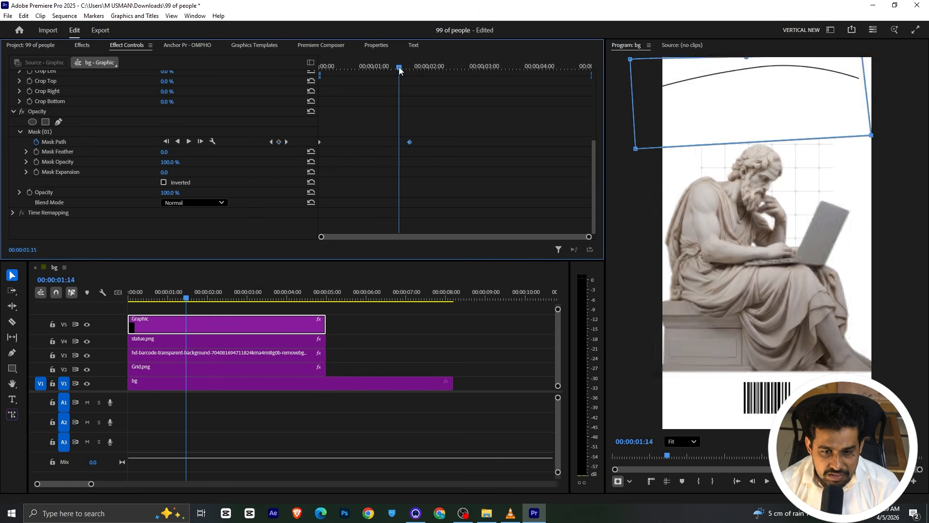
pyautogui.press('Home')
pyautogui.press('space')
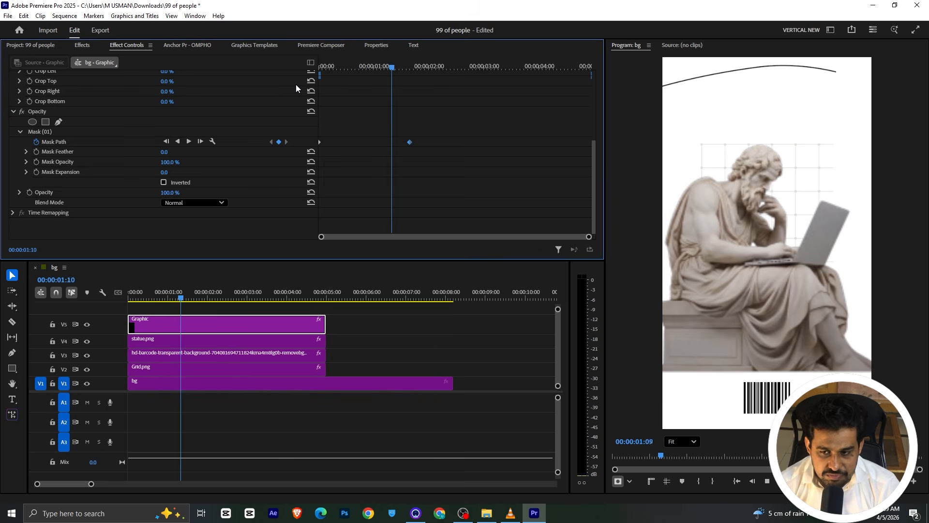
pyautogui.press('space')
pyautogui.hotkey('ctrl', 's')
pyautogui.click(459, 452)
# - Switch to the reference video in VLC, scrub back toward its start to examine the other curved lines, and return to Premiere Pro
pyautogui.click(509, 515)
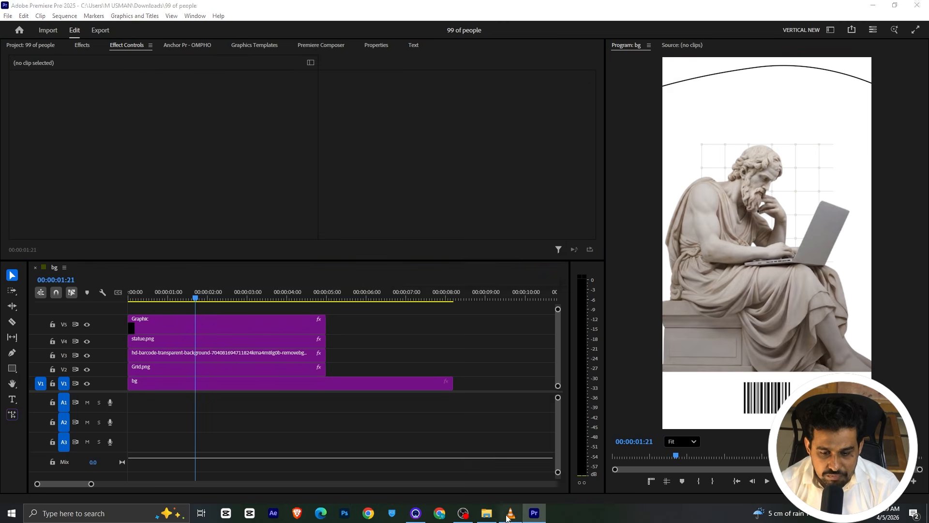
pyautogui.press('alt')
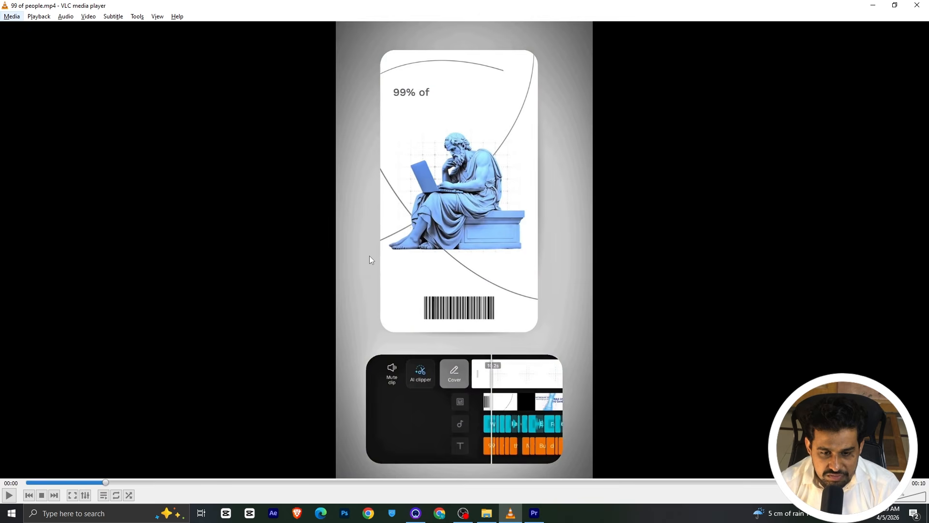
pyautogui.moveTo(108, 483); pyautogui.dragTo(44, 484)
pyautogui.hotkey('alt', 'Tab')
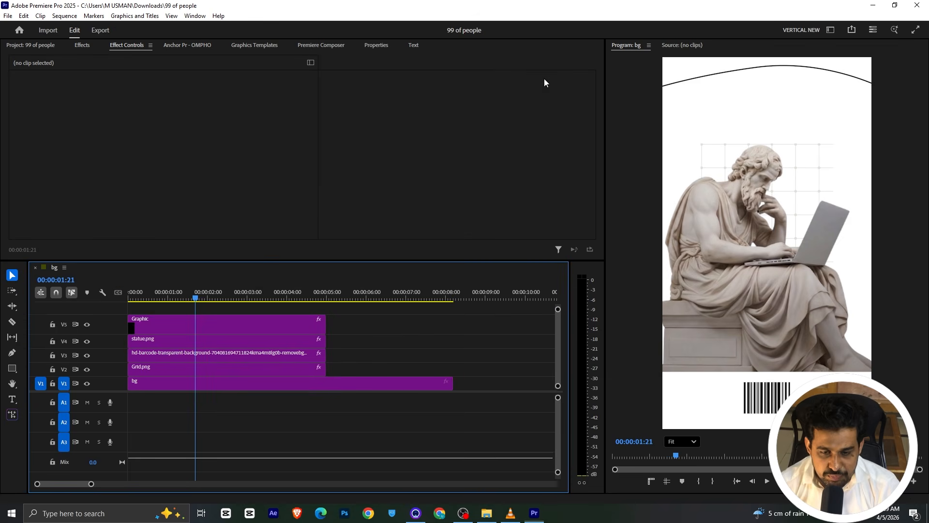
# - Draw a three-point Pen path from beyond the frame's lower left to beyond its upper right, curve its middle point, and lower the shape
pyautogui.click(16, 355)
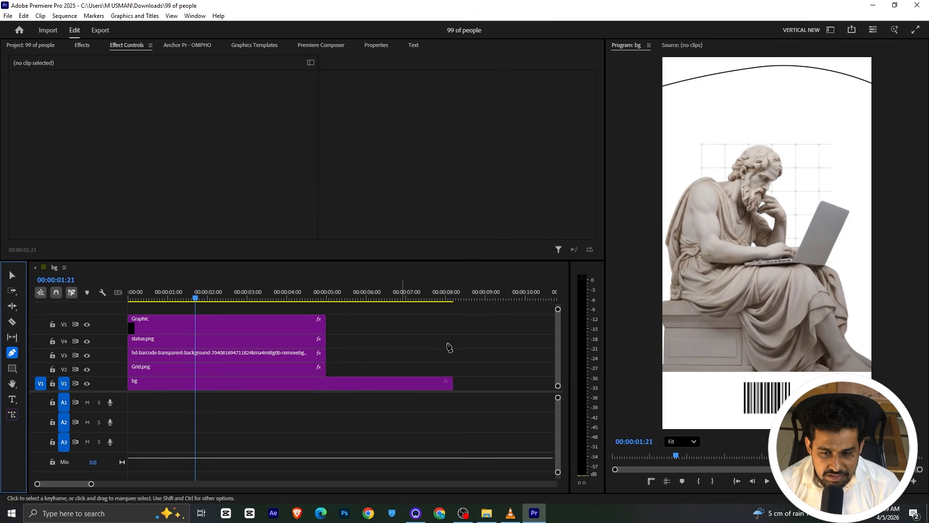
pyautogui.click(629, 301)
pyautogui.click(784, 224)
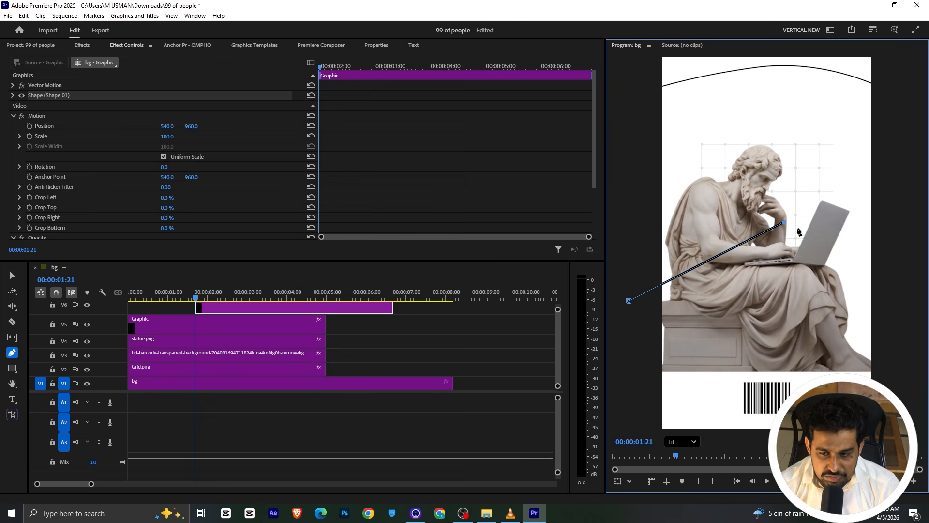
pyautogui.click(885, 66)
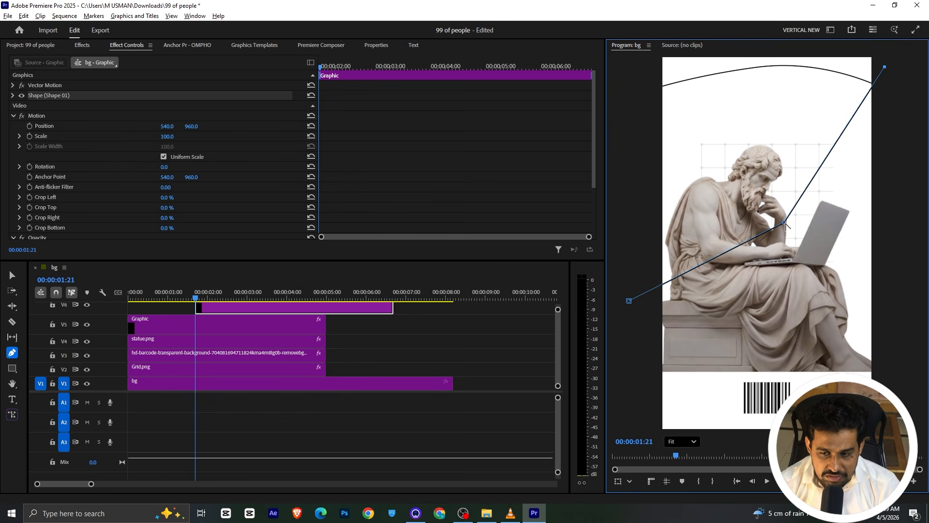
pyautogui.moveTo(784, 223); pyautogui.dragTo(892, 143)
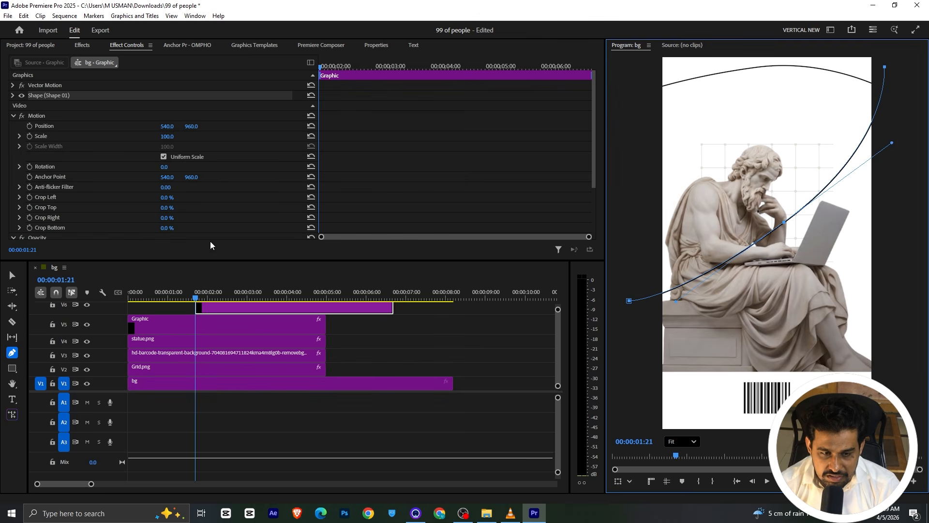
pyautogui.click(13, 276)
pyautogui.moveTo(826, 221); pyautogui.dragTo(823, 257)
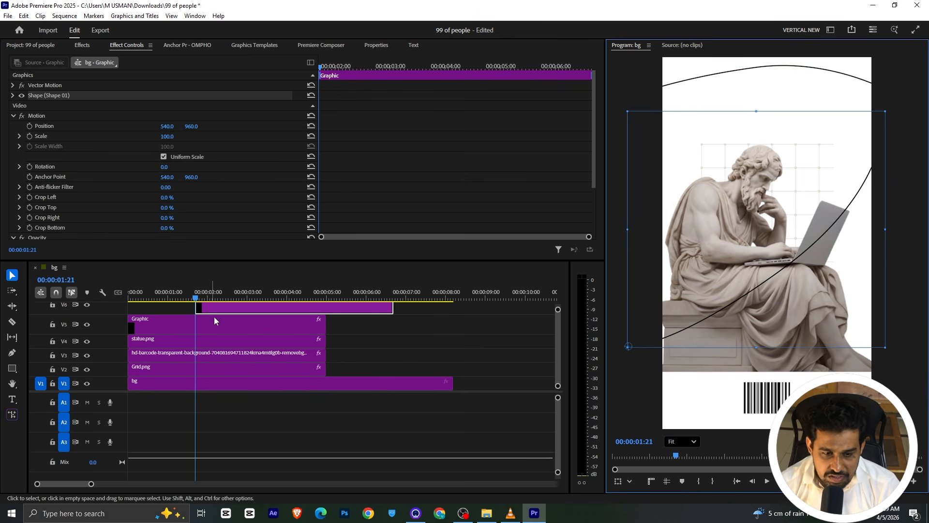
# - Move the new curve's clip to the sequence start on V2, shifting the grid, barcode, statue and first-curve clips up to higher tracks
pyautogui.moveTo(214, 317); pyautogui.dragTo(146, 315)
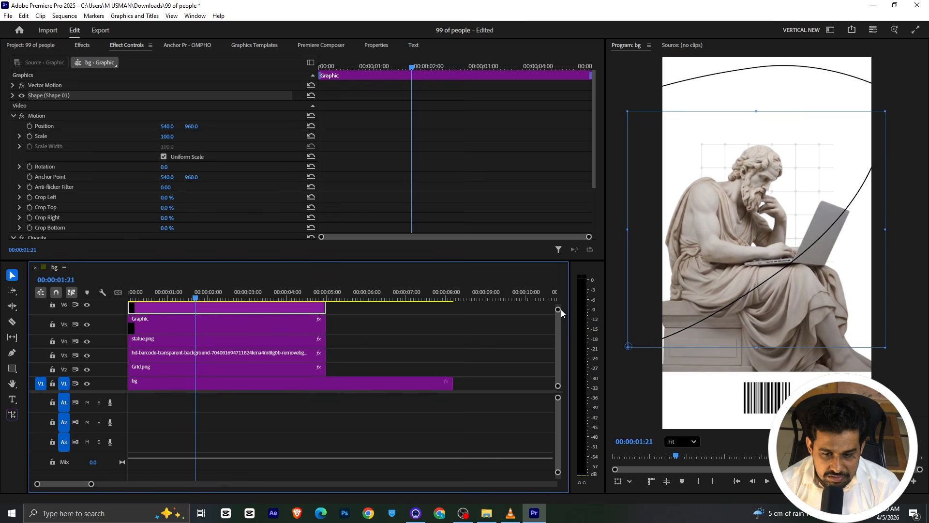
pyautogui.moveTo(558, 311); pyautogui.dragTo(560, 306)
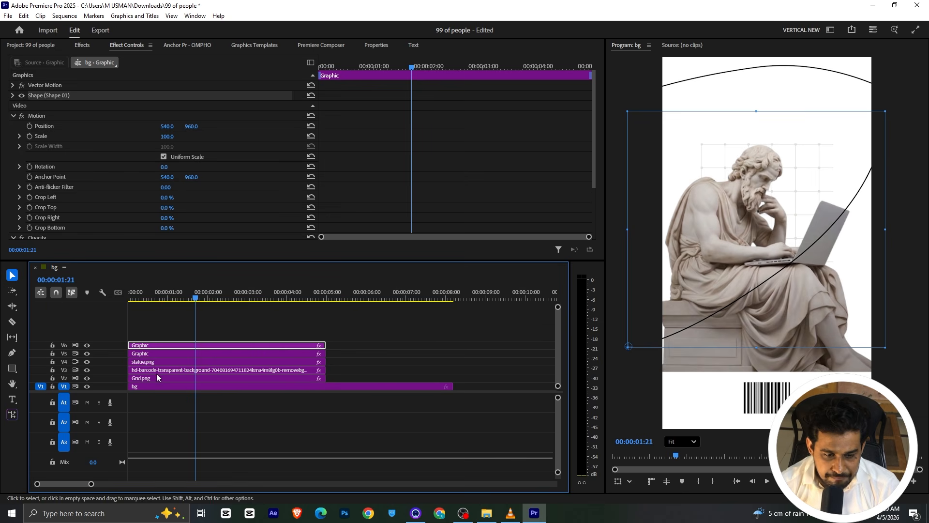
pyautogui.moveTo(338, 356); pyautogui.dragTo(316, 376)
pyautogui.moveTo(316, 370); pyautogui.dragTo(430, 323)
pyautogui.click(270, 345)
pyautogui.moveTo(270, 348); pyautogui.dragTo(272, 378)
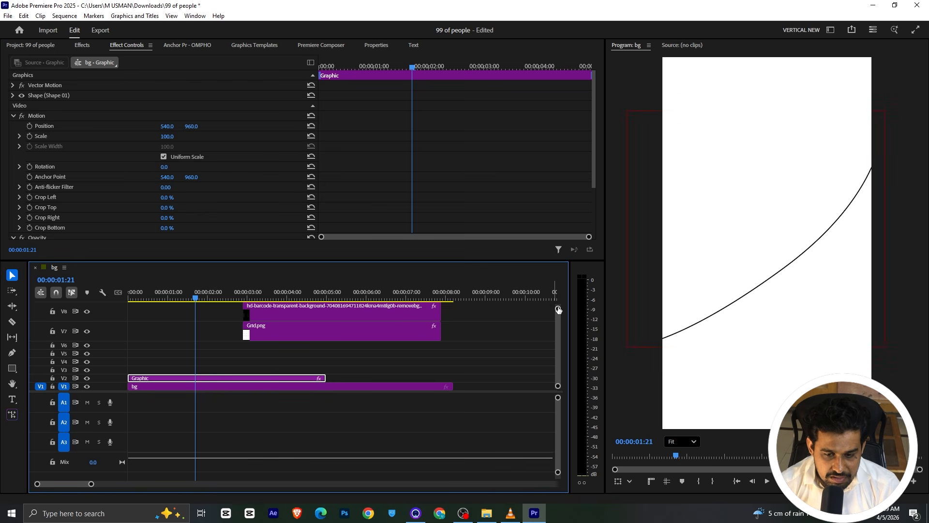
# - Realign the grid, barcode, statue and first-curve clips with the sequence start on tracks V4 to V7
pyautogui.moveTo(558, 309); pyautogui.dragTo(558, 309)
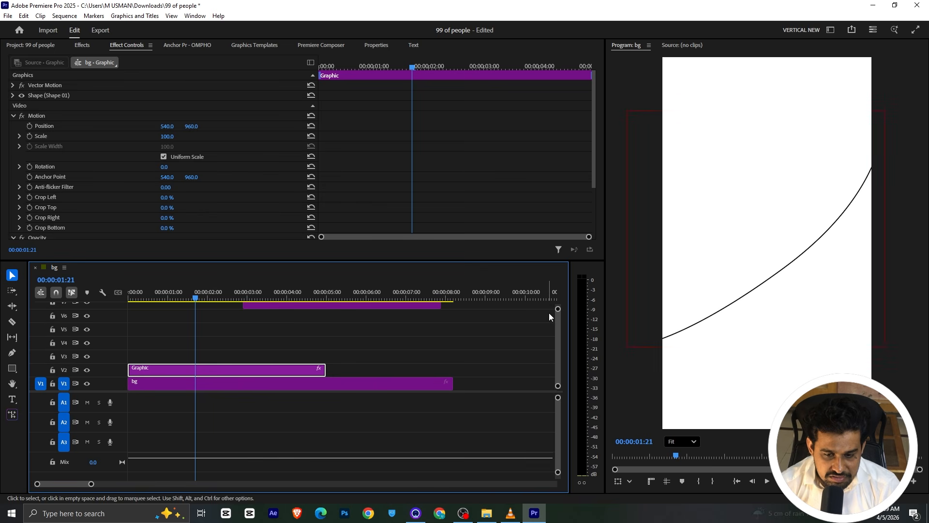
pyautogui.moveTo(499, 334); pyautogui.dragTo(202, 359)
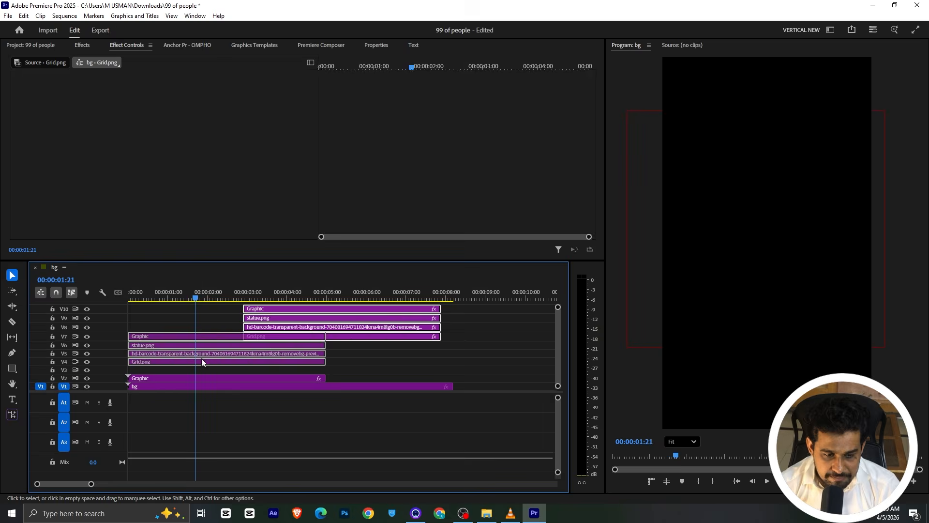
pyautogui.click(221, 312)
# - Check the reference in VLC, then in Premiere Pro draw a curved three-point Pen path from beyond the frame's left edge to beyond its lower right
pyautogui.click(510, 513)
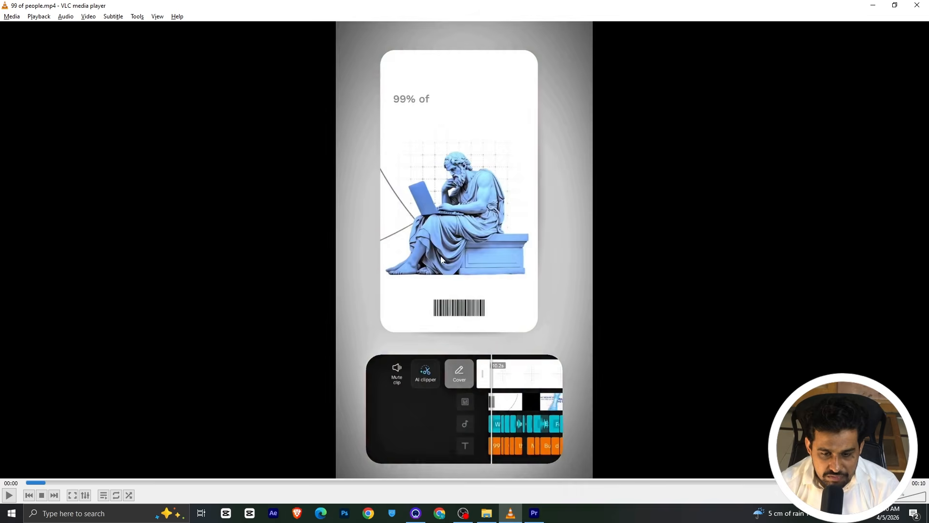
pyautogui.hotkey('alt', 'Tab')
pyautogui.click(14, 352)
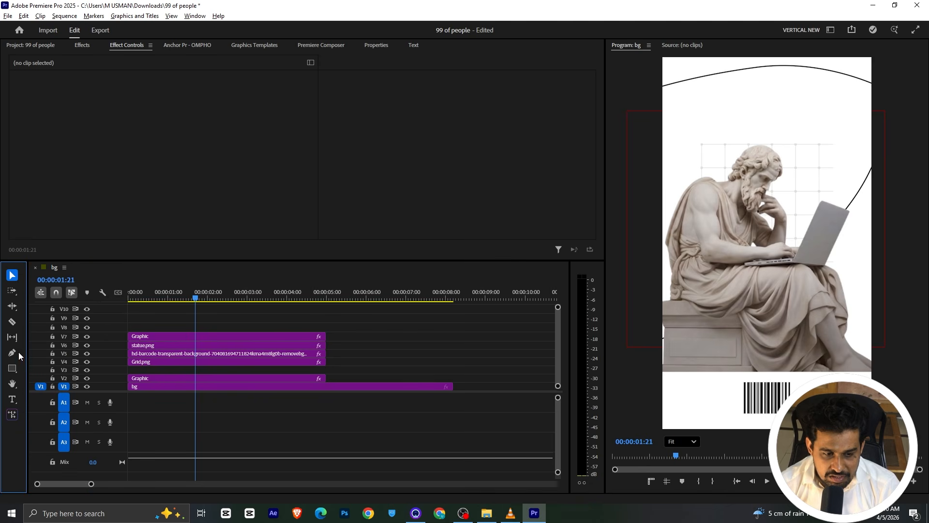
pyautogui.click(635, 201)
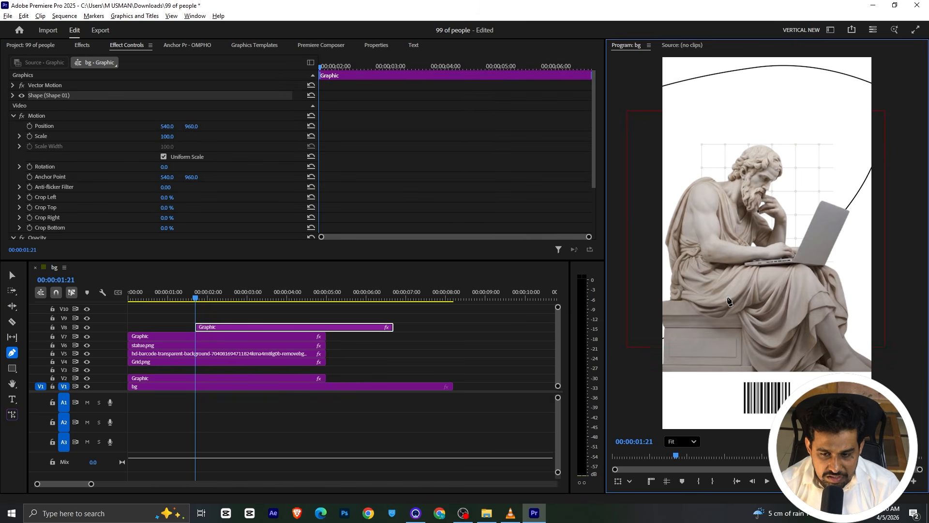
pyautogui.click(749, 305)
pyautogui.click(899, 358)
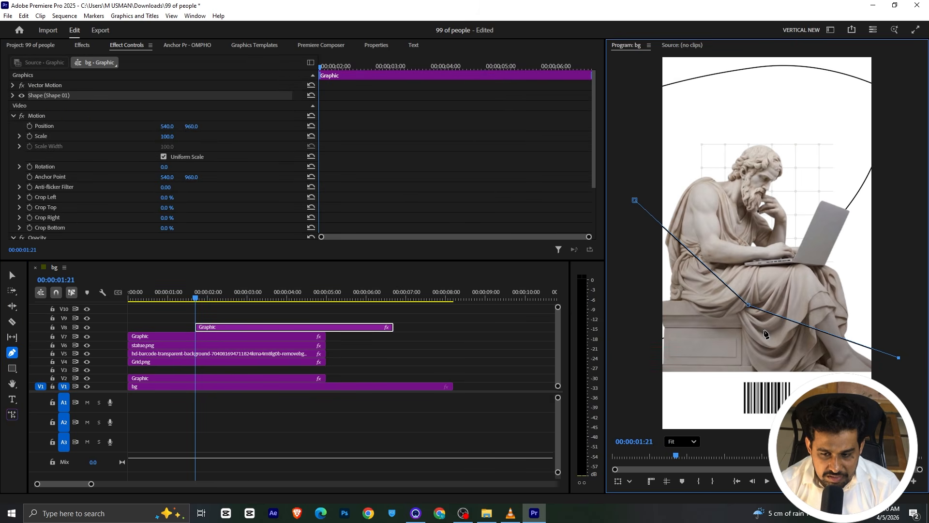
pyautogui.moveTo(749, 305); pyautogui.dragTo(792, 323)
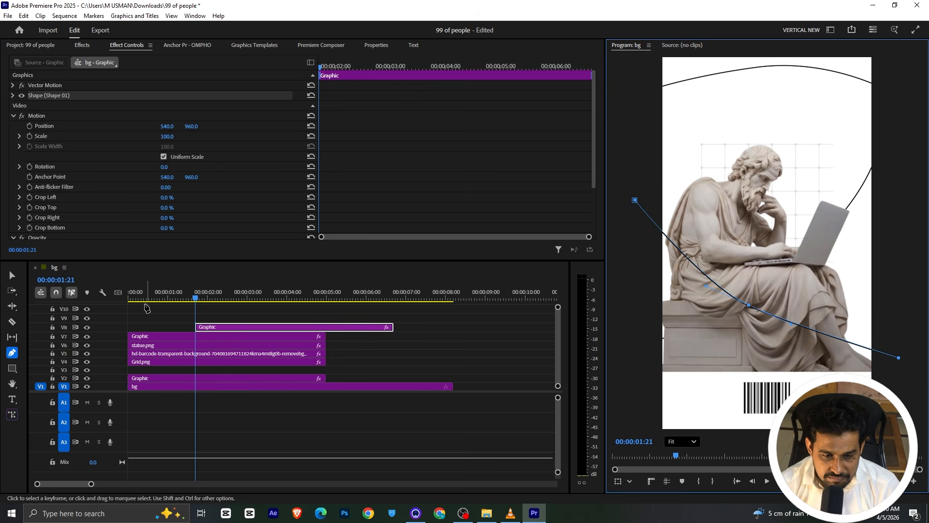
# - Place the new curve's clip at the sequence start on V3, beneath the grid, barcode and statue
pyautogui.press('v')
pyautogui.moveTo(233, 329); pyautogui.dragTo(161, 373)
pyautogui.click(211, 321)
# - Set the statue's Scale to 298 and its horizontal Position to 537, with the playhead at 00:00:01:00
pyautogui.moveTo(193, 294); pyautogui.dragTo(168, 304)
pyautogui.click(164, 344)
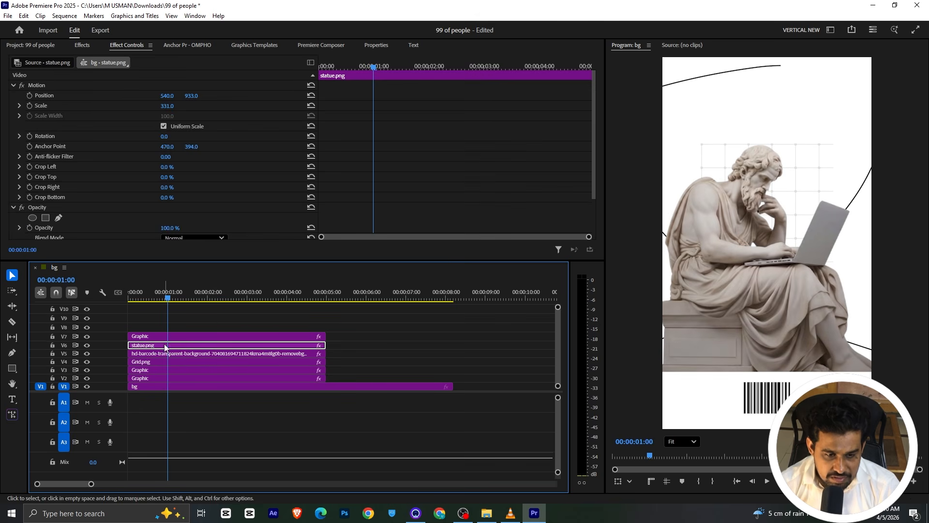
pyautogui.moveTo(167, 106)
pyautogui.mouseDown()
pyautogui.moveTo(129, 106)
pyautogui.moveTo(178, 106)
pyautogui.moveTo(153, 106)
pyautogui.moveTo(189, 95)
pyautogui.moveTo(169, 95)
pyautogui.mouseUp()
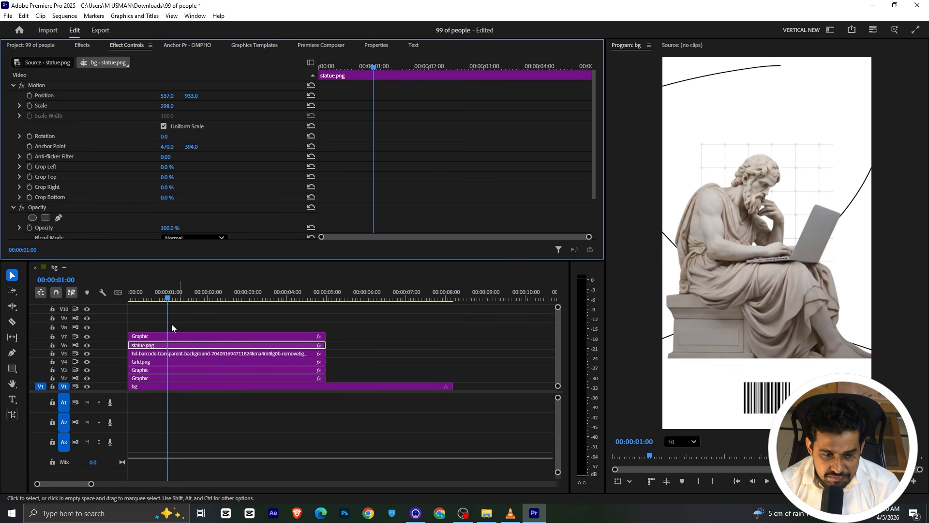
# - Draw a closed four-point opacity mask on the V3 curve, spanning beyond both sides of the frame to enclose the whole line
pyautogui.click(149, 365)
pyautogui.click(152, 372)
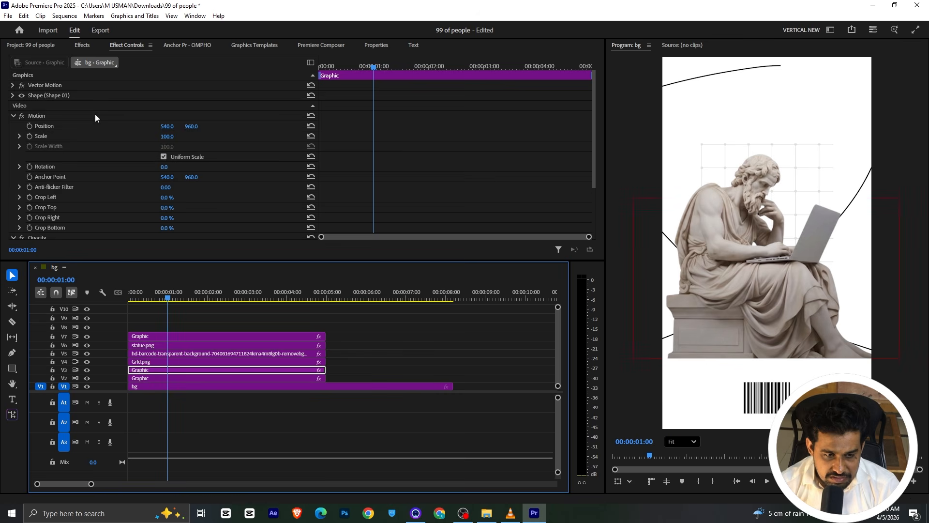
pyautogui.scroll(-5, 73, 155)
pyautogui.scroll(-1, 72, 162)
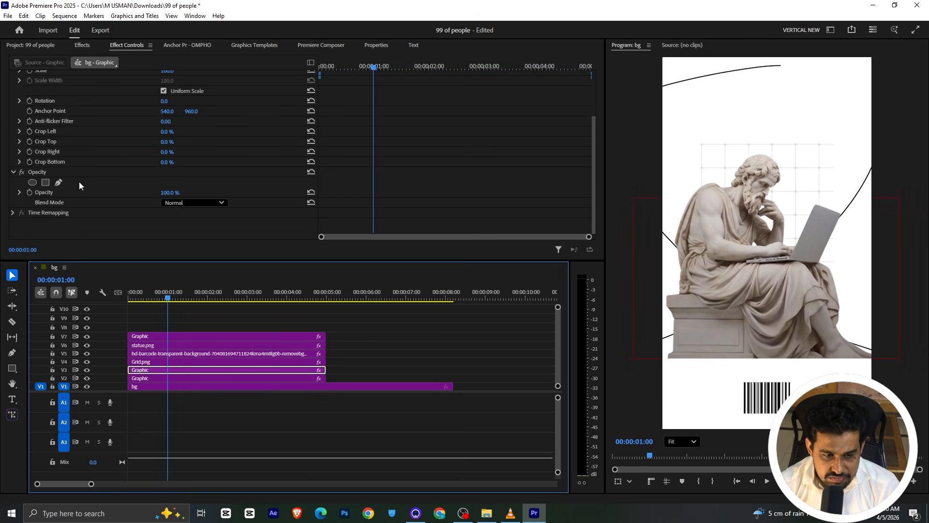
pyautogui.click(58, 182)
pyautogui.click(632, 204)
pyautogui.click(904, 240)
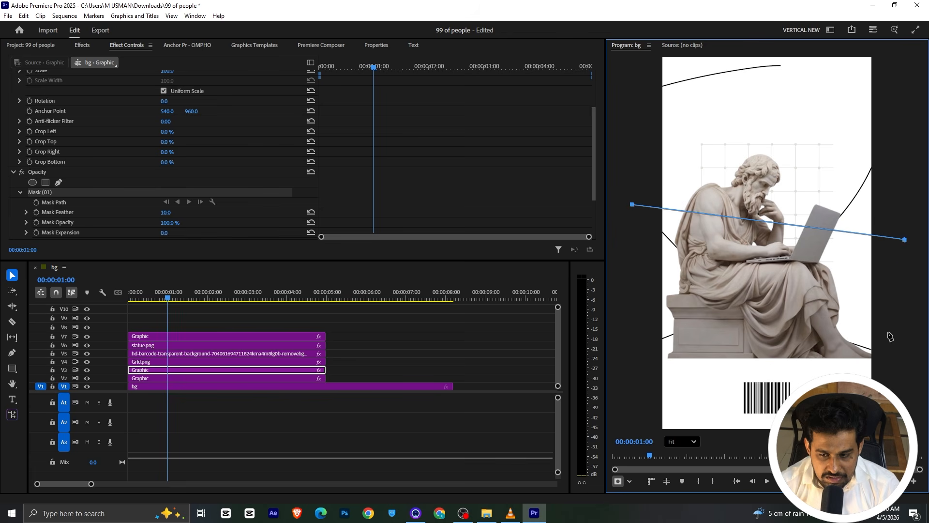
pyautogui.click(892, 369)
pyautogui.click(628, 382)
pyautogui.click(632, 205)
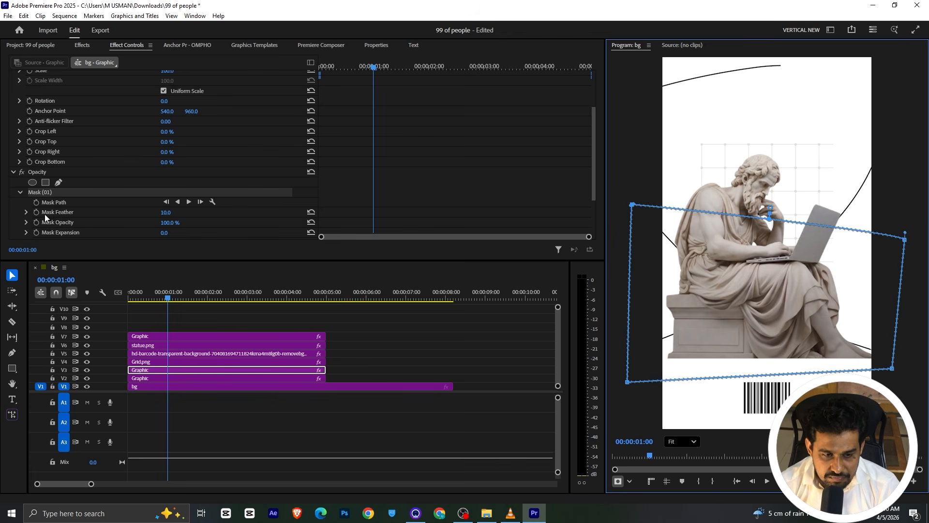
# - Animate the V3 curve's Mask Path from collapsed beyond the left edge at 00:00:00:00 to full coverage at 00:00:01:00, with Mask Feather 0
pyautogui.press('Home')
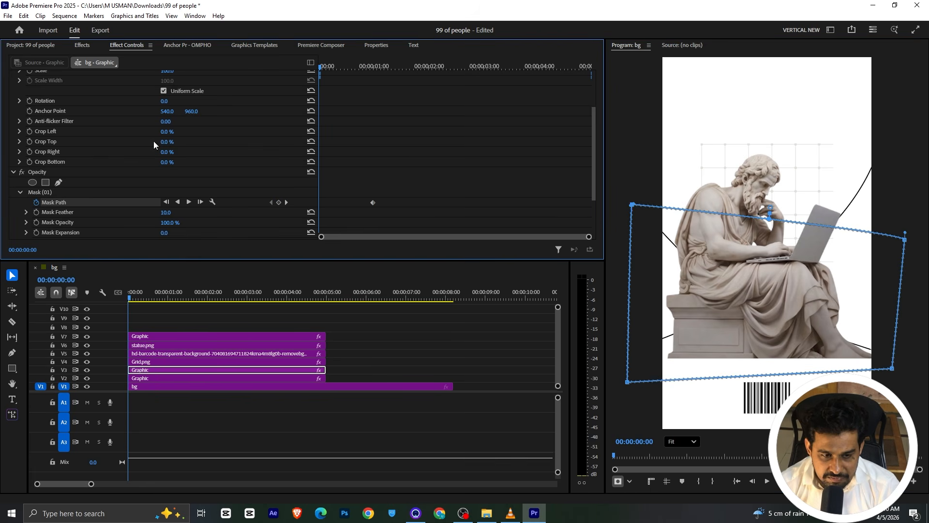
pyautogui.moveTo(166, 213); pyautogui.dragTo(158, 213)
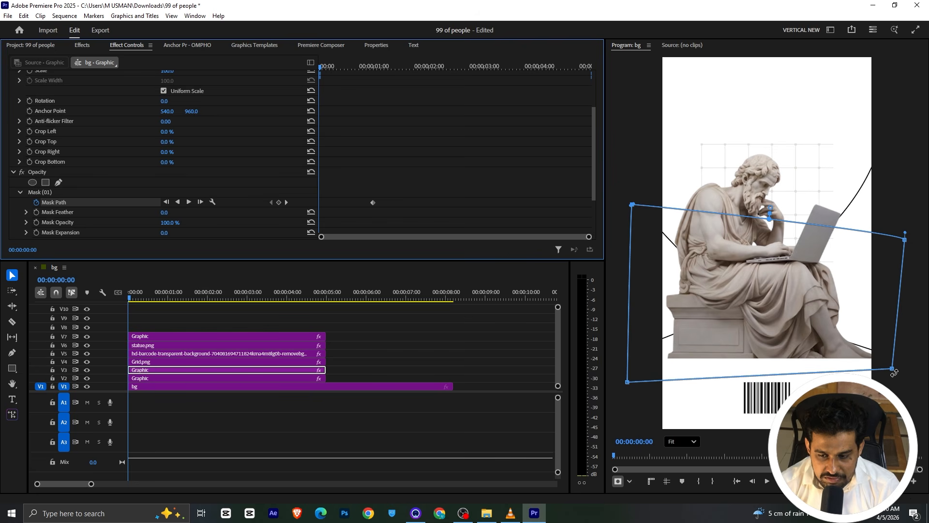
pyautogui.moveTo(893, 371); pyautogui.dragTo(738, 348)
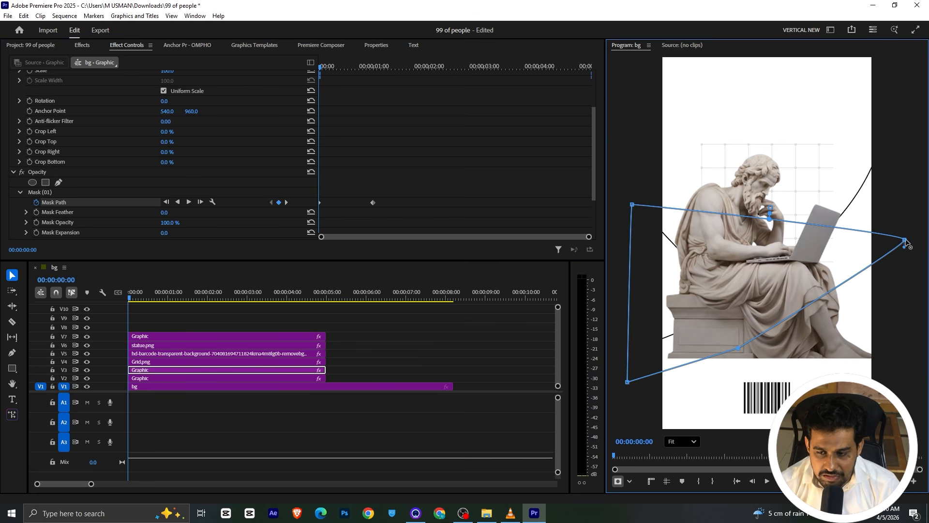
pyautogui.moveTo(905, 242); pyautogui.dragTo(704, 190)
pyautogui.moveTo(737, 348); pyautogui.dragTo(620, 348)
pyautogui.moveTo(702, 191); pyautogui.dragTo(629, 187)
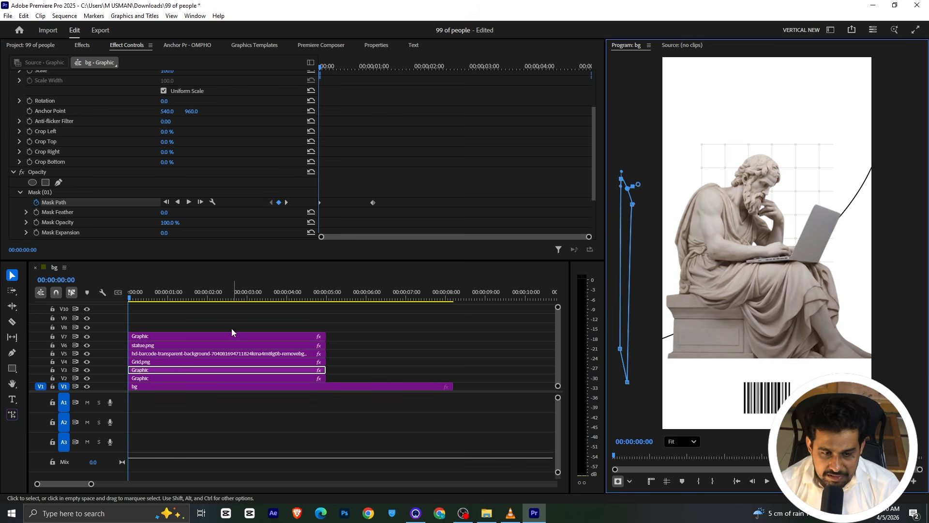
# - Draw a closed opacity mask around the V2 curve, extending beyond both sides of the frame from its lower left to its upper right
pyautogui.click(172, 378)
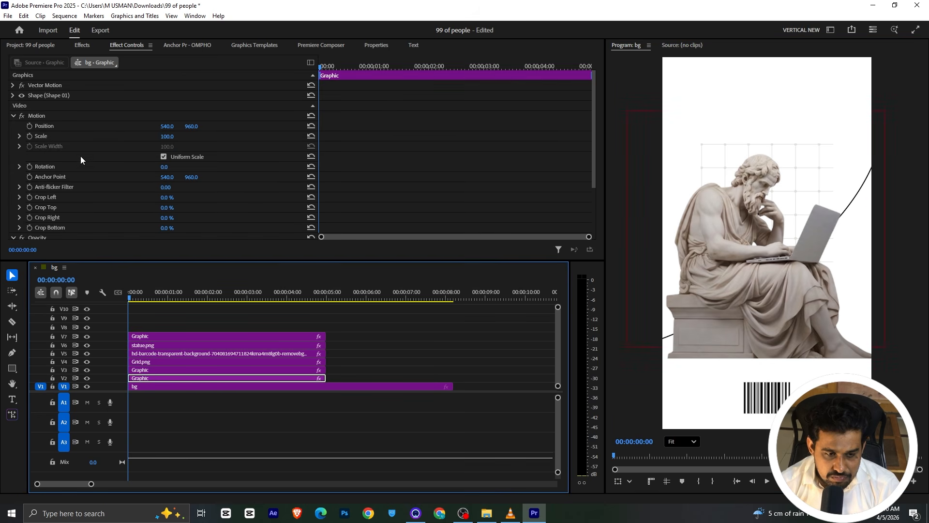
pyautogui.scroll(-3, 82, 160)
pyautogui.click(59, 183)
pyautogui.click(616, 309)
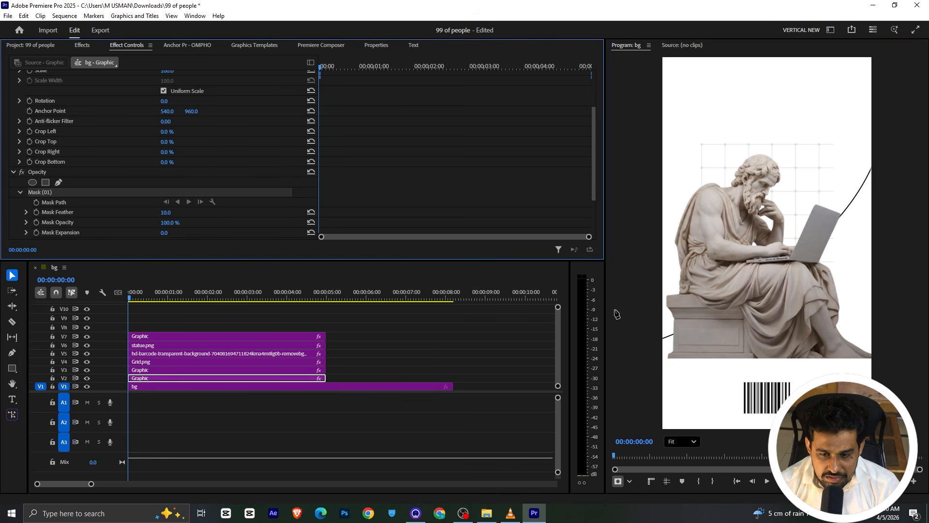
pyautogui.click(648, 392)
pyautogui.click(911, 330)
pyautogui.click(886, 115)
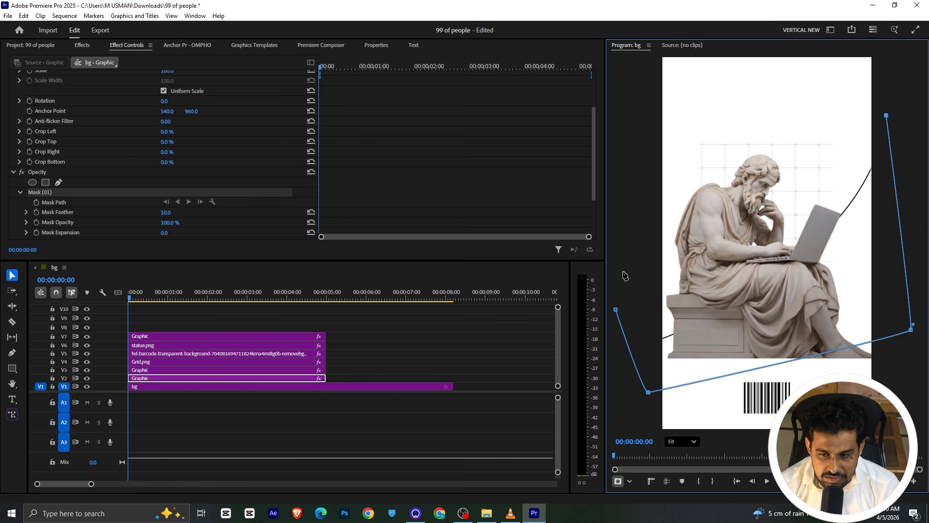
pyautogui.click(617, 263)
pyautogui.click(615, 309)
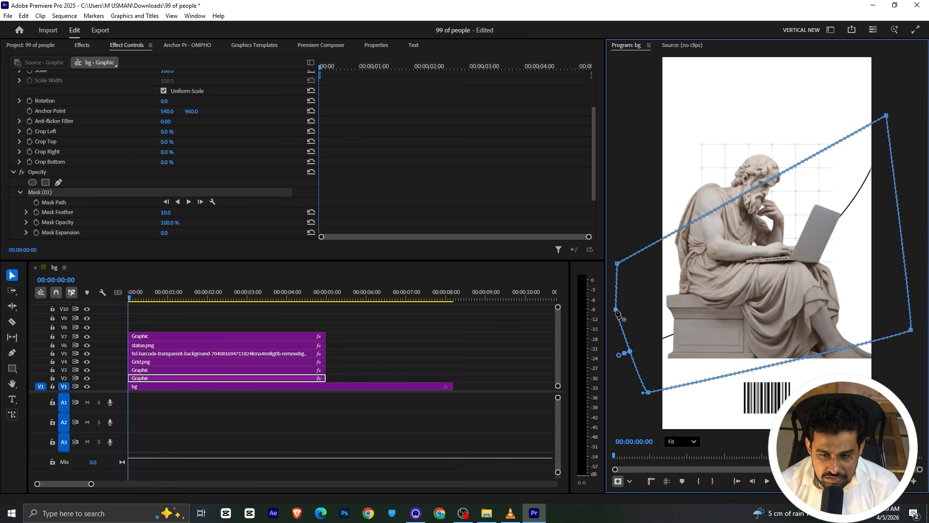
# - Keyframe the V2 curve's full mask shortly after 00:00:01:00, set Mask Feather to 0, and pull its right-hand points left at 00:00:00:00
pyautogui.click(37, 203)
pyautogui.moveTo(321, 202); pyautogui.dragTo(388, 213)
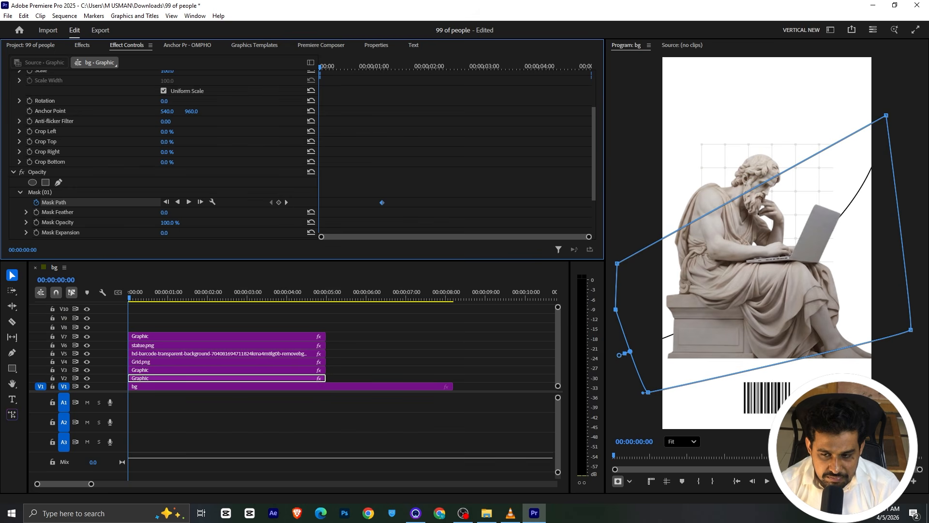
pyautogui.moveTo(886, 116); pyautogui.dragTo(743, 168)
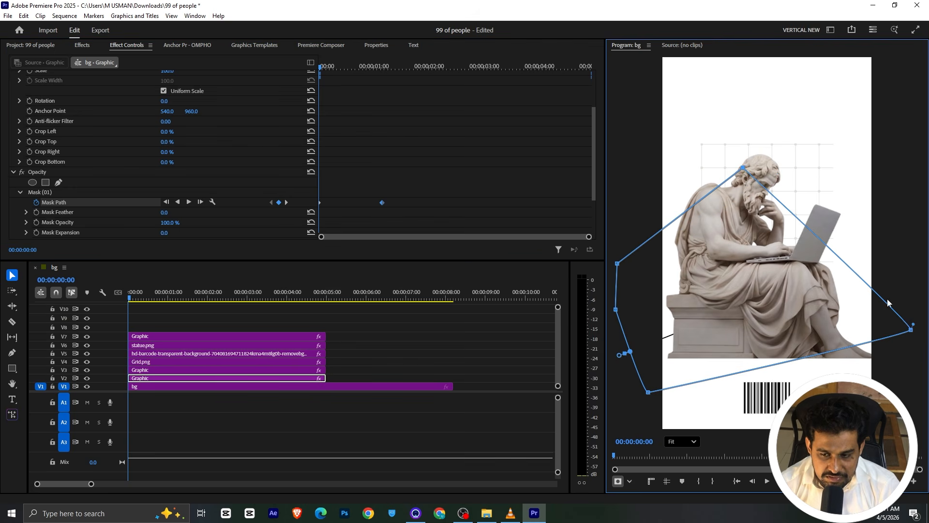
pyautogui.moveTo(910, 330); pyautogui.dragTo(734, 409)
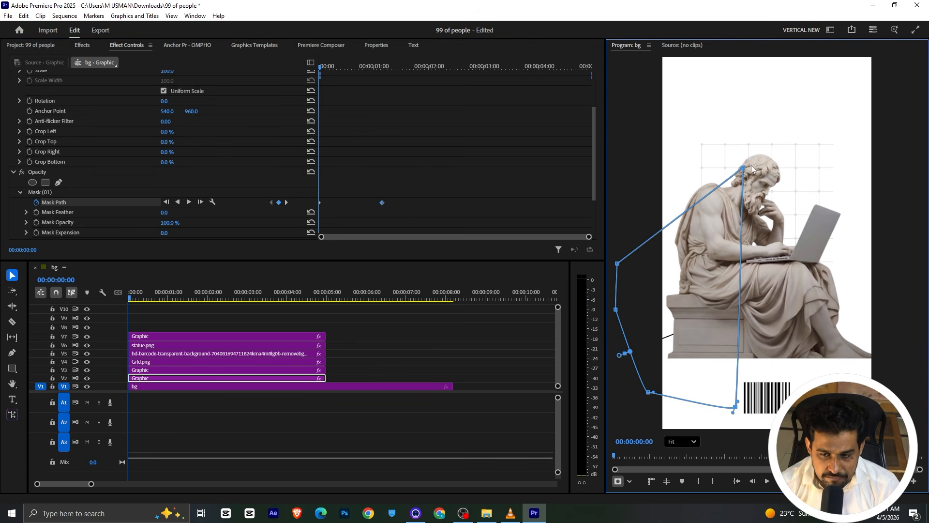
pyautogui.moveTo(744, 169); pyautogui.dragTo(569, 219)
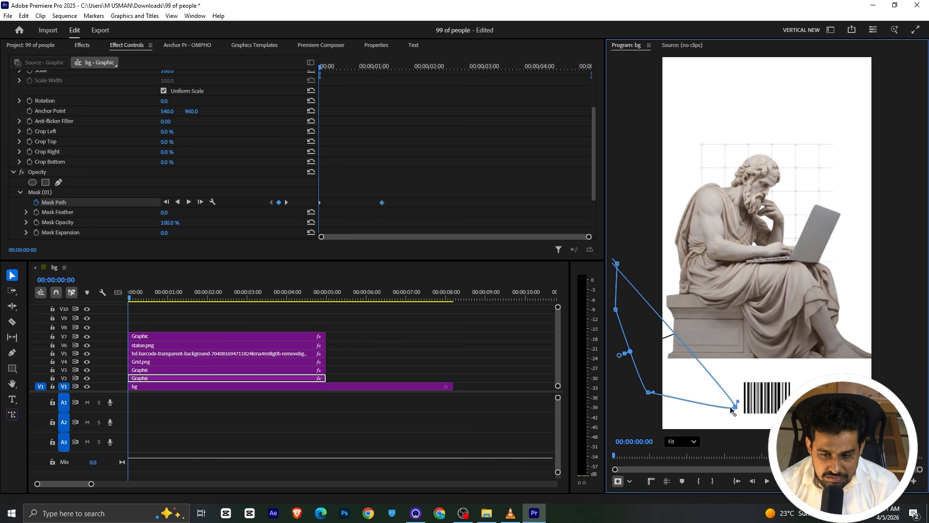
# - Save the project and preview the curved-line reveals from the sequence start
pyautogui.click(211, 325)
pyautogui.hotkey('ctrl', 's')
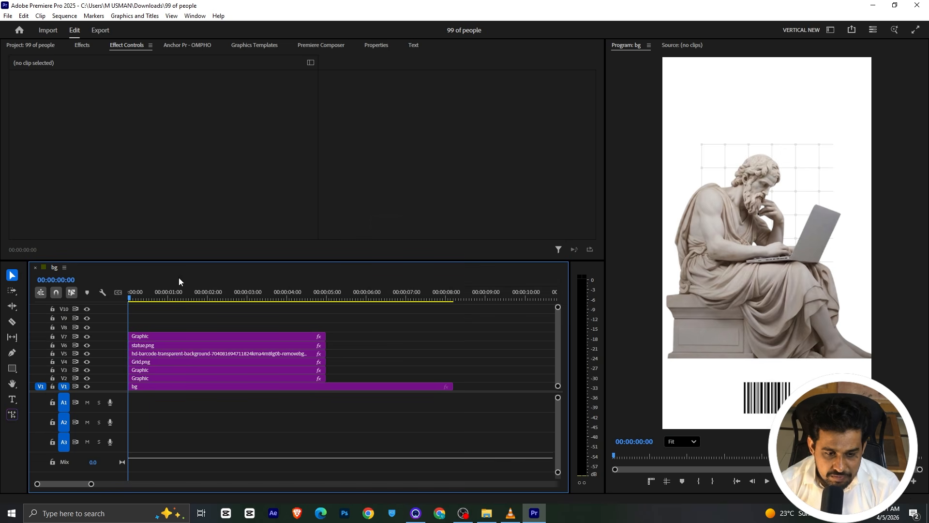
pyautogui.press('space')
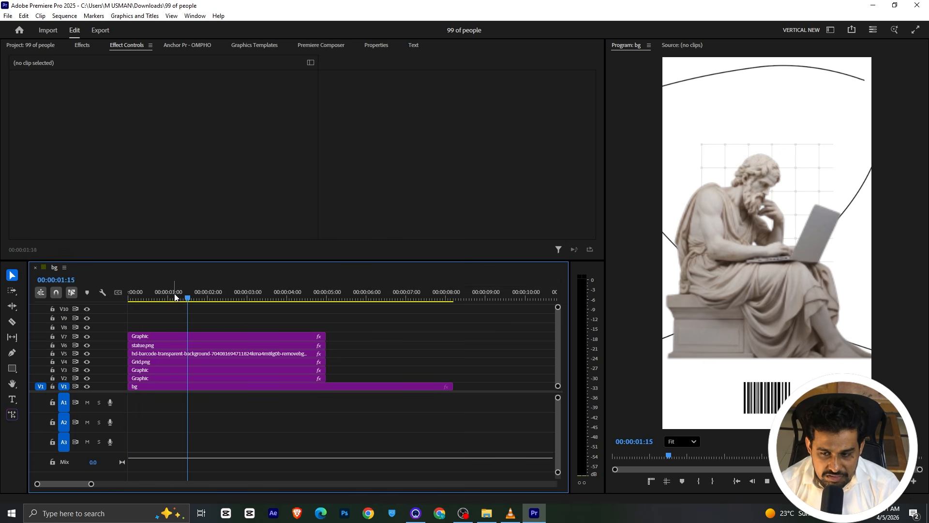
pyautogui.press('space')
# - Slow the V3 curve's reveal by moving its second Mask Path keyframe to about 00:00:01:14, and preview it from the start
pyautogui.click(207, 370)
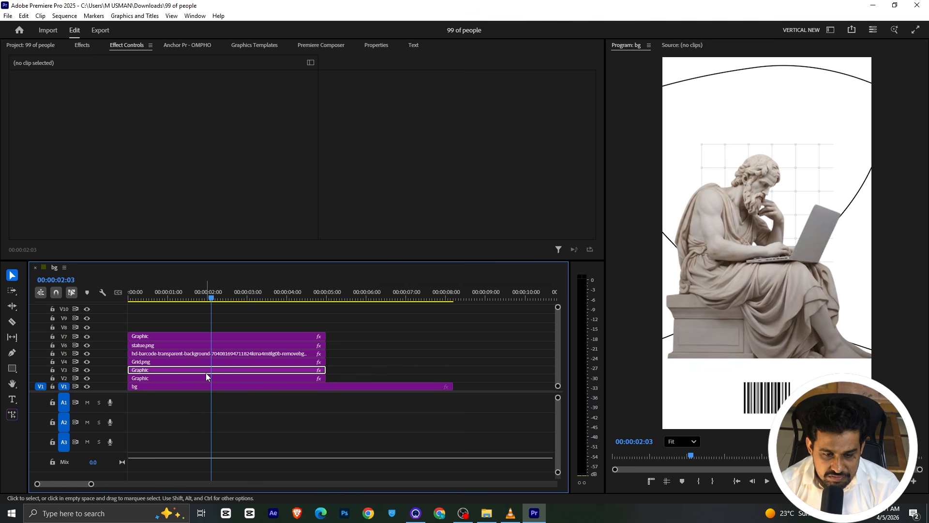
pyautogui.scroll(-5, 376, 174)
pyautogui.click(397, 167)
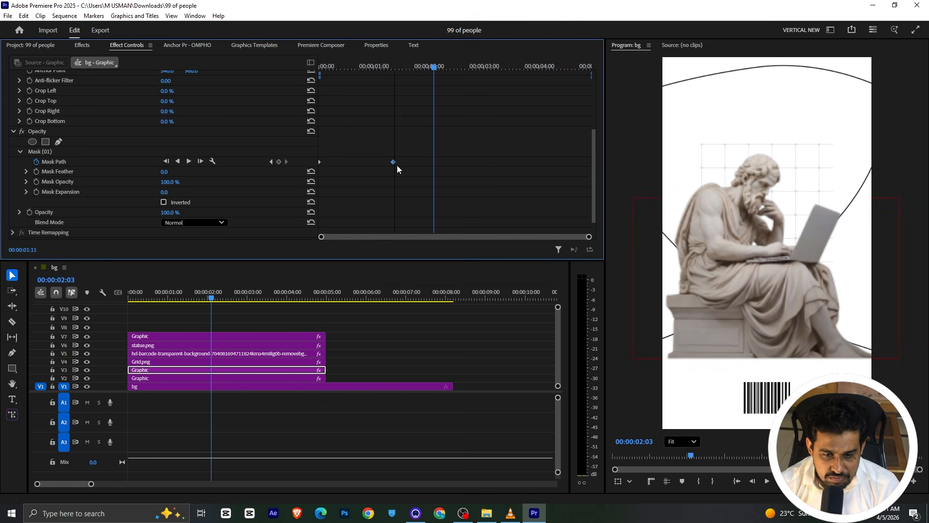
pyautogui.moveTo(395, 163); pyautogui.dragTo(400, 162)
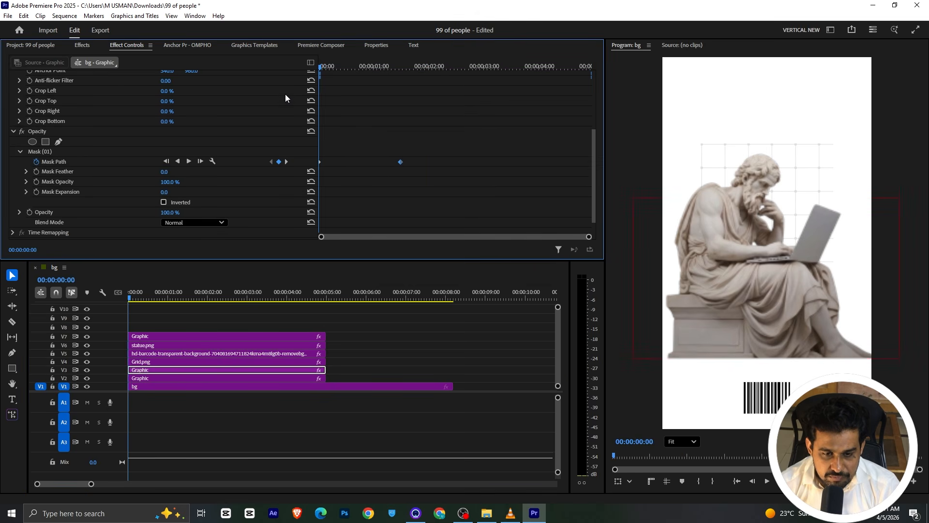
pyautogui.press('Home')
pyautogui.press('space')
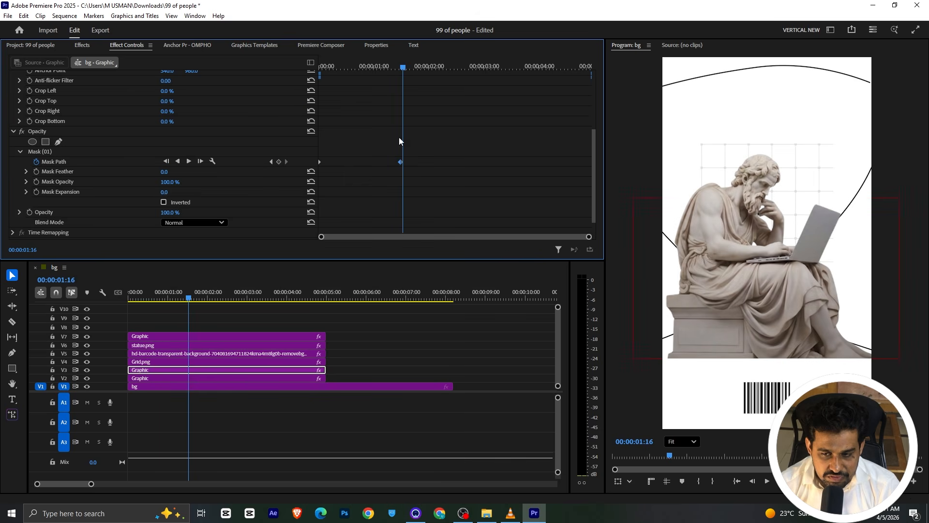
# - Switch to VLC and review the reference video's headline animation before returning to Premiere Pro
pyautogui.click(447, 431)
pyautogui.click(509, 516)
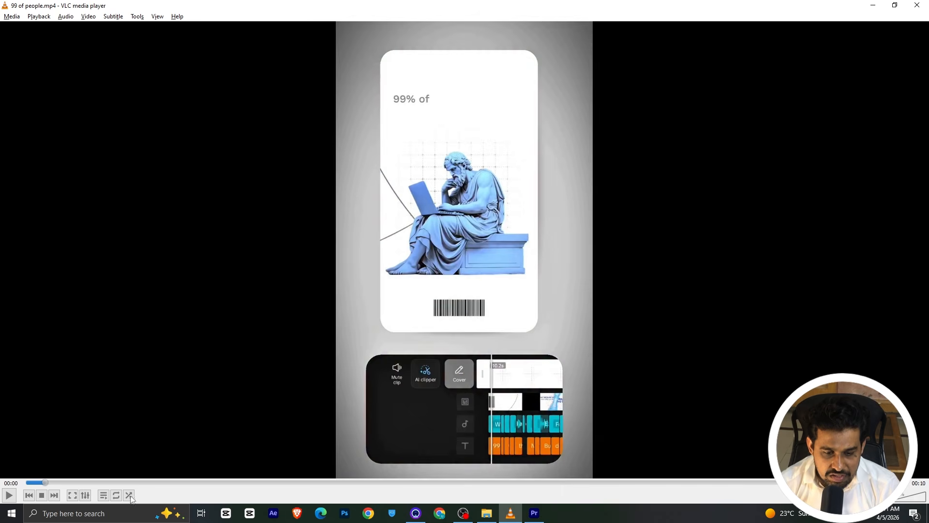
pyautogui.moveTo(48, 485); pyautogui.dragTo(98, 486)
pyautogui.hotkey('alt', 'Tab')
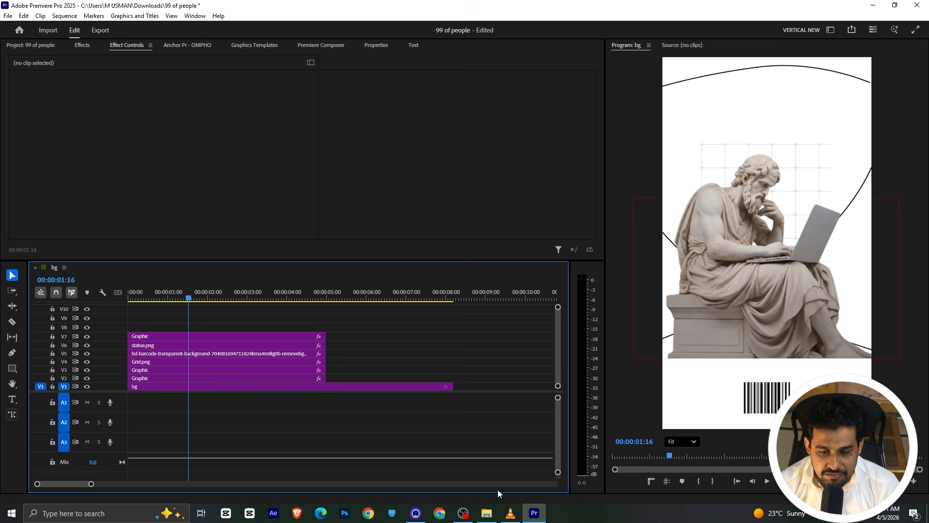
pyautogui.click(510, 513)
pyautogui.press('space')
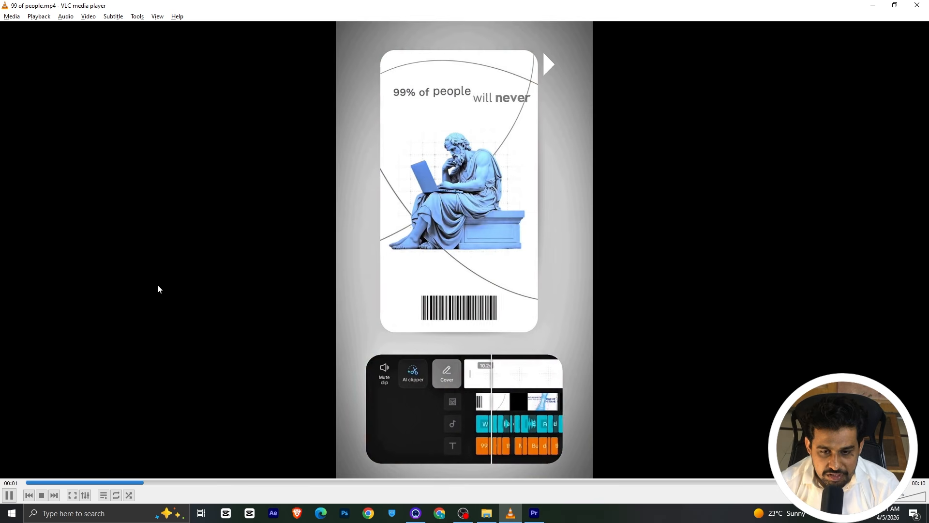
pyautogui.press('space')
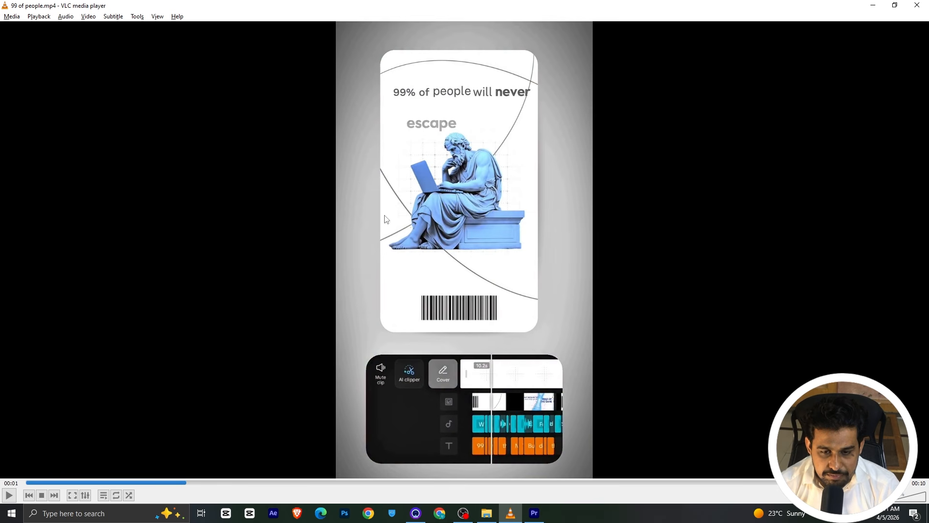
pyautogui.click(534, 513)
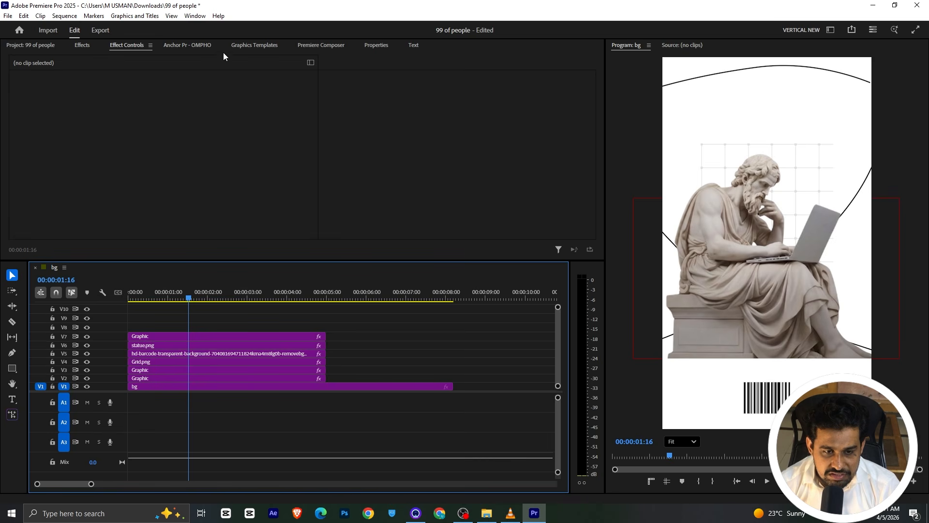
# - Insert the Untitled graphics template on V8 at about 00:00:00:25, accepting the font substitution
pyautogui.click(259, 44)
pyautogui.moveTo(98, 155); pyautogui.dragTo(162, 329)
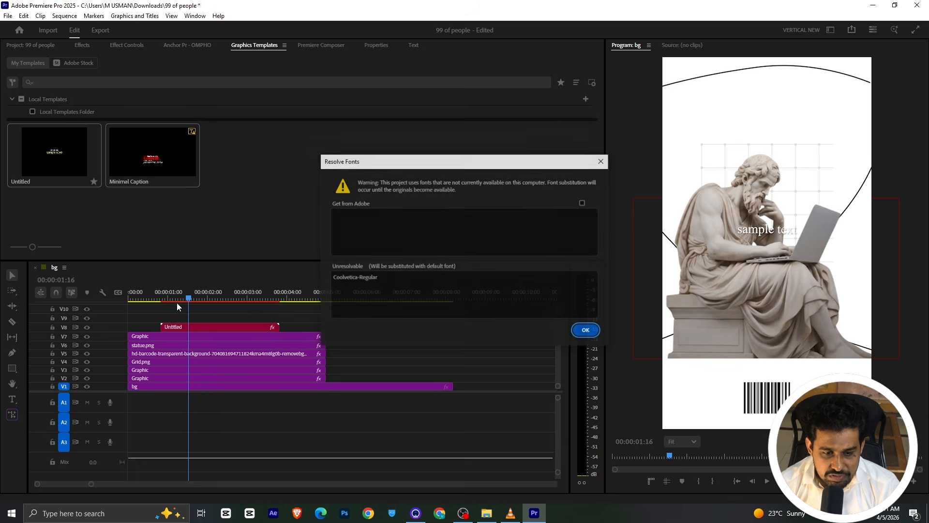
pyautogui.click(586, 330)
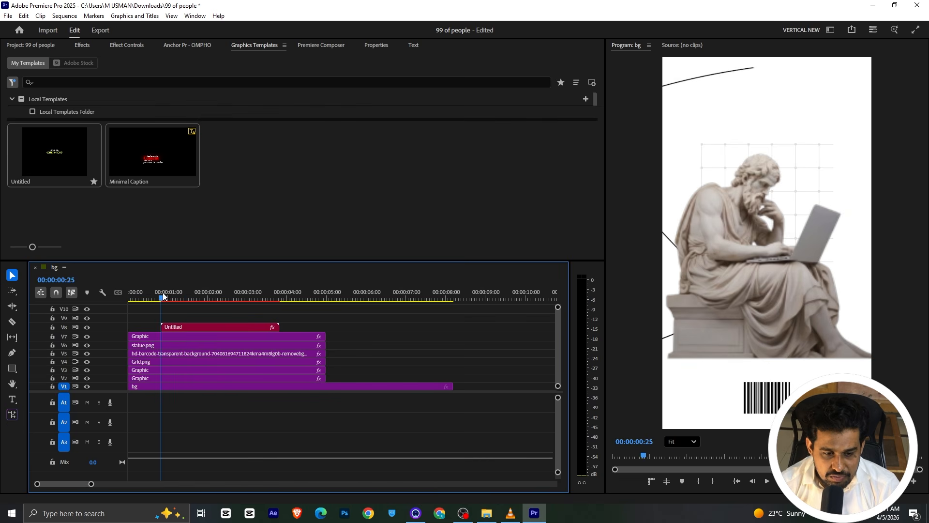
pyautogui.click(187, 298)
# - Set the V8 template's first text to "99% of people will never" and clear its second text
pyautogui.click(201, 328)
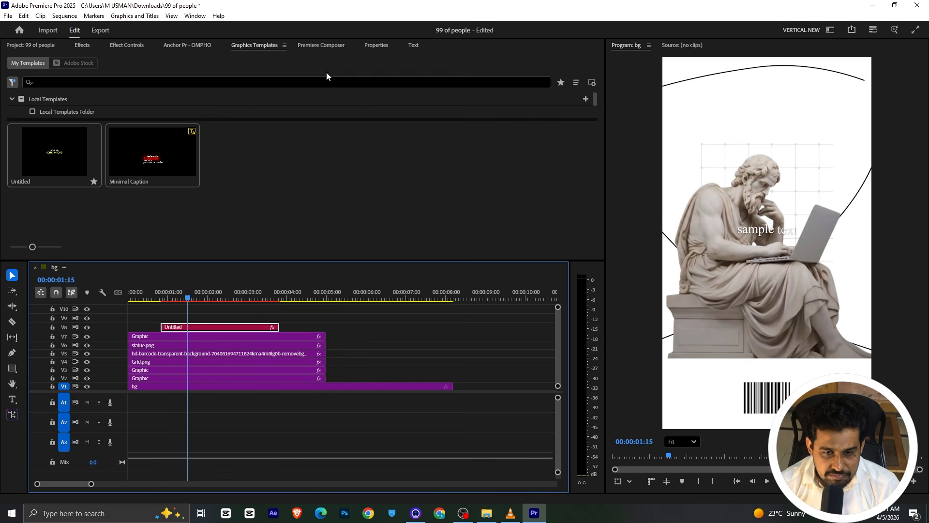
pyautogui.click(378, 44)
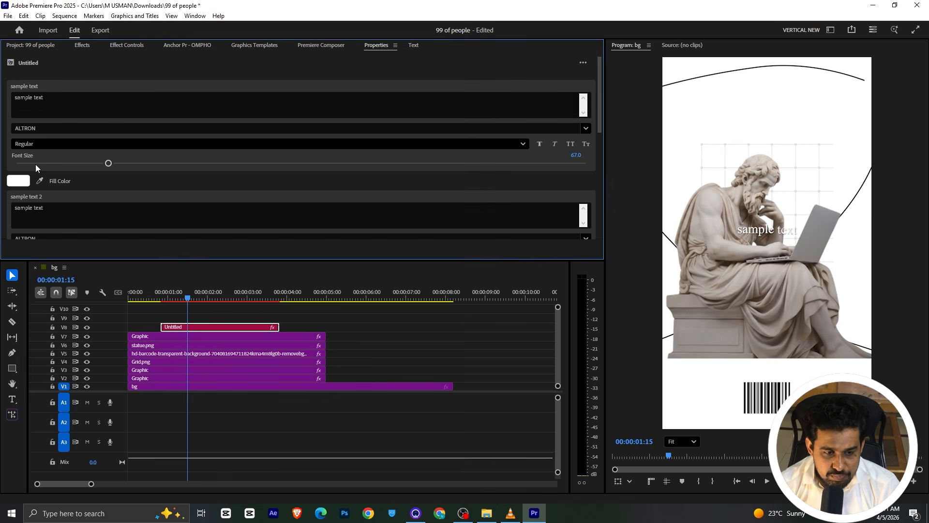
pyautogui.click(84, 215)
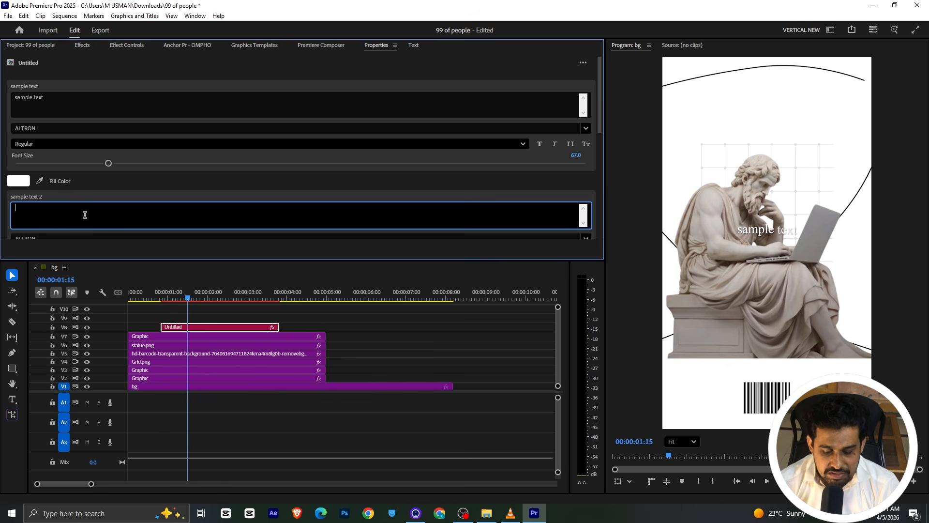
pyautogui.click(68, 96)
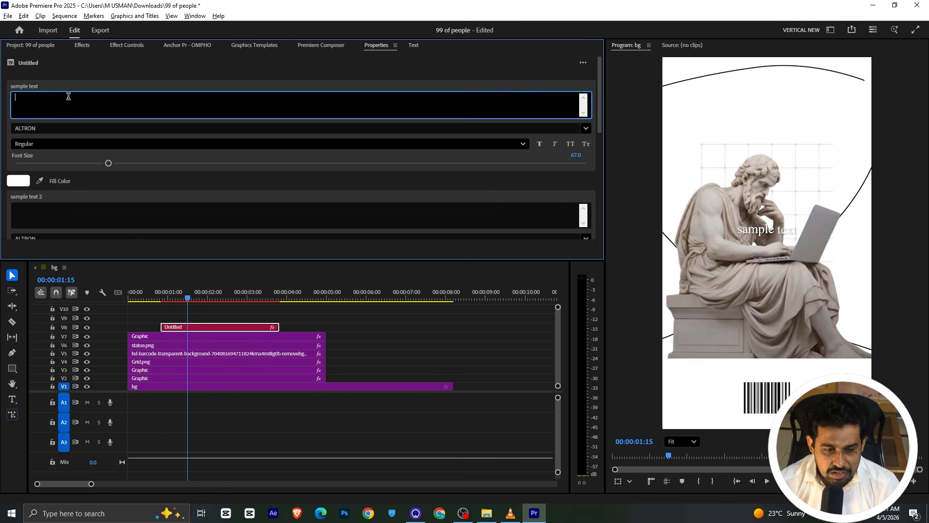
pyautogui.hotkey('alt', 'Tab')
pyautogui.hotkey('alt', 'Tab')
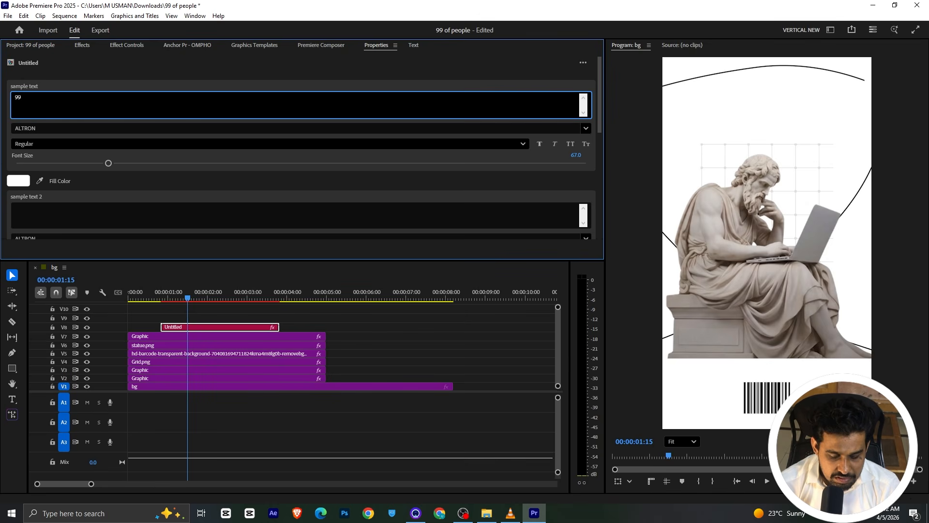
pyautogui.write('99%')
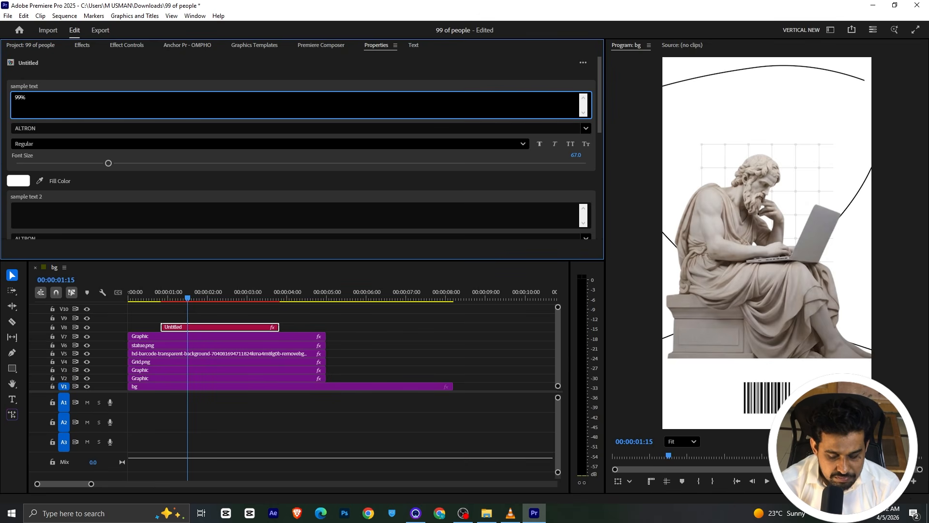
pyautogui.write(' of people will never')
# - Set the V8 caption's fill color to black and its font to Arial Bold
pyautogui.click(23, 181)
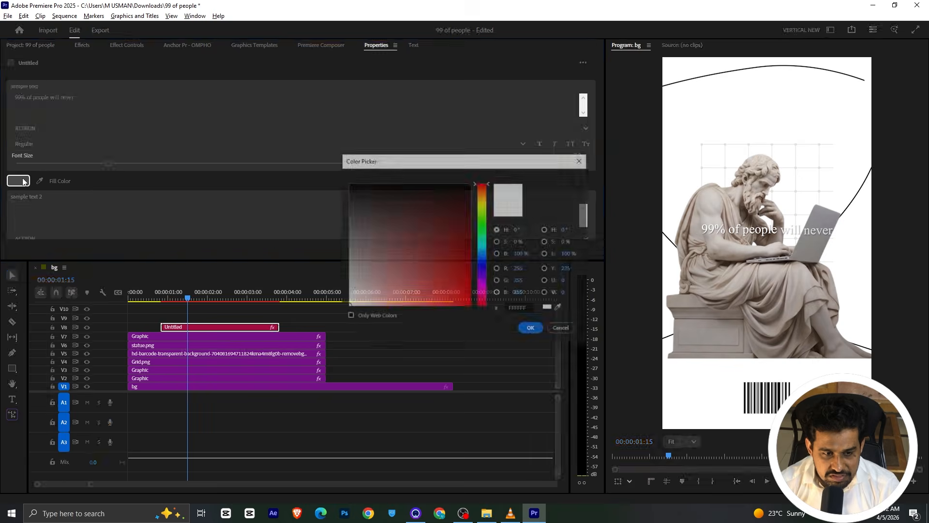
pyautogui.moveTo(460, 239); pyautogui.dragTo(302, 153)
pyautogui.click(532, 328)
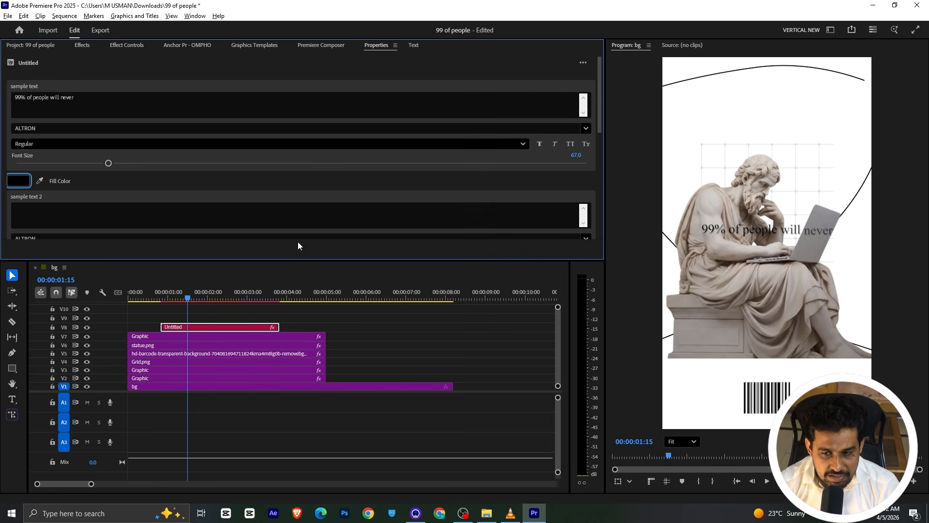
pyautogui.click(53, 129)
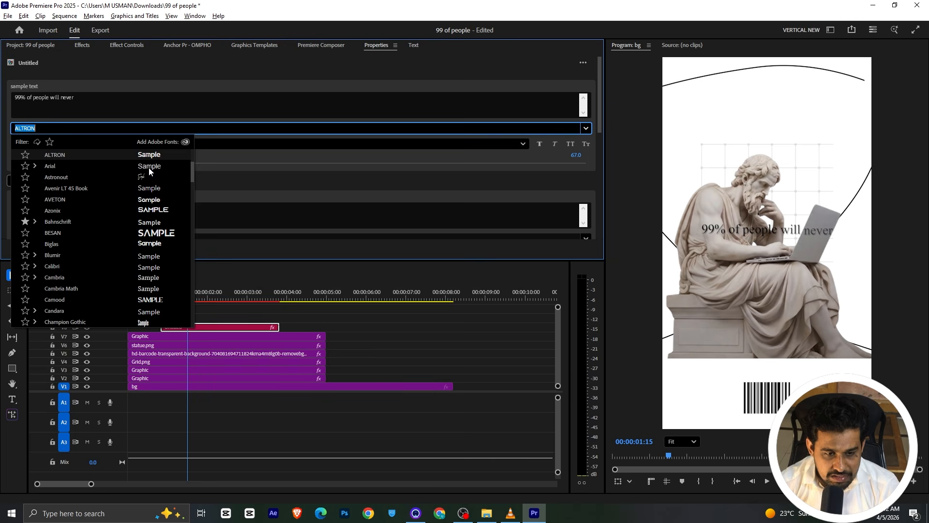
pyautogui.click(185, 166)
pyautogui.click(112, 141)
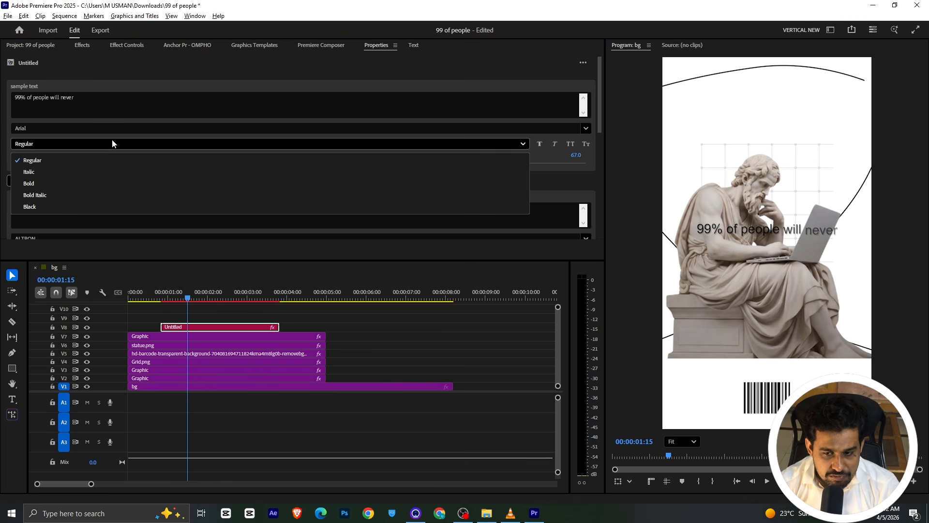
pyautogui.click(114, 182)
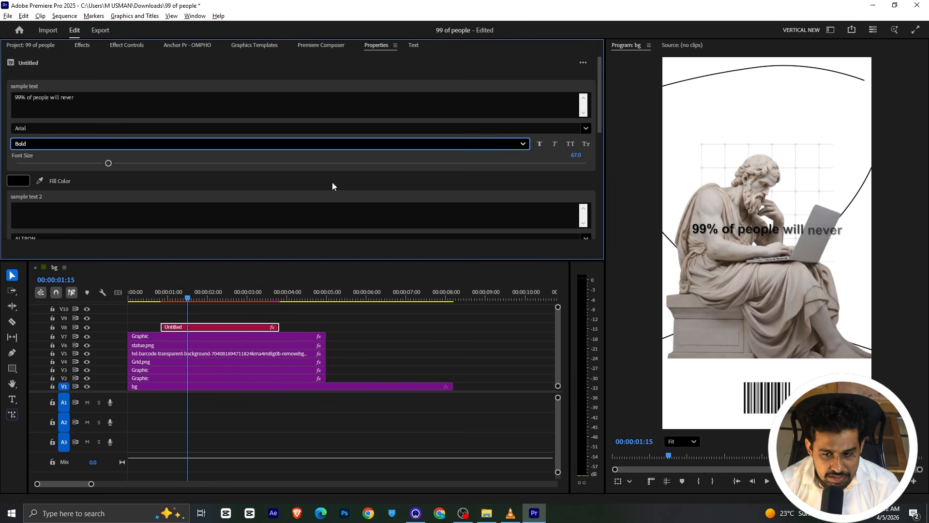
# - Move the V8 caption above the statue by setting its vertical Position to 369, and check it at 00:00:02:15
pyautogui.click(143, 45)
pyautogui.moveTo(191, 105); pyautogui.dragTo(201, 83)
pyautogui.moveTo(198, 298); pyautogui.dragTo(227, 295)
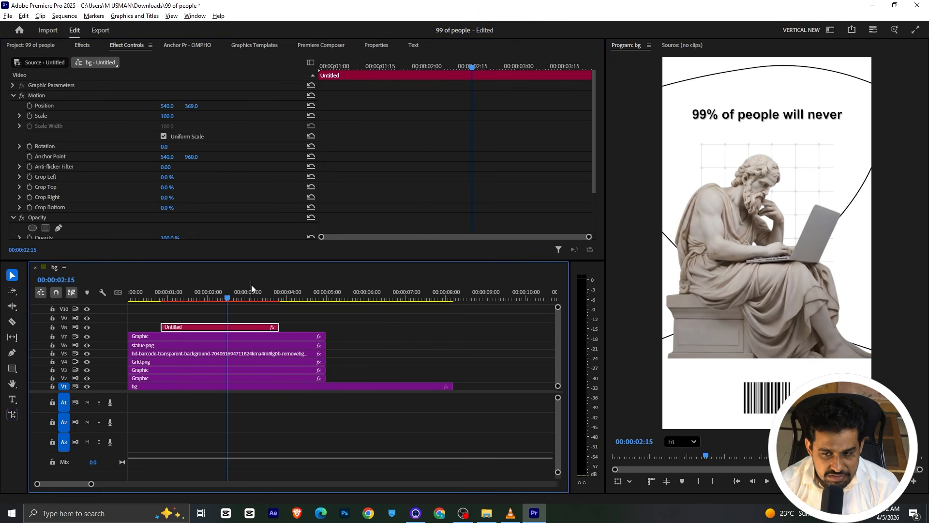
# - Compare the V8 caption with the reference video and set its font style to Regular
pyautogui.hotkey('alt', 'Tab')
pyautogui.hotkey('alt', 'Tab')
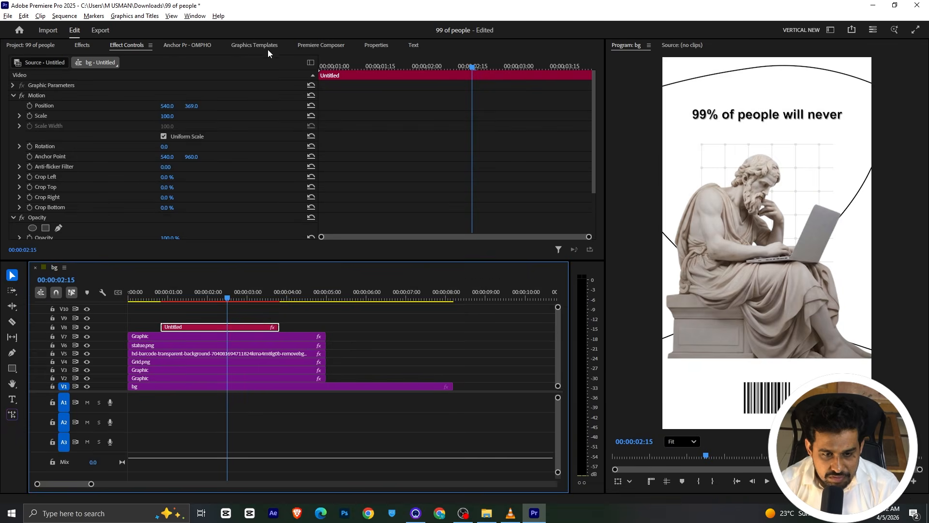
pyautogui.click(376, 45)
pyautogui.click(49, 145)
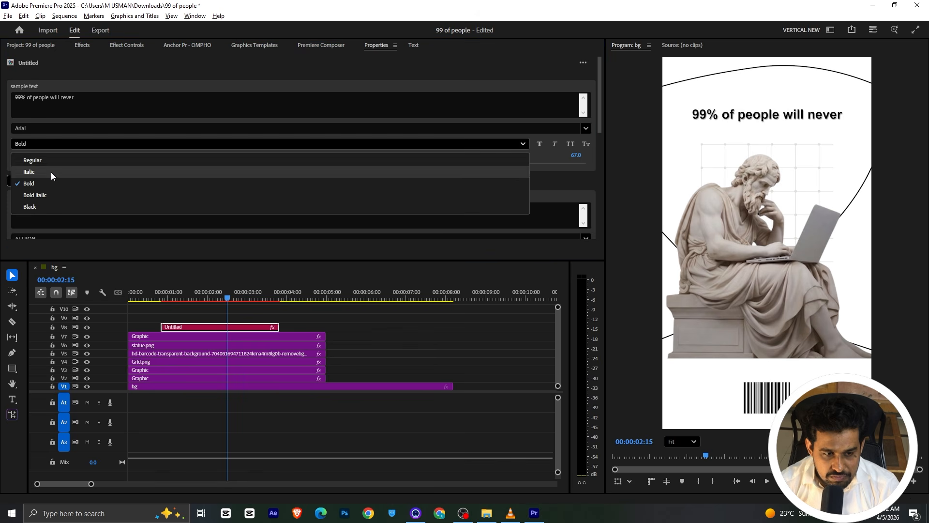
pyautogui.click(56, 162)
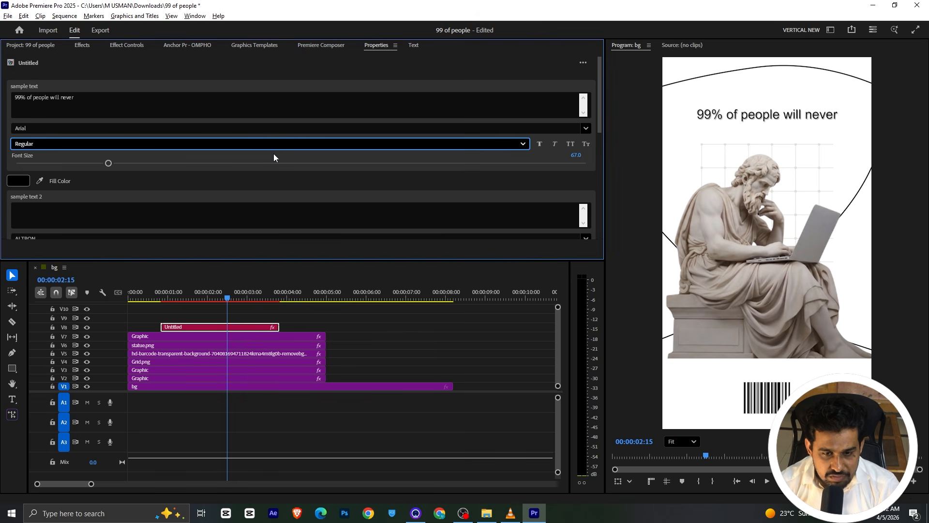
# - Duplicate the V8 caption onto V9 starting at about 00:00:01:10, and move the copy below the first line
pyautogui.hotkey('alt', 'Tab')
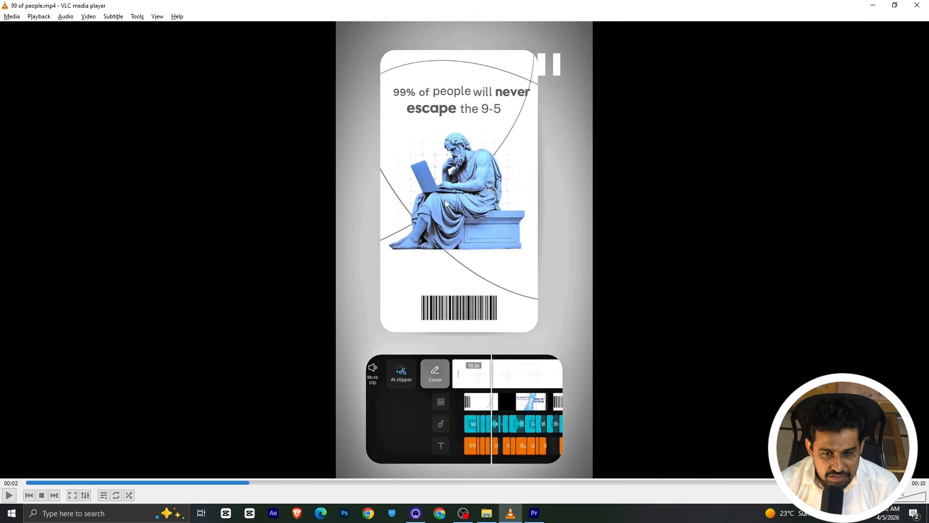
pyautogui.hotkey('alt', 'Tab')
pyautogui.moveTo(196, 326); pyautogui.dragTo(213, 320)
pyautogui.click(200, 292)
pyautogui.click(125, 46)
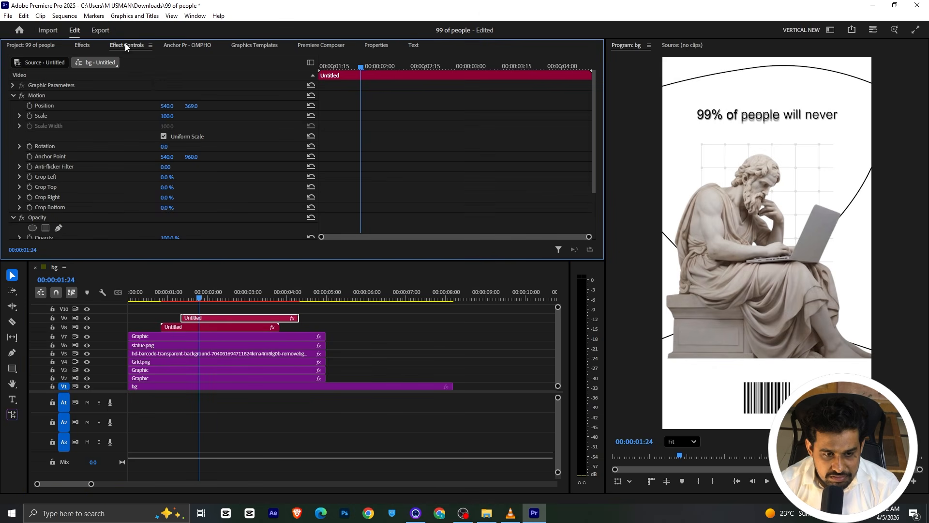
pyautogui.moveTo(190, 107); pyautogui.dragTo(126, 107)
# - Check the reference wording and replace the V9 caption's text with "escape the 9-5"
pyautogui.hotkey('alt', 'Tab')
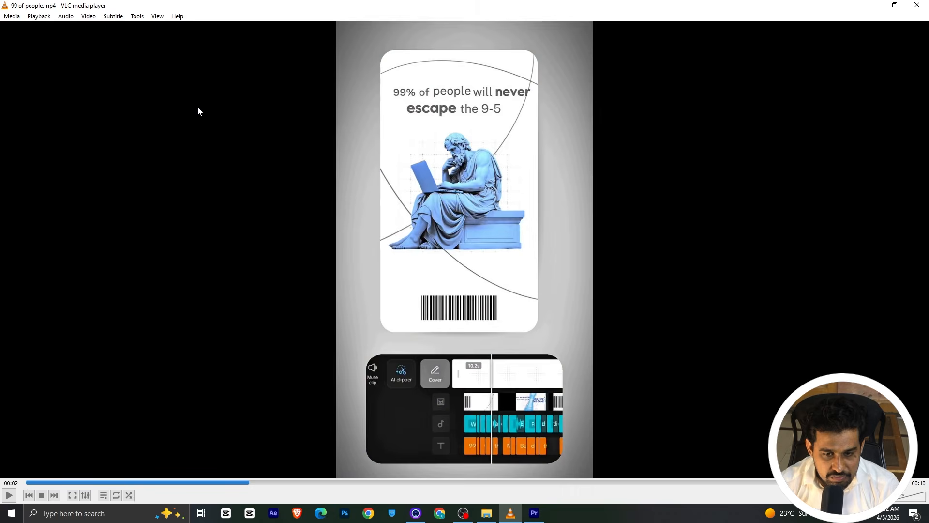
pyautogui.hotkey('alt', 'Tab')
pyautogui.click(376, 45)
pyautogui.click(165, 100)
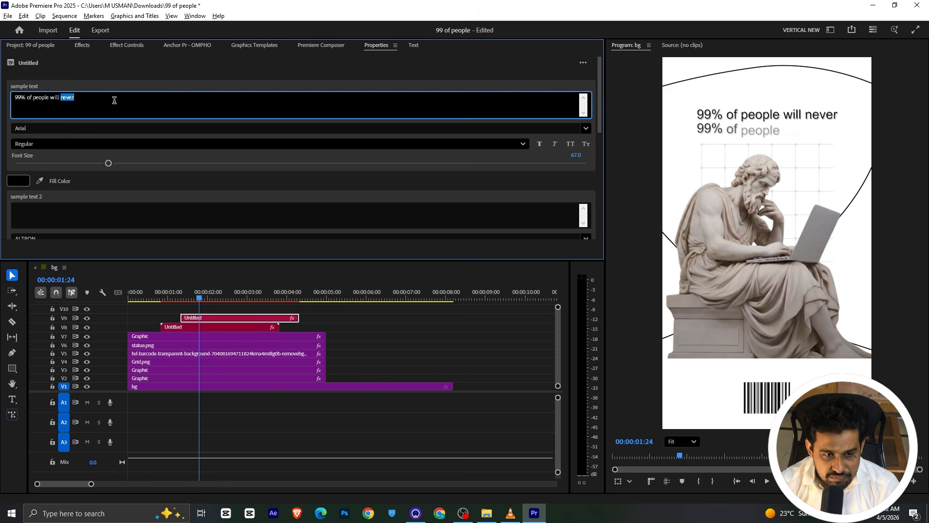
pyautogui.hotkey('ctrl', 'a')
pyautogui.write('escape the 9-5')
# - Set the V9 caption's font style to Bold and its font size to 74.6
pyautogui.click(125, 145)
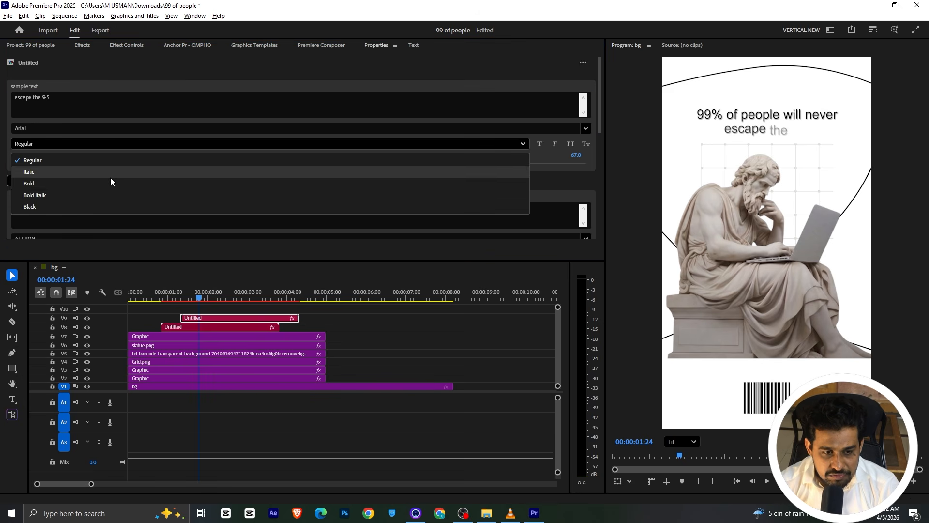
pyautogui.click(118, 179)
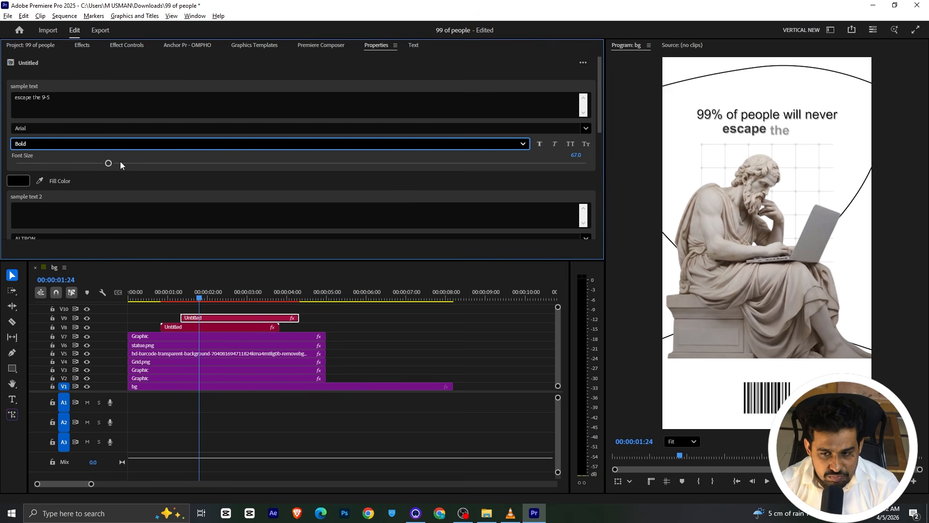
pyautogui.click(121, 163)
# - Set the V9 caption's vertical Position to 457 and check both caption animations back to the sequence start
pyautogui.moveTo(199, 296); pyautogui.dragTo(225, 294)
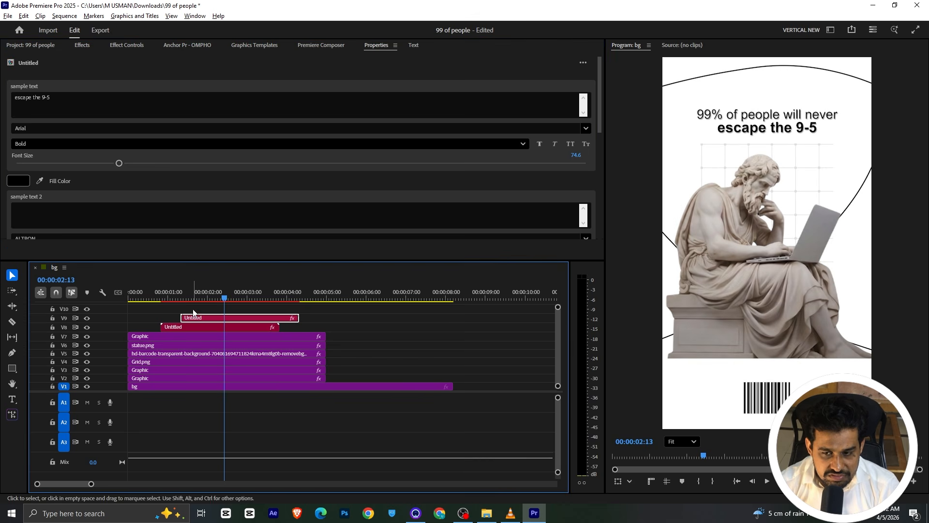
pyautogui.click(134, 49)
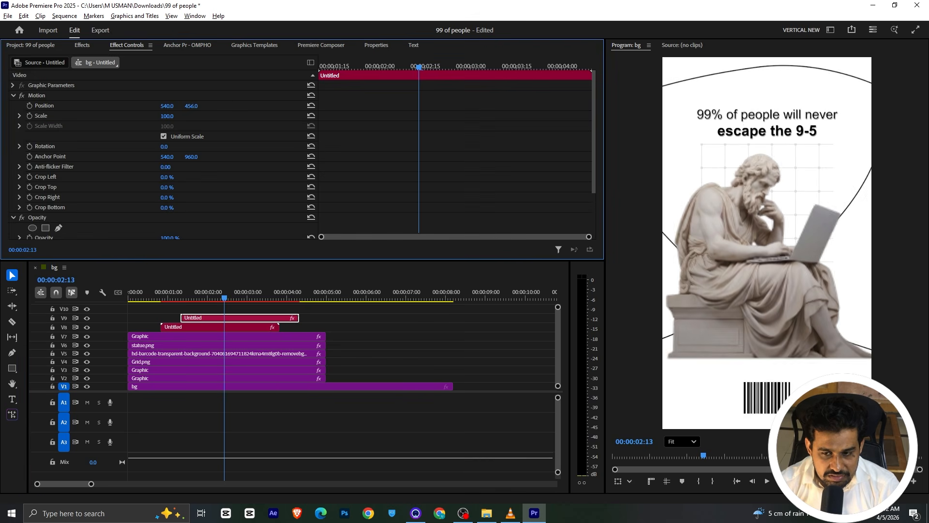
pyautogui.moveTo(191, 105); pyautogui.dragTo(194, 183)
pyautogui.click(185, 294)
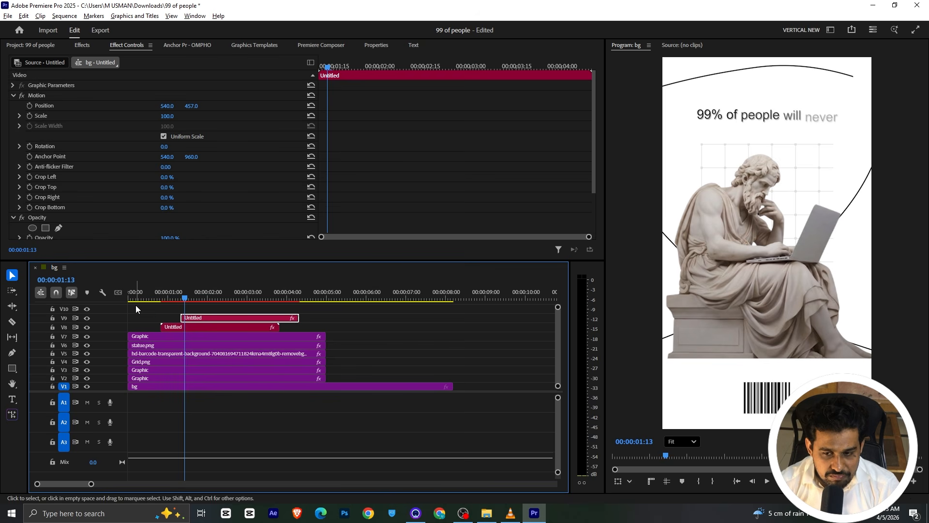
pyautogui.moveTo(161, 300); pyautogui.dragTo(128, 297)
# - Nest all clips on tracks V2 to V9 into one sequence above the bg clip, keeping the default name
pyautogui.click(167, 344)
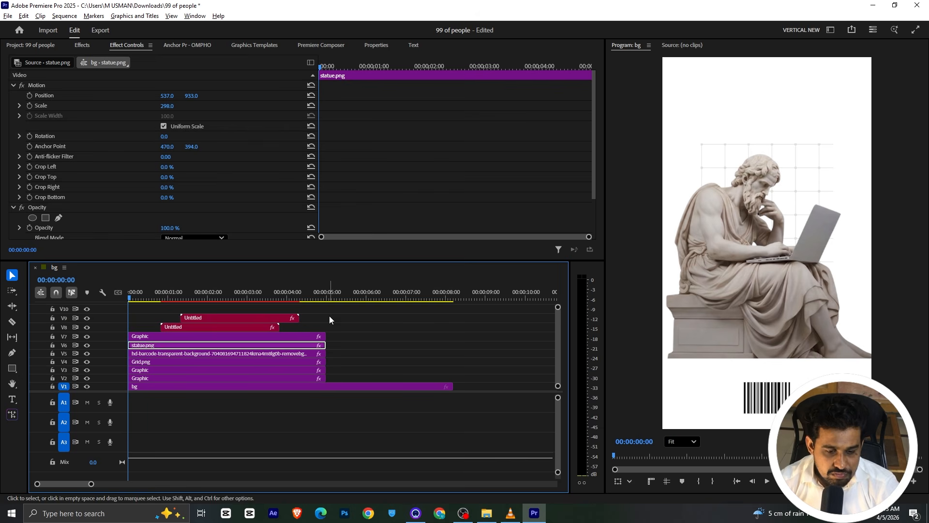
pyautogui.moveTo(330, 316); pyautogui.dragTo(258, 381)
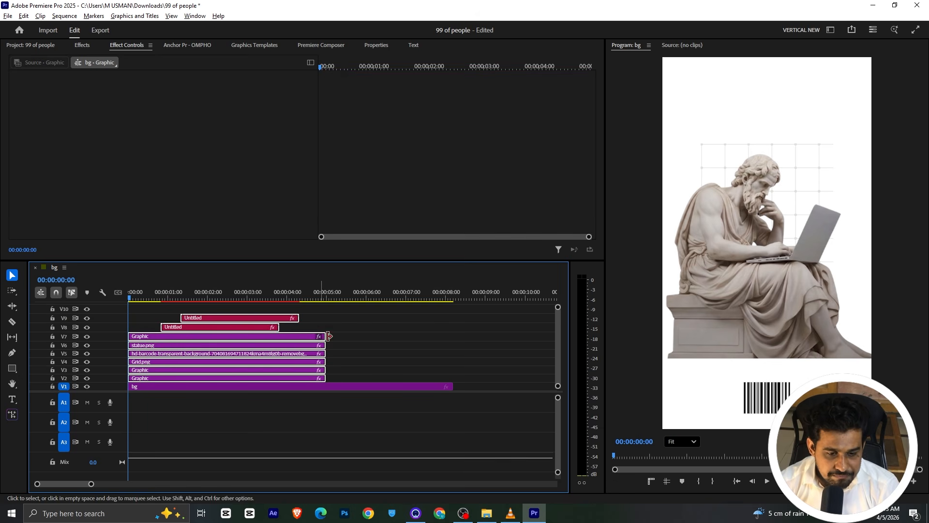
pyautogui.moveTo(214, 292)
pyautogui.mouseDown()
pyautogui.moveTo(198, 294)
pyautogui.moveTo(213, 293)
pyautogui.mouseUp()
pyautogui.rightClick(176, 345)
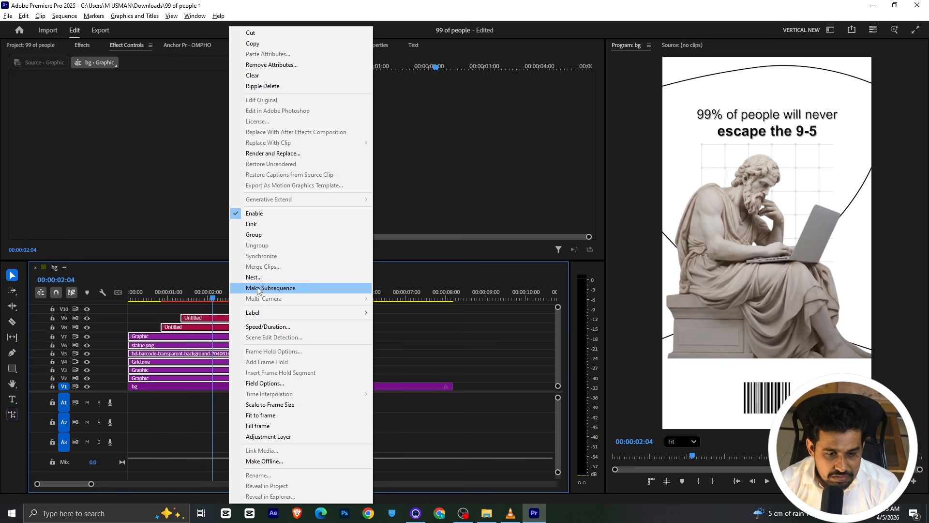
pyautogui.click(290, 286)
pyautogui.click(478, 267)
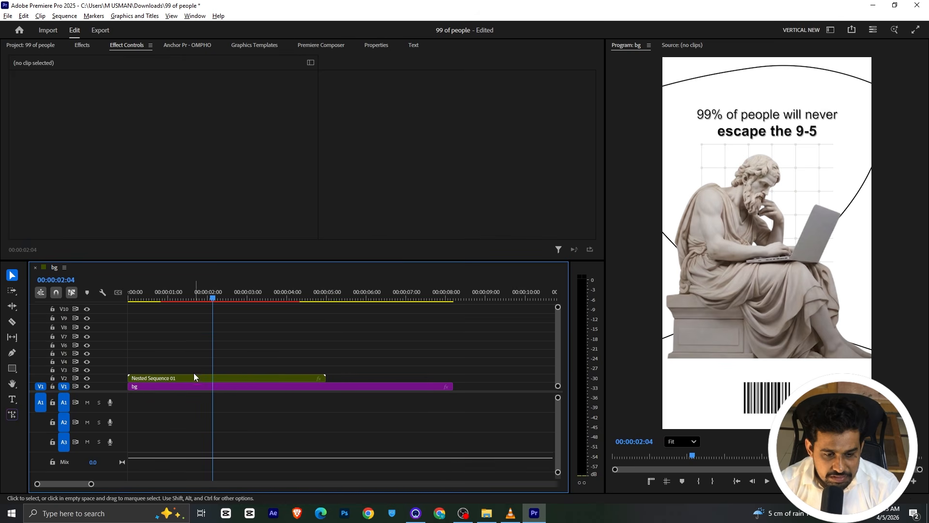
# - Animate the nested sequence's Scale from 195 at the sequence start down to 100 at 00:00:00:21 and preview it
pyautogui.click(194, 376)
pyautogui.click(151, 299)
pyautogui.moveTo(152, 301); pyautogui.dragTo(156, 301)
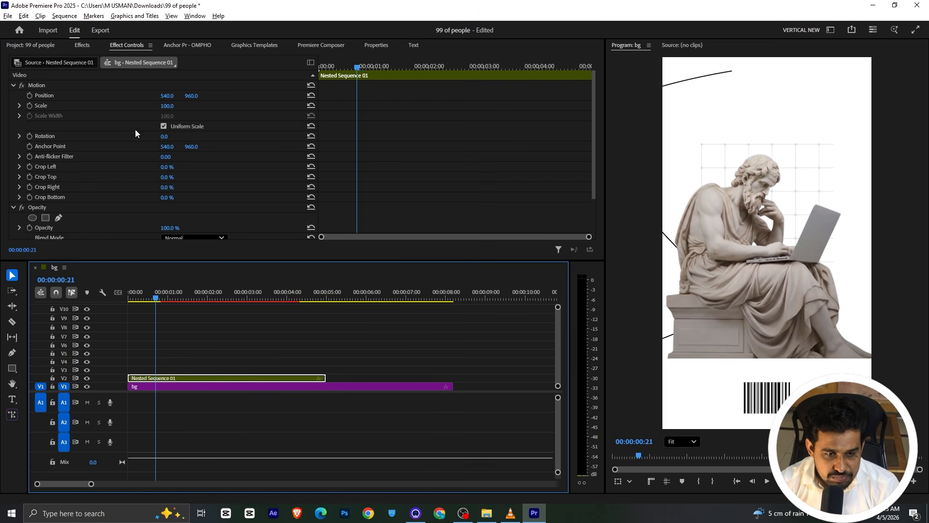
pyautogui.click(30, 105)
pyautogui.moveTo(325, 67); pyautogui.dragTo(310, 68)
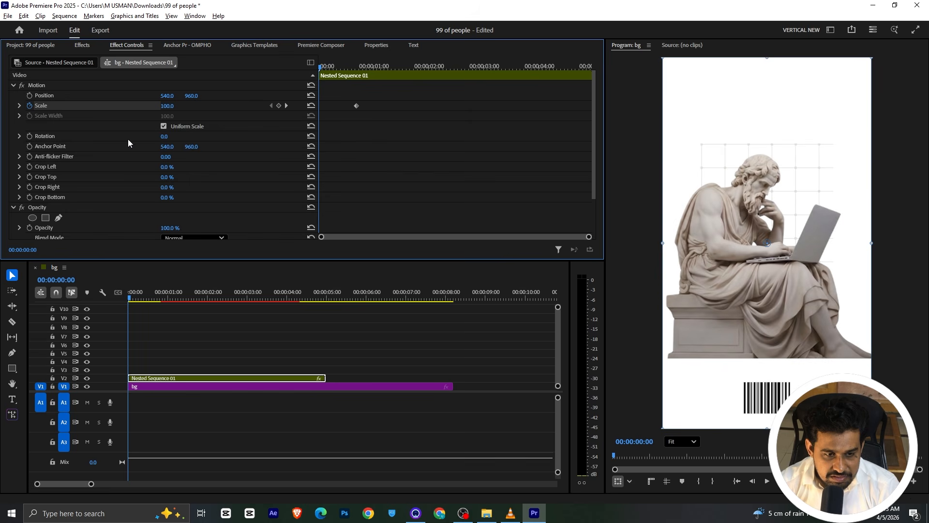
pyautogui.click(88, 146)
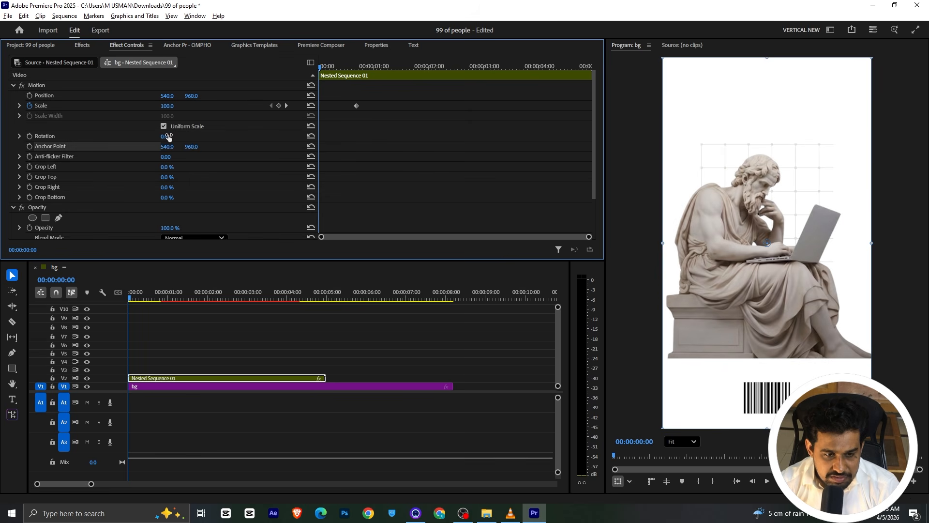
pyautogui.moveTo(168, 107); pyautogui.dragTo(174, 106)
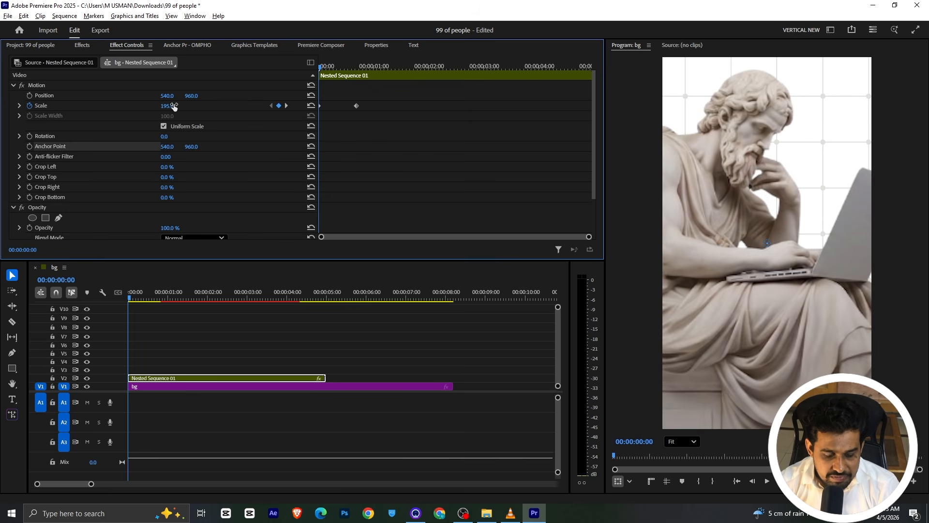
pyautogui.press('space')
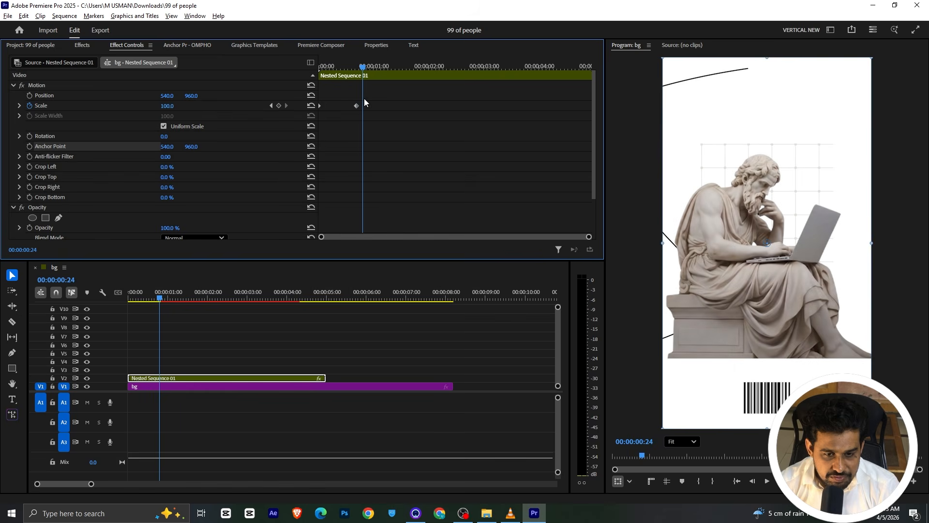
# - Apply Ease In to the nested sequence's Scale keyframes and play back the eased zoom from the start
pyautogui.rightClick(356, 107)
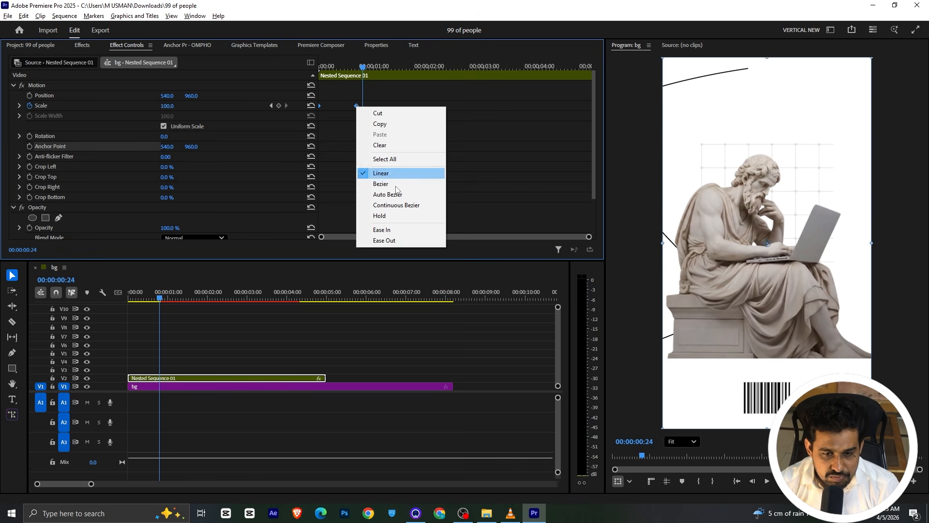
pyautogui.click(403, 230)
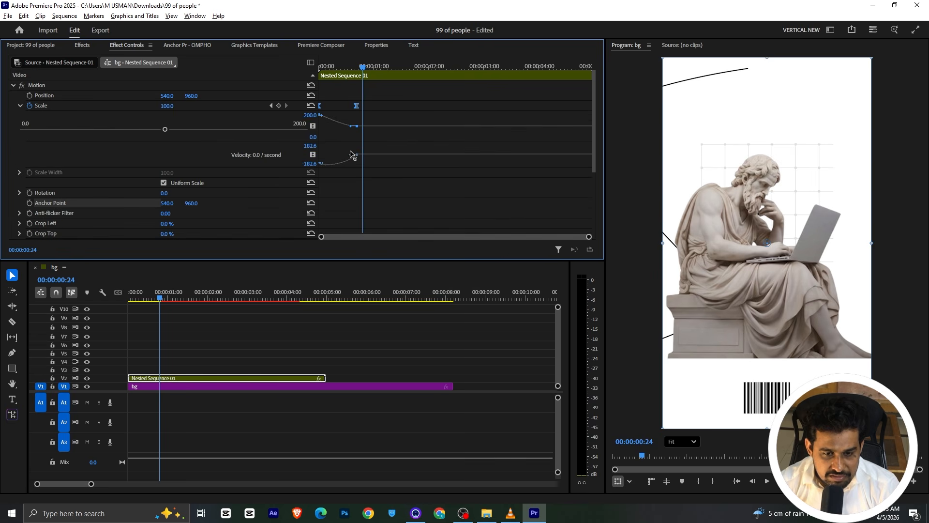
pyautogui.moveTo(348, 69); pyautogui.dragTo(251, 71)
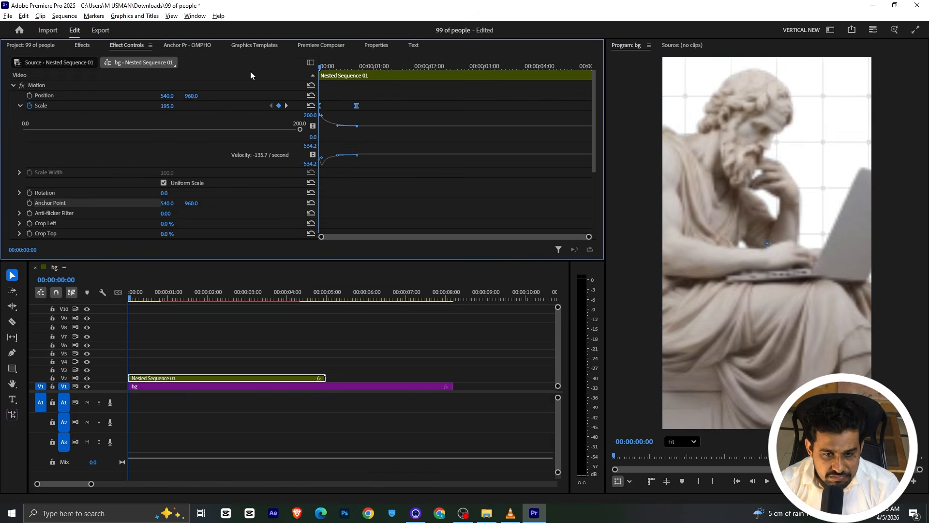
pyautogui.press('space')
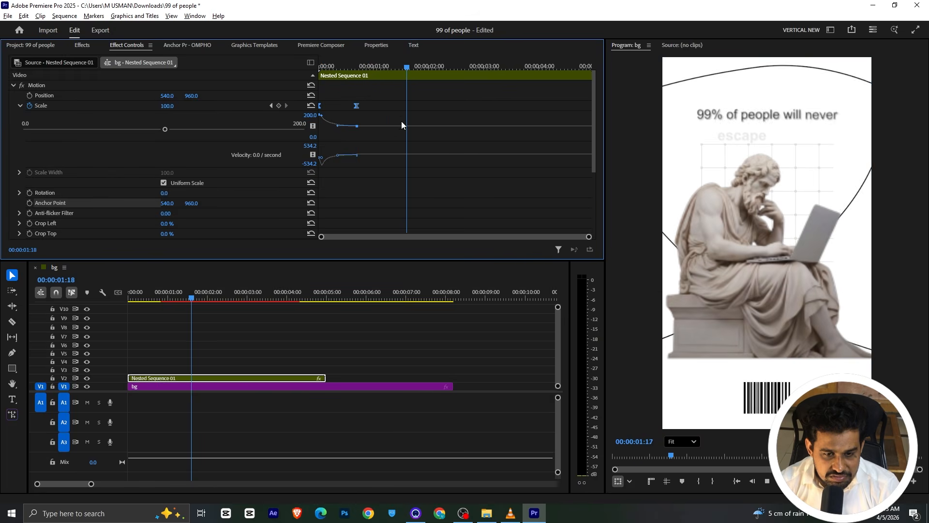
pyautogui.press('space')
# - Try reshaping the velocity curve of the nested sequence's Scale animation, and undo the curve changes
pyautogui.moveTo(344, 161); pyautogui.dragTo(347, 151)
pyautogui.press('Home')
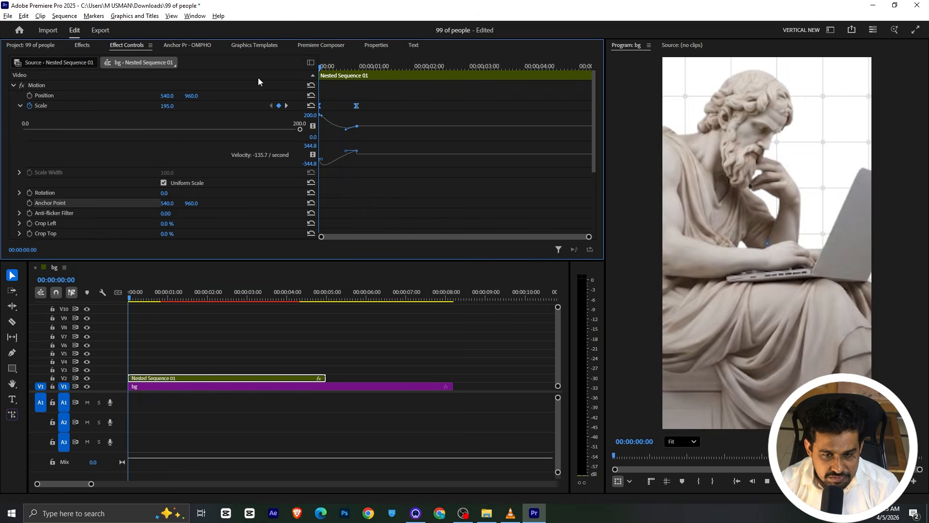
pyautogui.press('space')
pyautogui.press('space')
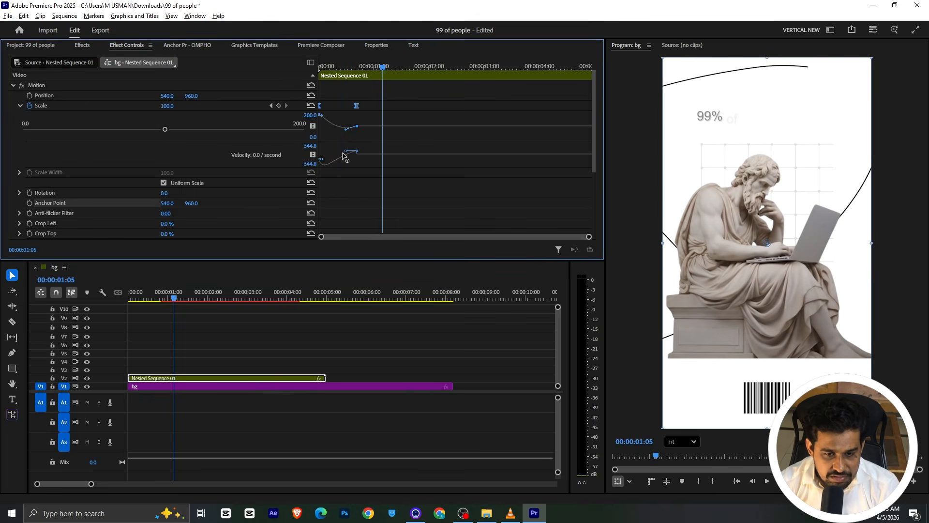
pyautogui.hotkey('ctrl', 'z')
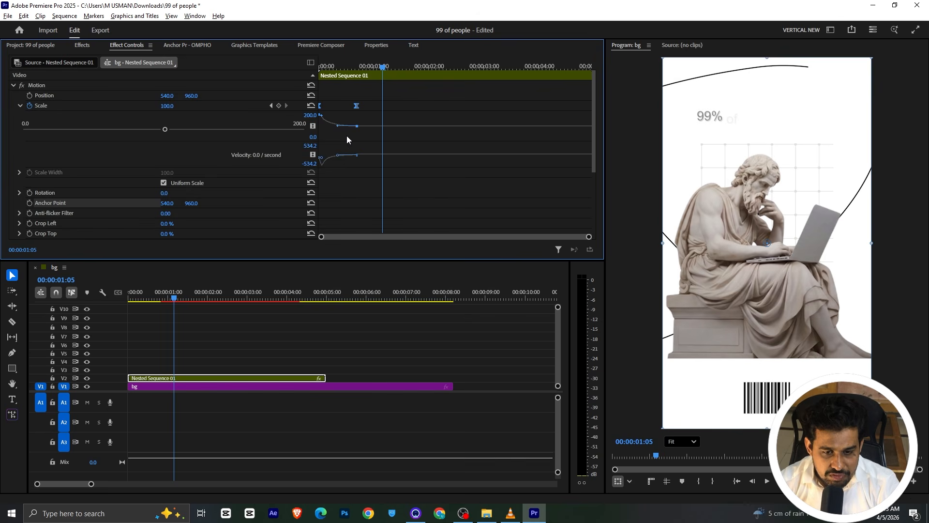
pyautogui.moveTo(344, 67); pyautogui.dragTo(266, 82)
pyautogui.press('space')
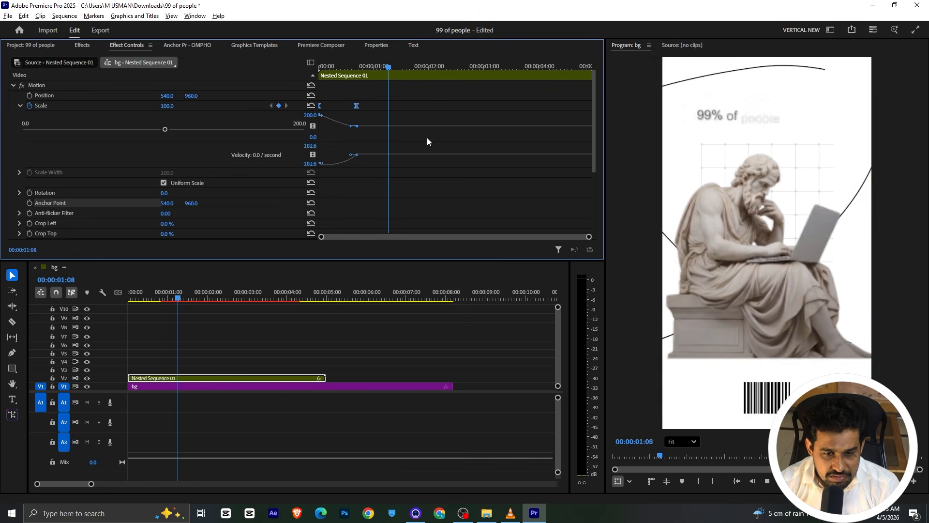
pyautogui.press('space')
# - Move the nested sequence's ending Scale keyframe to just past one second, lengthen its ease handle slightly and preview the zoom
pyautogui.click(403, 144)
pyautogui.moveTo(357, 105); pyautogui.dragTo(387, 106)
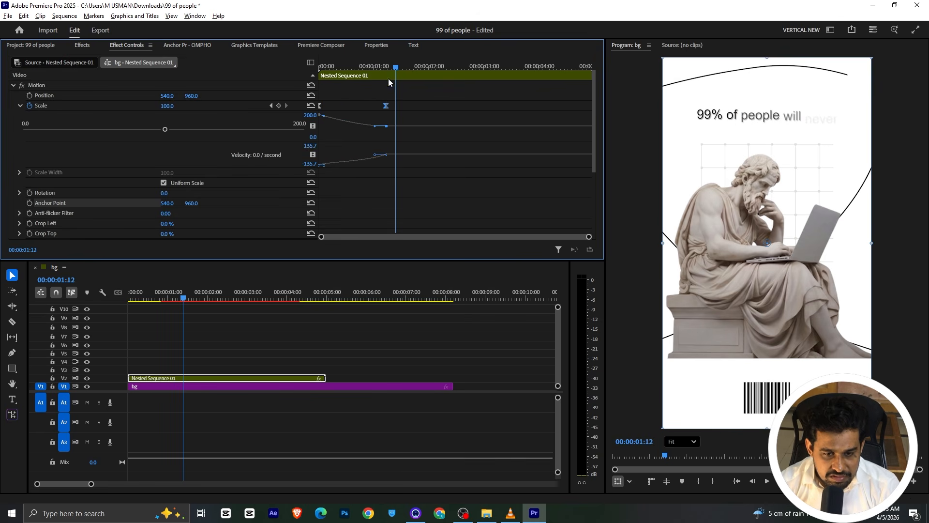
pyautogui.moveTo(386, 67); pyautogui.dragTo(301, 68)
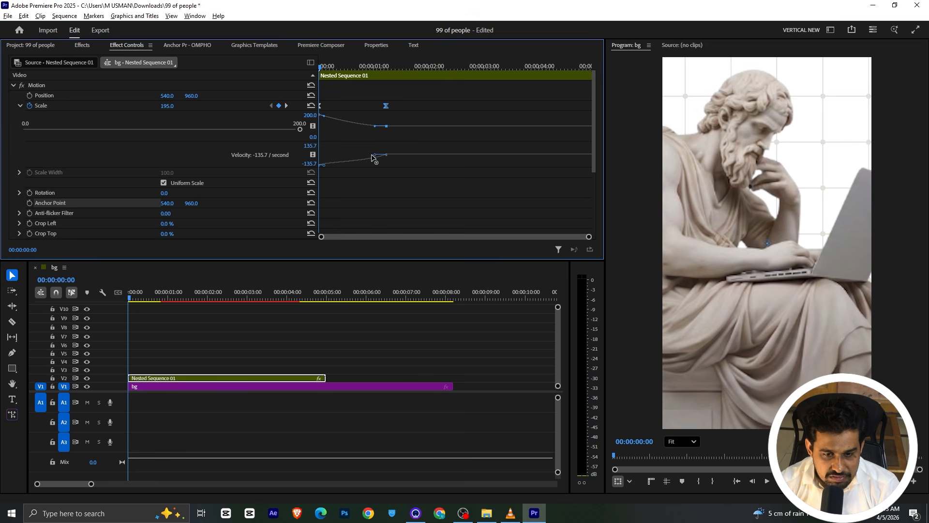
pyautogui.press('space')
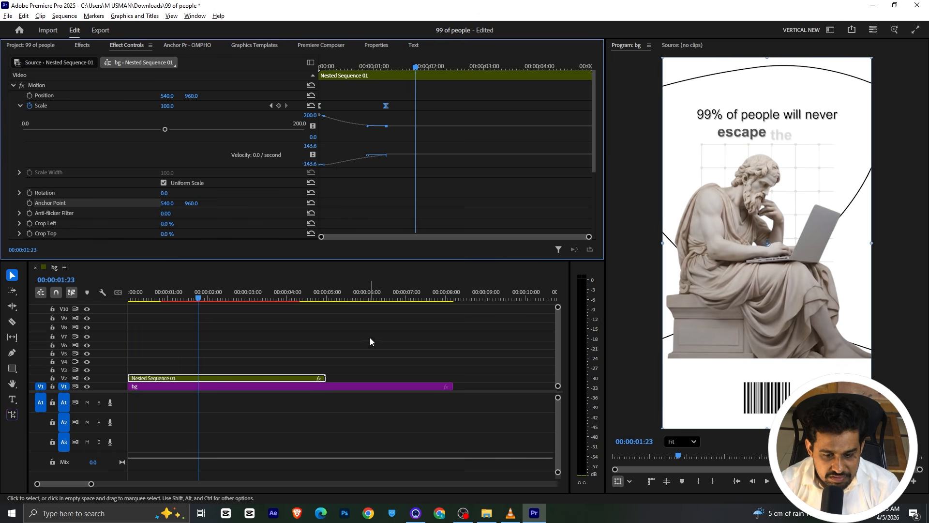
# - Switch to the reference video in VLC and examine the transition out of the statue scene and the caption scene that follows
pyautogui.click(511, 514)
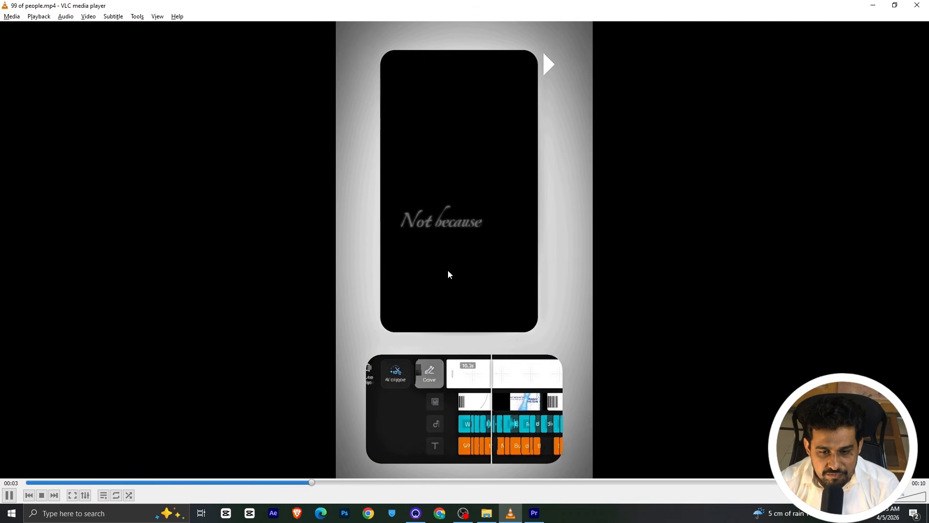
pyautogui.click(298, 482)
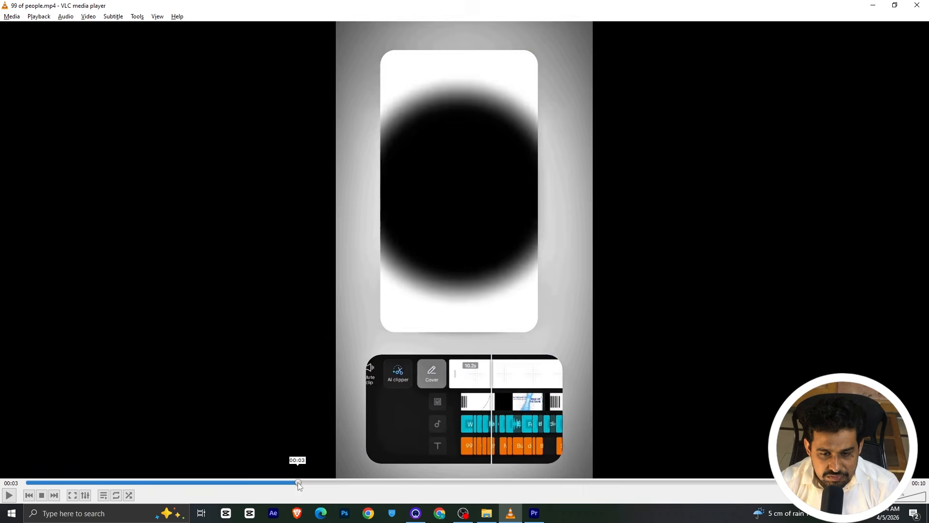
pyautogui.click(283, 482)
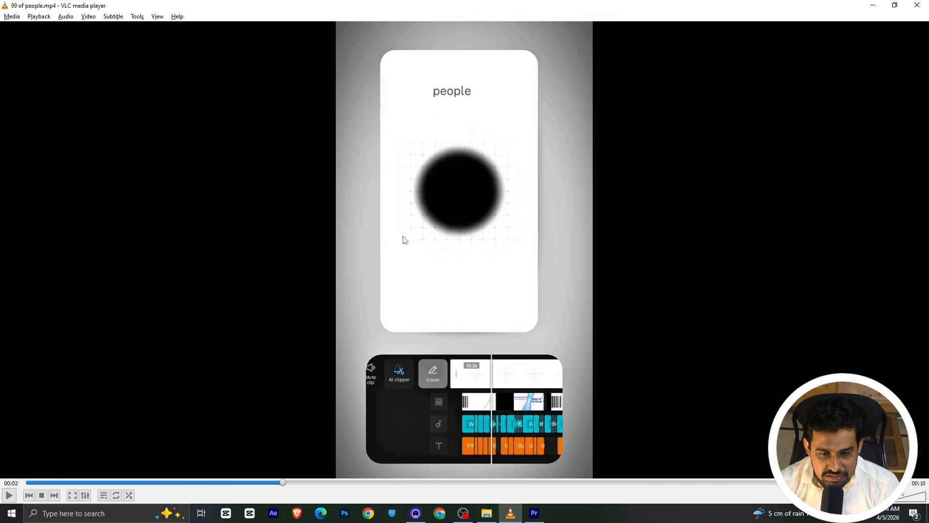
pyautogui.moveTo(293, 482); pyautogui.dragTo(417, 483)
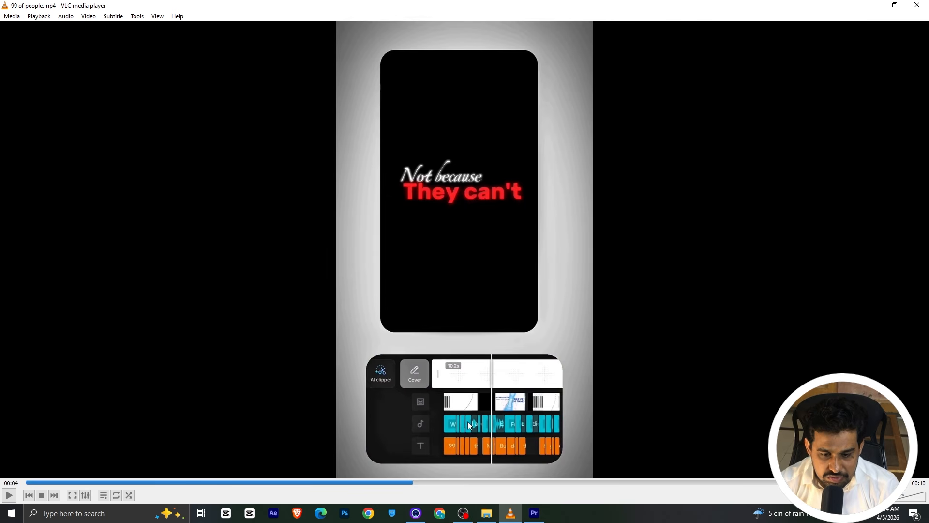
pyautogui.click(535, 513)
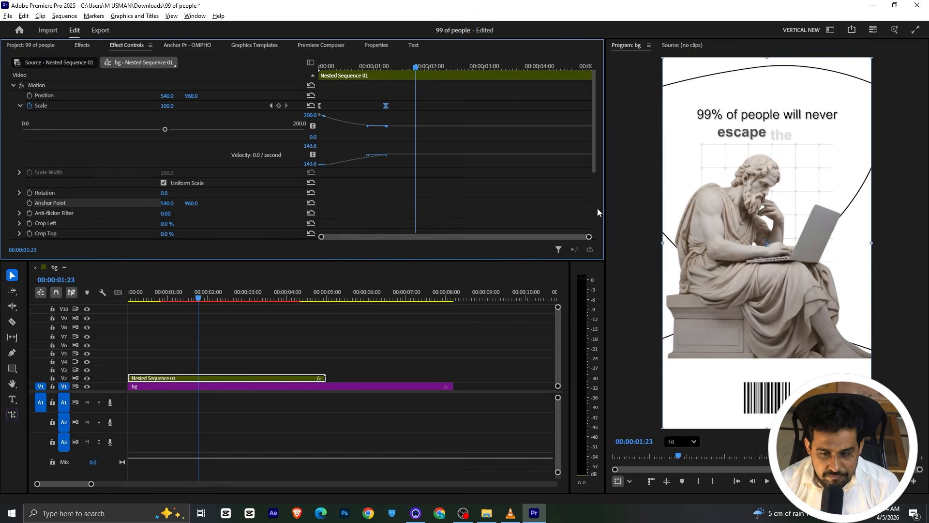
# - Draw a circle with the Ellipse tool over the middle of the statue at 00:00:02:15, on the track above the nested sequence
pyautogui.moveTo(201, 298); pyautogui.dragTo(227, 298)
pyautogui.click(235, 335)
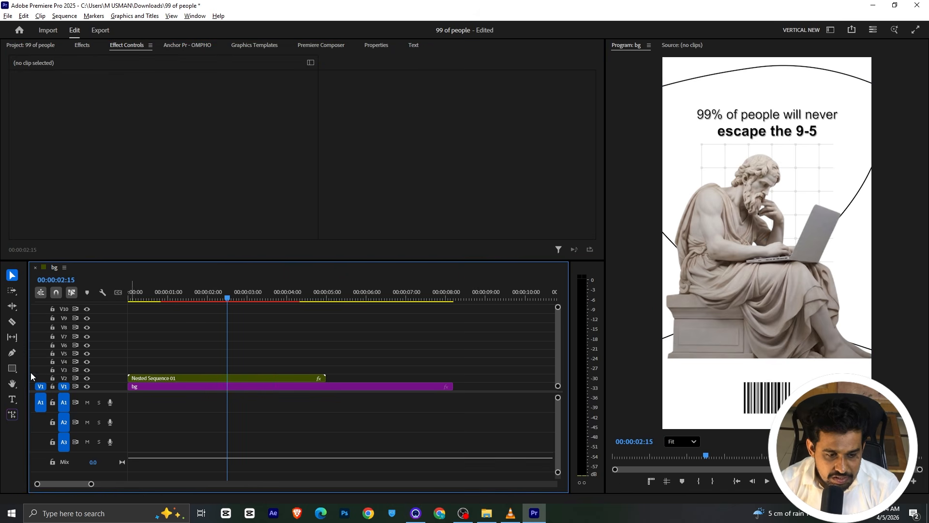
pyautogui.click(12, 369)
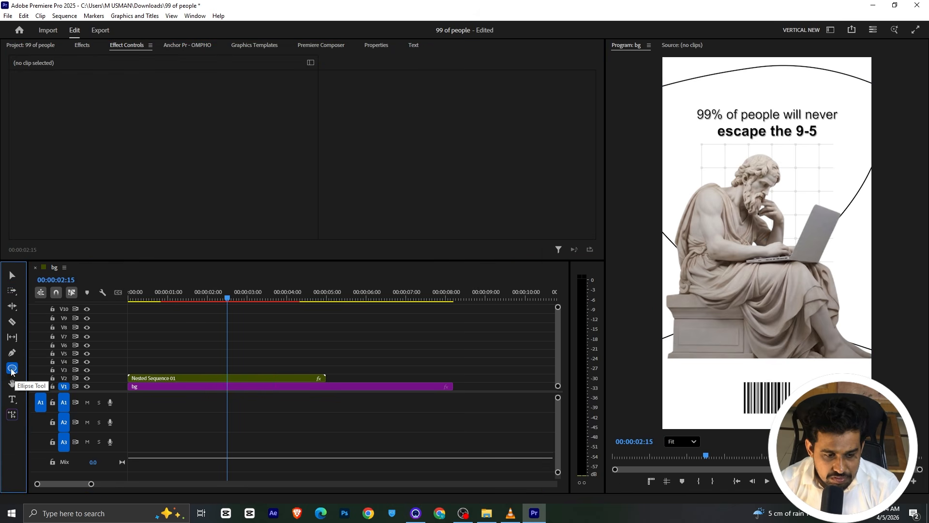
pyautogui.moveTo(695, 177); pyautogui.dragTo(816, 337)
# - Give the circle a solid black fill sampled from the stroke colour and turn off its stroke
pyautogui.click(377, 45)
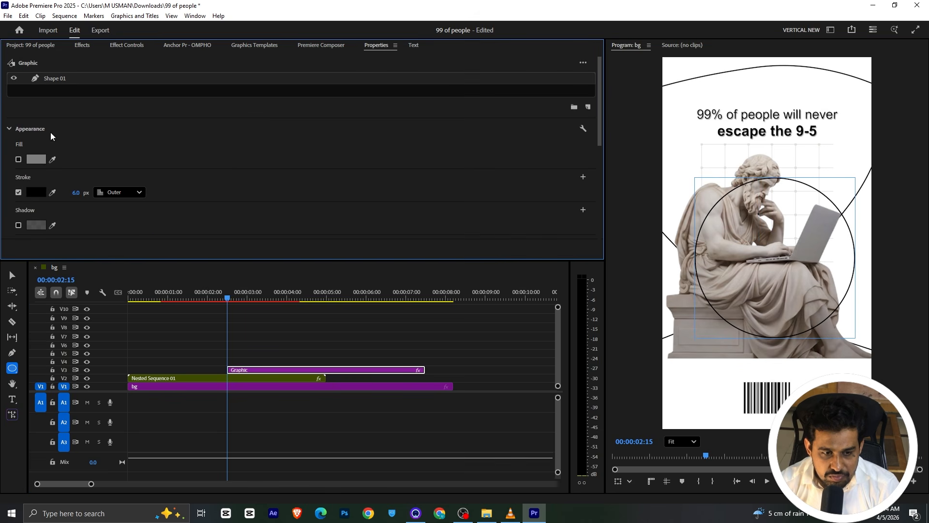
pyautogui.click(18, 160)
pyautogui.click(19, 193)
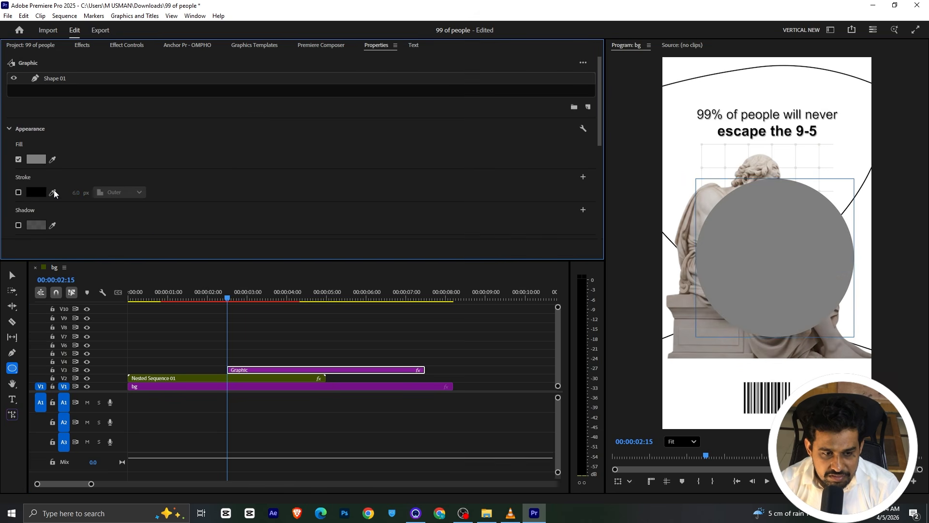
pyautogui.click(54, 159)
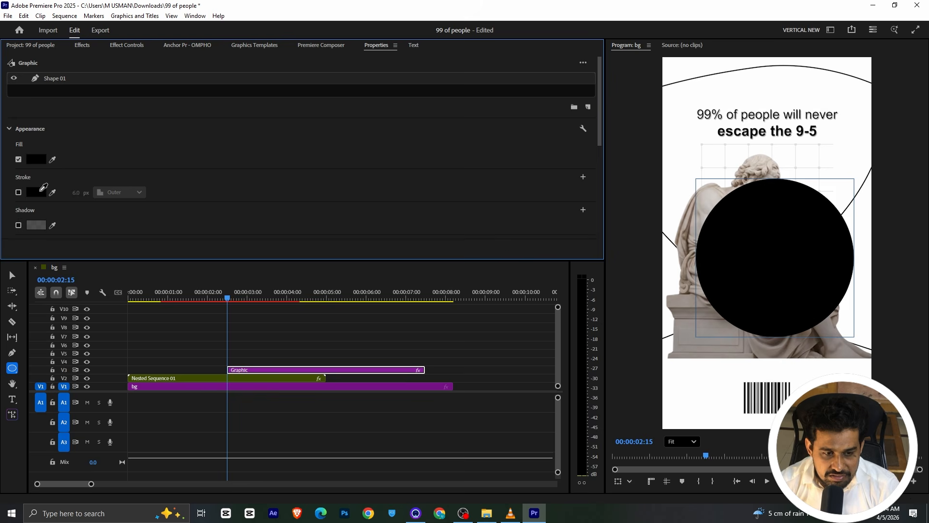
# - Move the circle graphic's anchor point to about the circle's centre, at 577.5, 1052.5
pyautogui.click(128, 47)
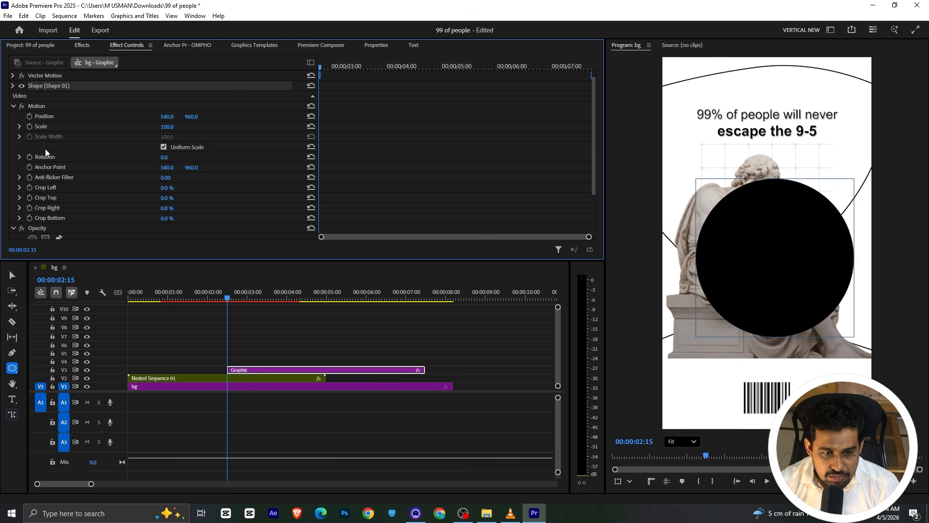
pyautogui.click(61, 168)
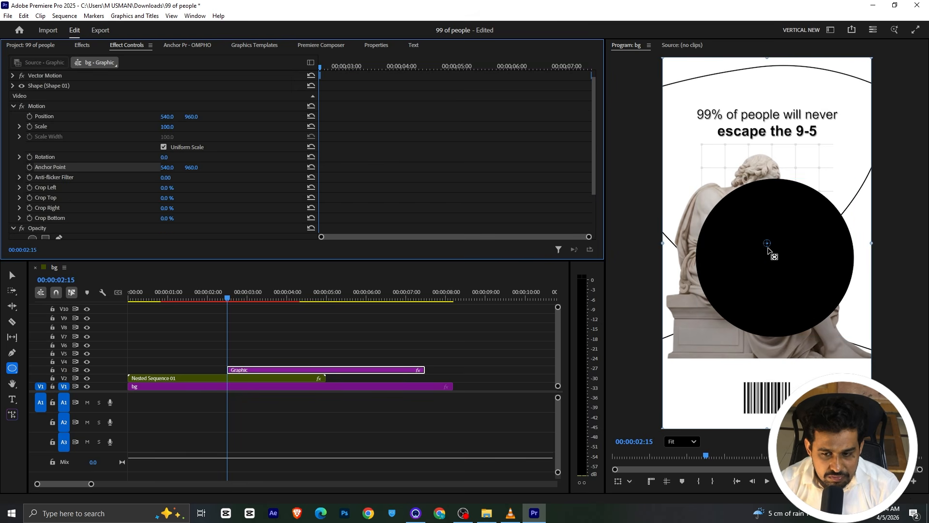
pyautogui.moveTo(768, 248); pyautogui.dragTo(773, 264)
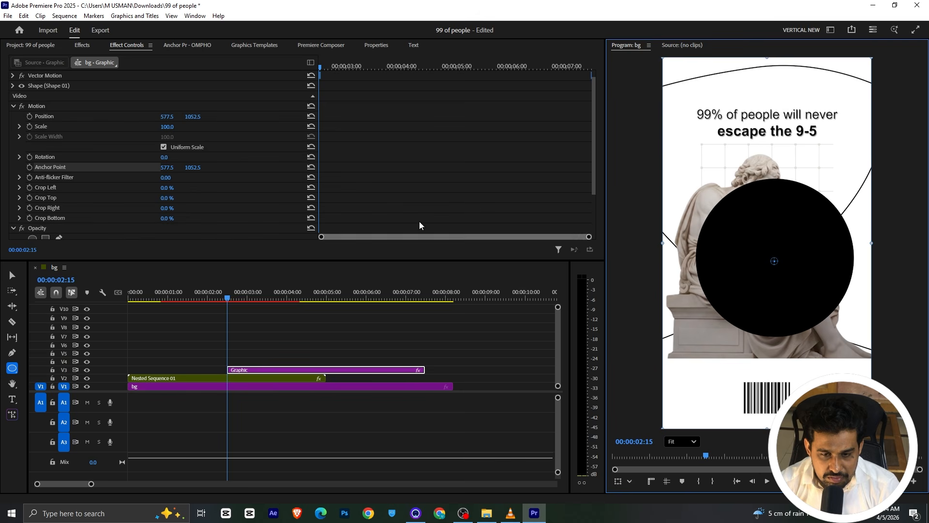
# - Animate the circle's Scale from 0 at 00:00:02:15 to 429 at 00:00:03:07 and preview the transition
pyautogui.click(30, 126)
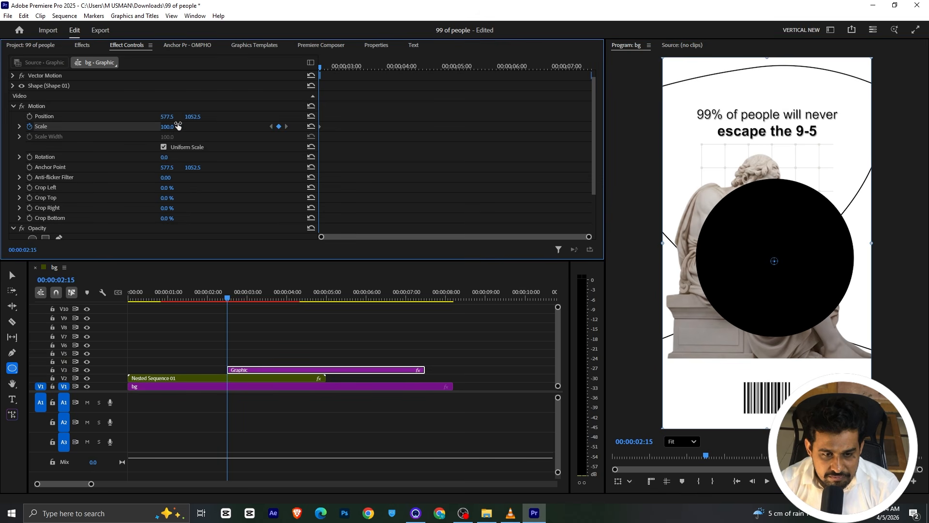
pyautogui.moveTo(174, 128); pyautogui.dragTo(150, 124)
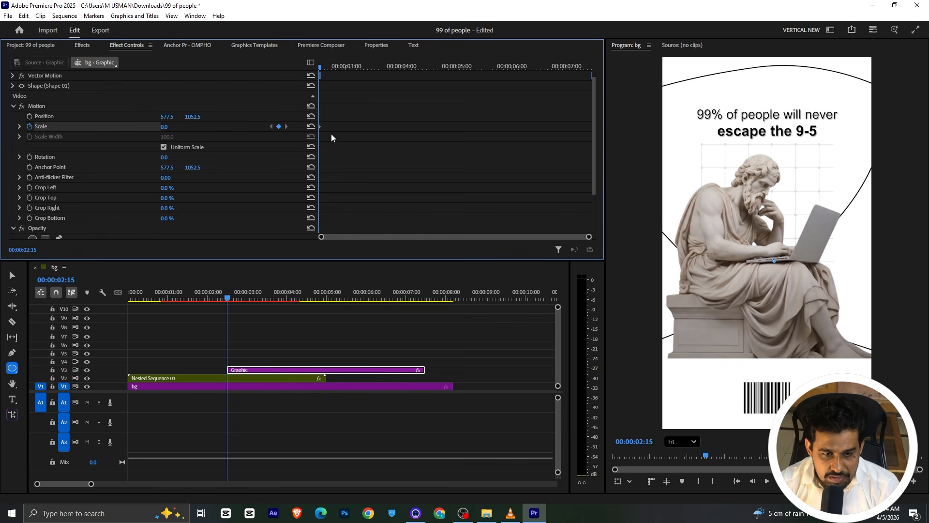
pyautogui.moveTo(329, 65); pyautogui.dragTo(359, 67)
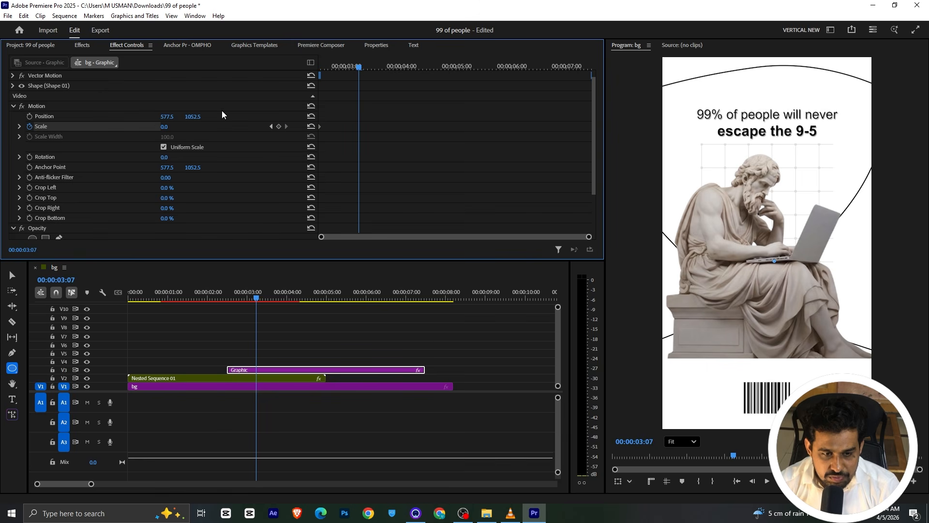
pyautogui.moveTo(168, 126); pyautogui.dragTo(326, 127)
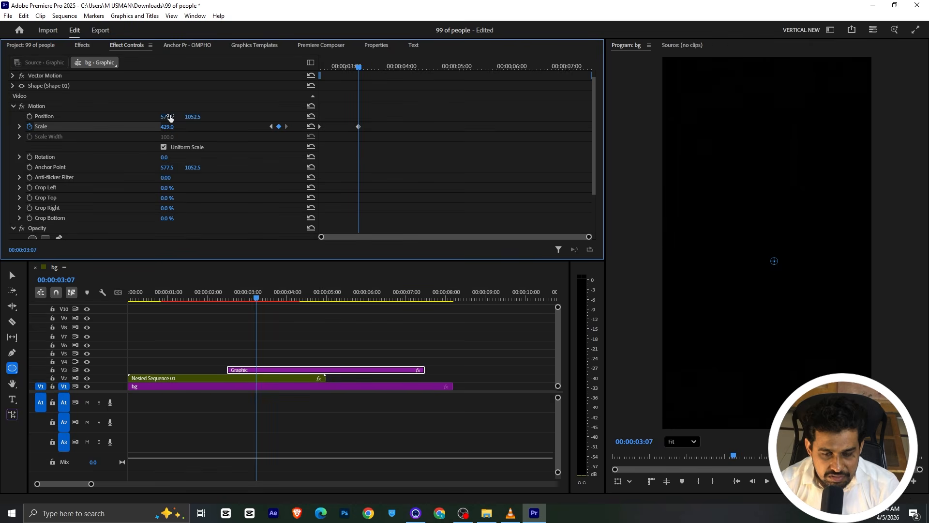
pyautogui.moveTo(346, 70); pyautogui.dragTo(298, 72)
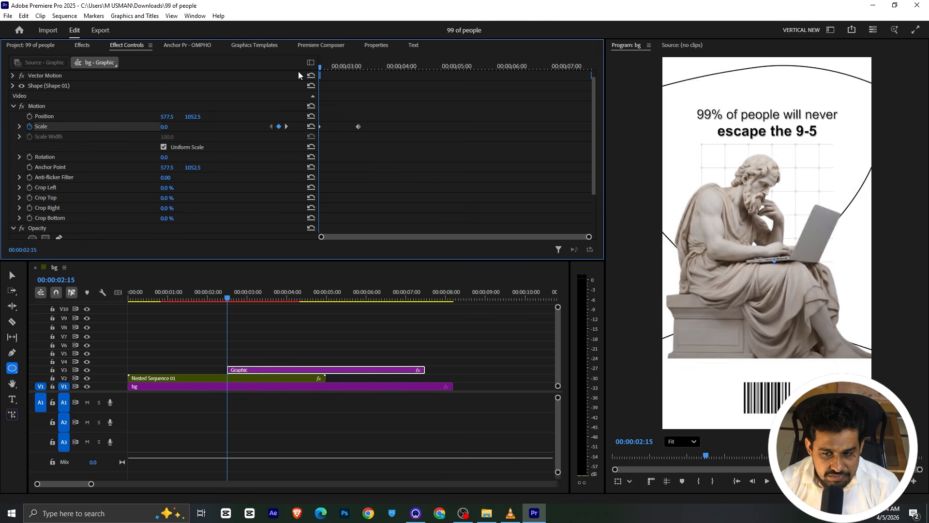
pyautogui.press('space')
pyautogui.moveTo(359, 71); pyautogui.dragTo(304, 74)
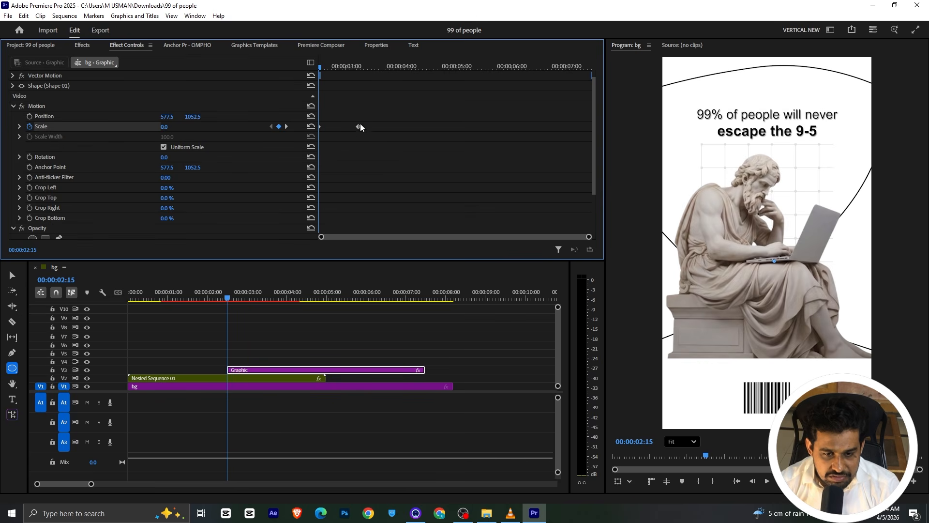
# - Move the circle's last Scale keyframe slightly later in time and apply Ease In to it
pyautogui.moveTo(369, 127); pyautogui.dragTo(369, 127)
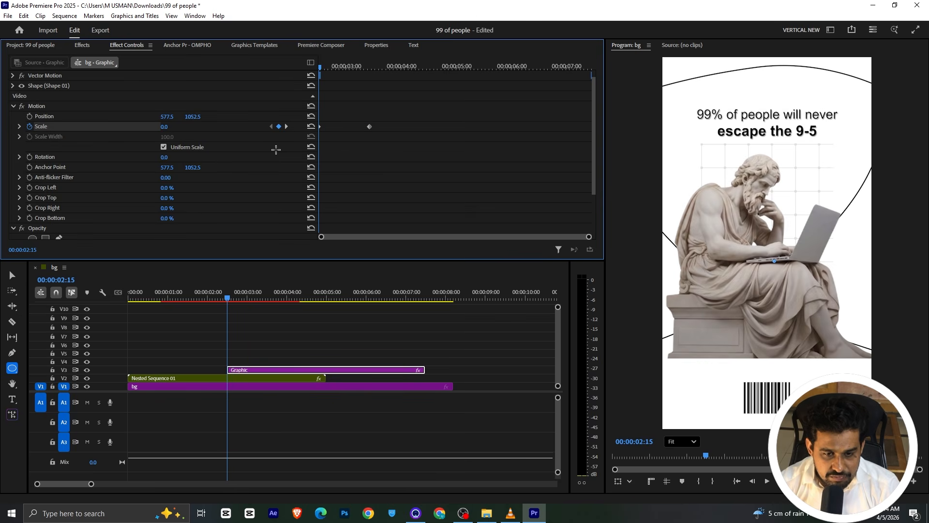
pyautogui.rightClick(368, 127)
pyautogui.click(387, 250)
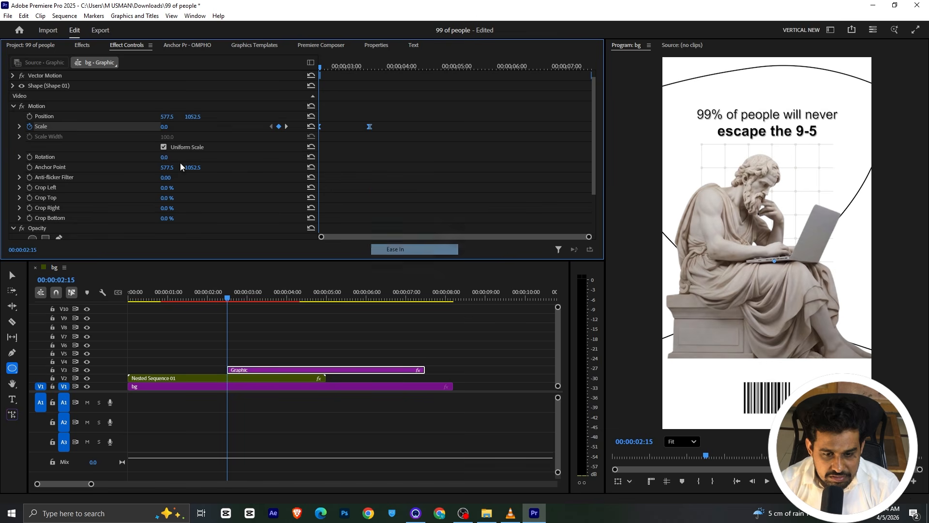
# - Lower the velocity at the circle's first Scale keyframe in the Scale graph and preview the transition
pyautogui.click(20, 128)
pyautogui.moveTo(322, 167); pyautogui.dragTo(321, 177)
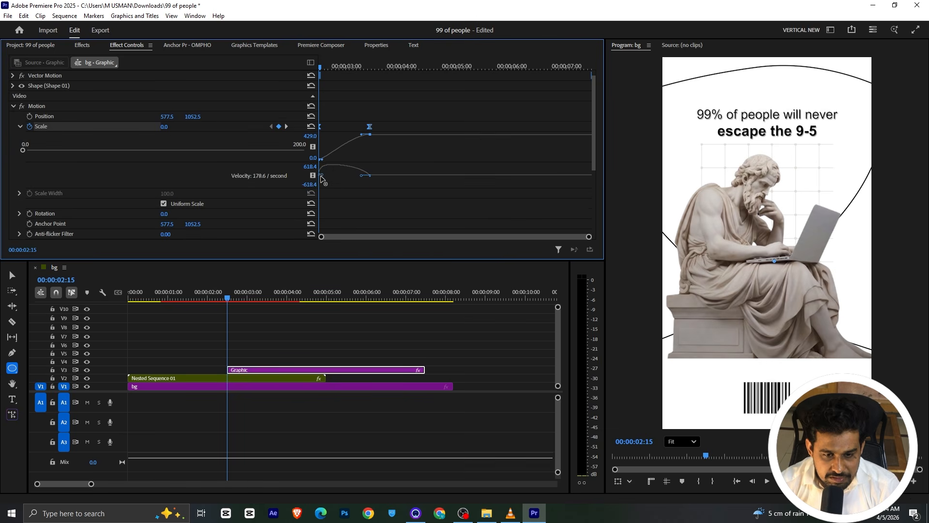
pyautogui.moveTo(347, 64); pyautogui.dragTo(251, 81)
pyautogui.press('space')
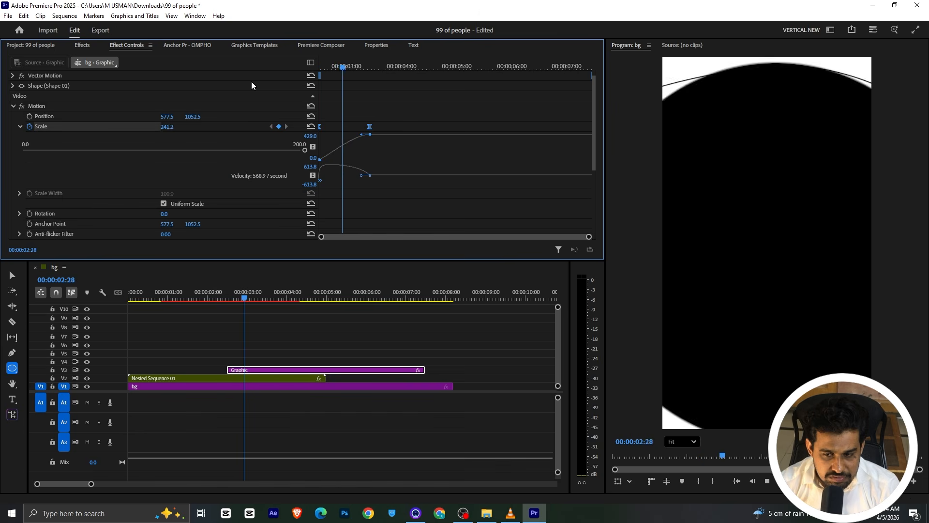
pyautogui.press('space')
pyautogui.moveTo(339, 67); pyautogui.dragTo(249, 80)
pyautogui.press('space')
pyautogui.press('space')
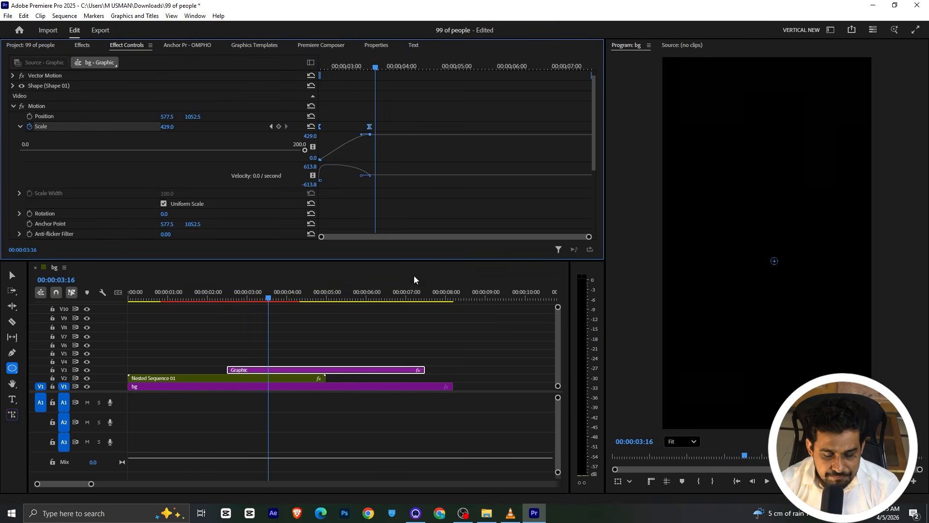
# - Check the "Not because They can't" section of the reference video in VLC, then return to Premiere Pro
pyautogui.click(345, 330)
pyautogui.click(507, 512)
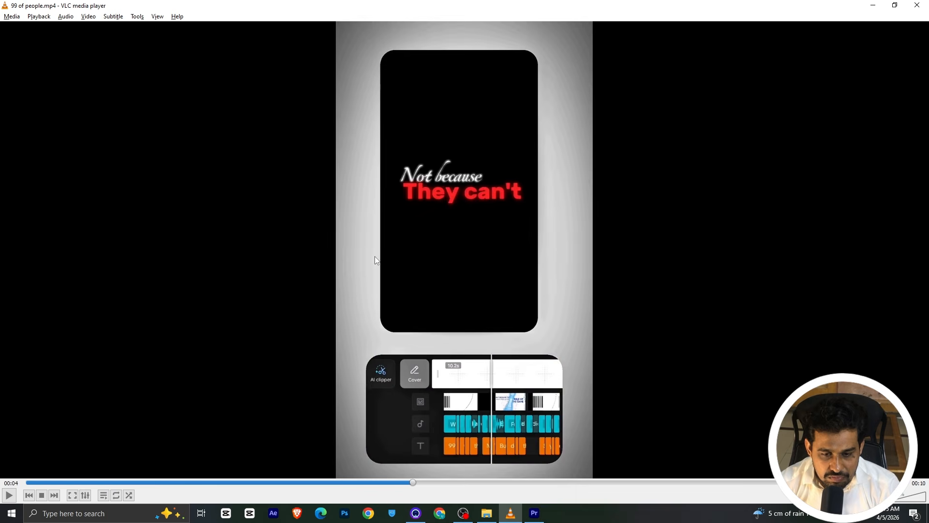
pyautogui.moveTo(408, 482); pyautogui.dragTo(330, 481)
pyautogui.press('space')
pyautogui.click(534, 512)
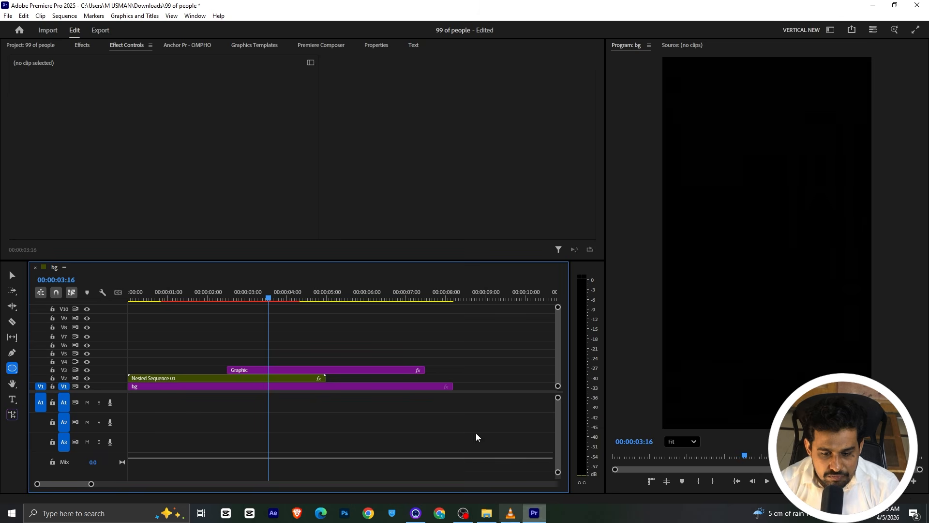
# - Add the Left variant of the Starter Pack's Position Characters text preset at 00:00:03:16 on the track above the circle graphic
pyautogui.click(319, 48)
pyautogui.click(14, 111)
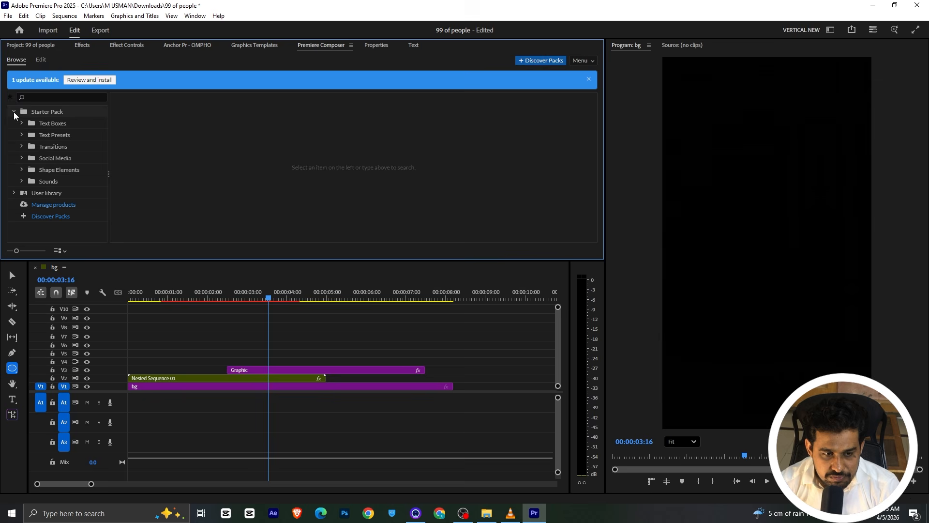
pyautogui.click(71, 135)
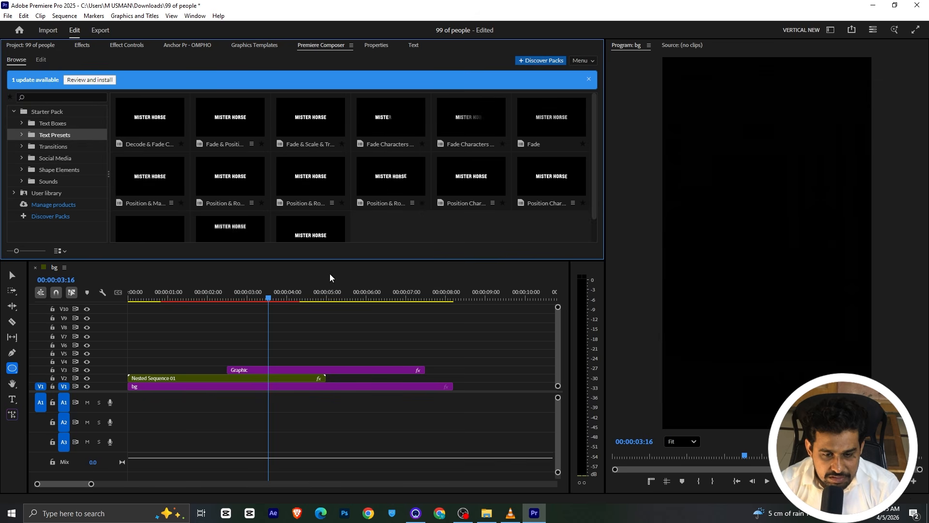
pyautogui.moveTo(334, 261); pyautogui.dragTo(334, 271)
pyautogui.click(391, 122)
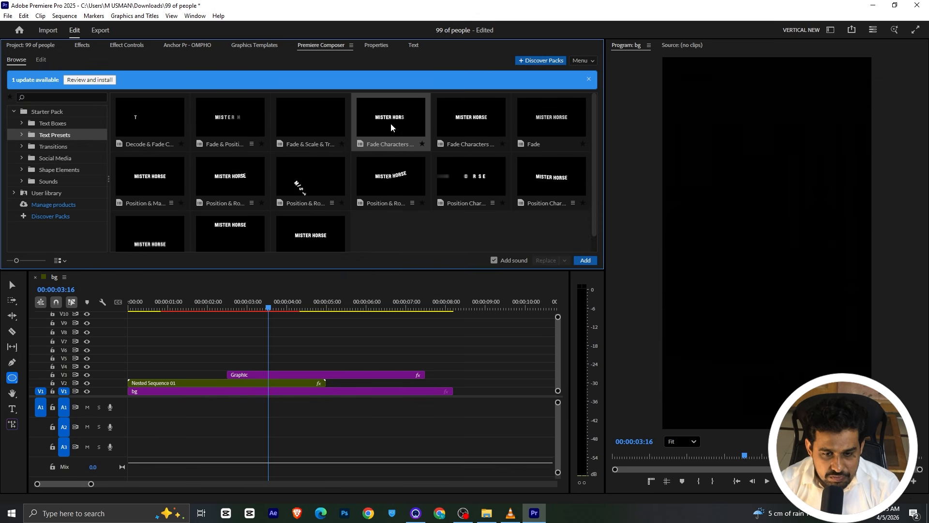
pyautogui.click(492, 202)
pyautogui.moveTo(453, 219); pyautogui.dragTo(269, 366)
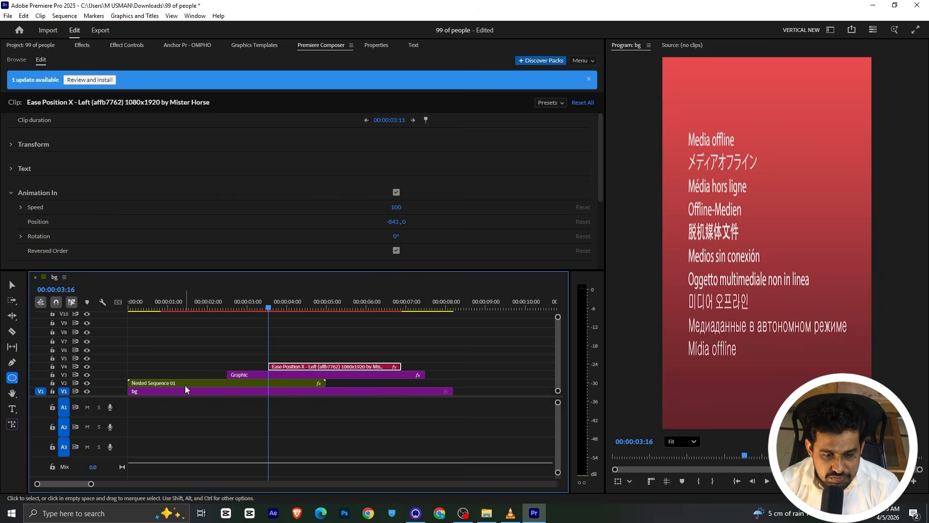
# - Copy the "99% of people will never" title from Nested Sequence 01 into bg at 00:00:03:05, on V4 beneath the preset text clip on V5
pyautogui.click(184, 386)
pyautogui.doubleClick(186, 385)
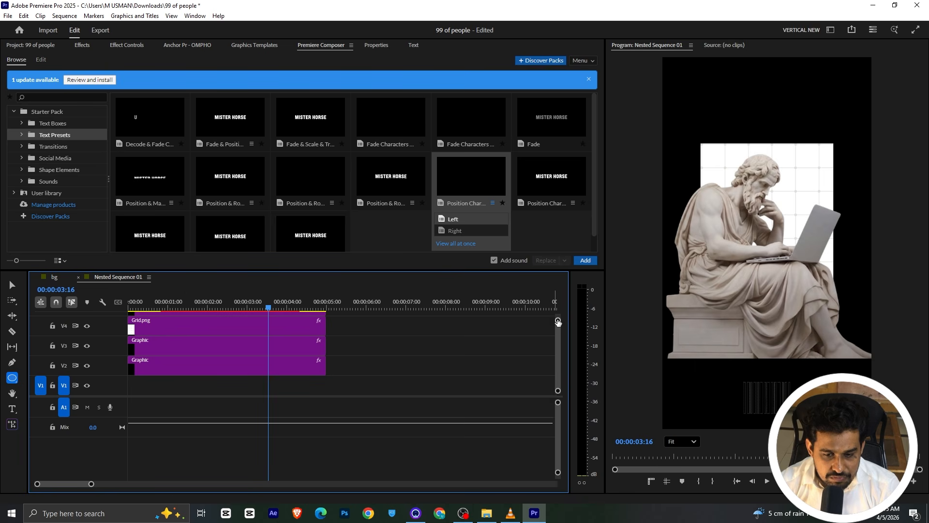
pyautogui.click(201, 332)
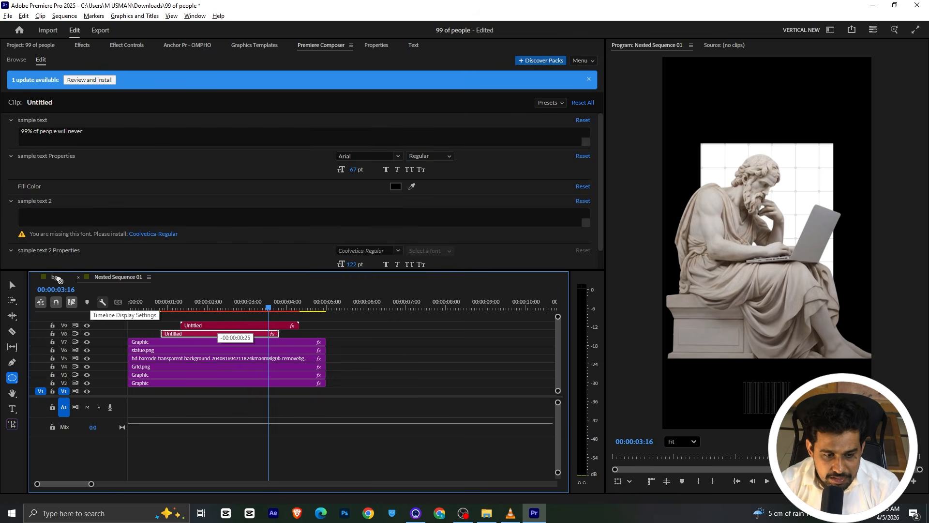
pyautogui.click(56, 277)
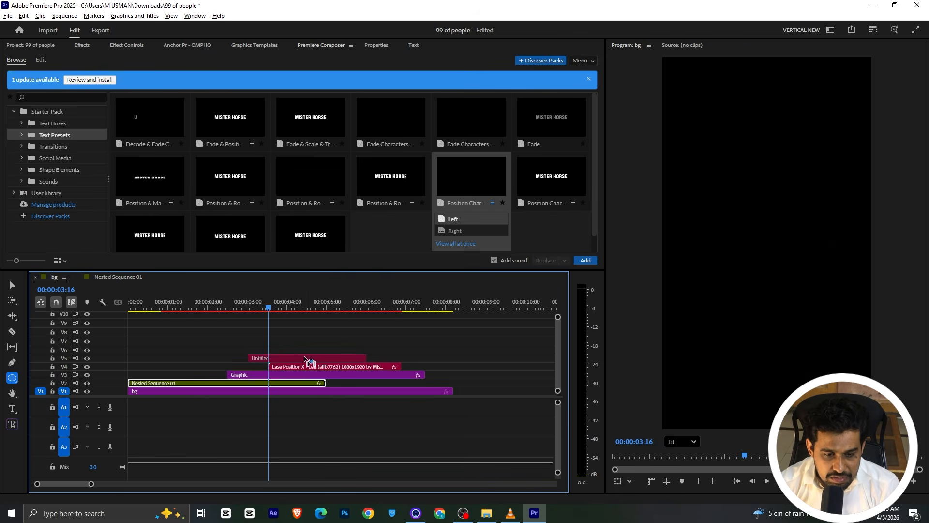
pyautogui.moveTo(247, 314); pyautogui.dragTo(253, 310)
pyautogui.moveTo(271, 358)
pyautogui.mouseDown()
pyautogui.moveTo(282, 350)
pyautogui.moveTo(287, 367)
pyautogui.mouseUp()
pyautogui.moveTo(288, 350); pyautogui.dragTo(289, 359)
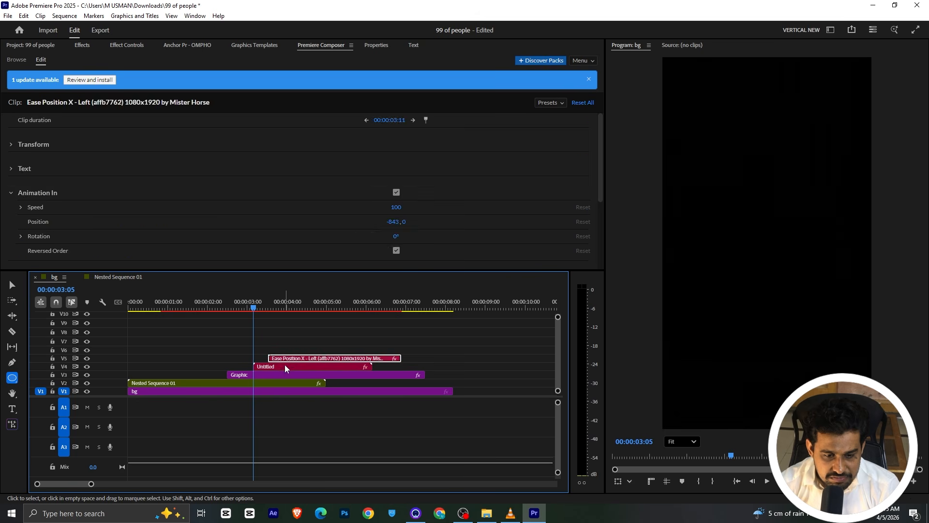
# - Check the wording in the reference video and replace the copied title's text with "not because"
pyautogui.click(285, 367)
pyautogui.click(377, 45)
pyautogui.hotkey('alt', 'Tab')
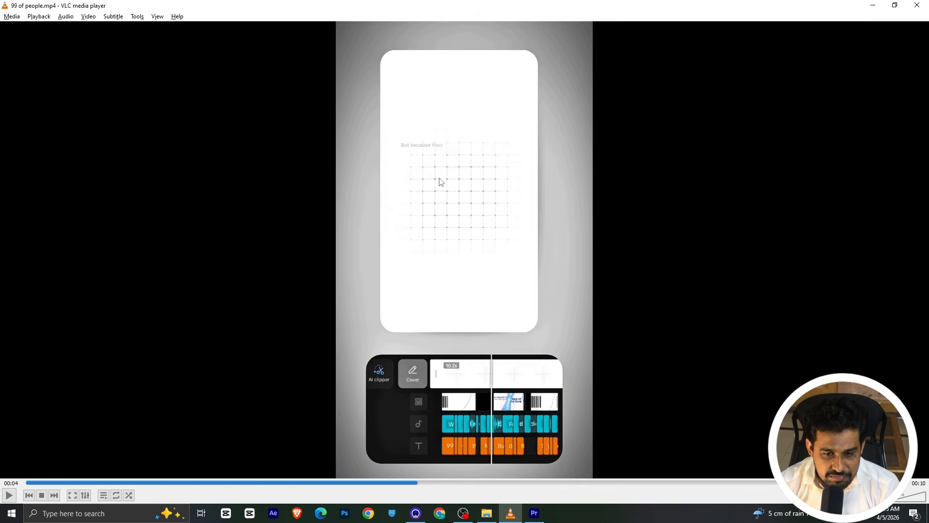
pyautogui.moveTo(323, 483); pyautogui.dragTo(391, 491)
pyautogui.hotkey('alt', 'Tab')
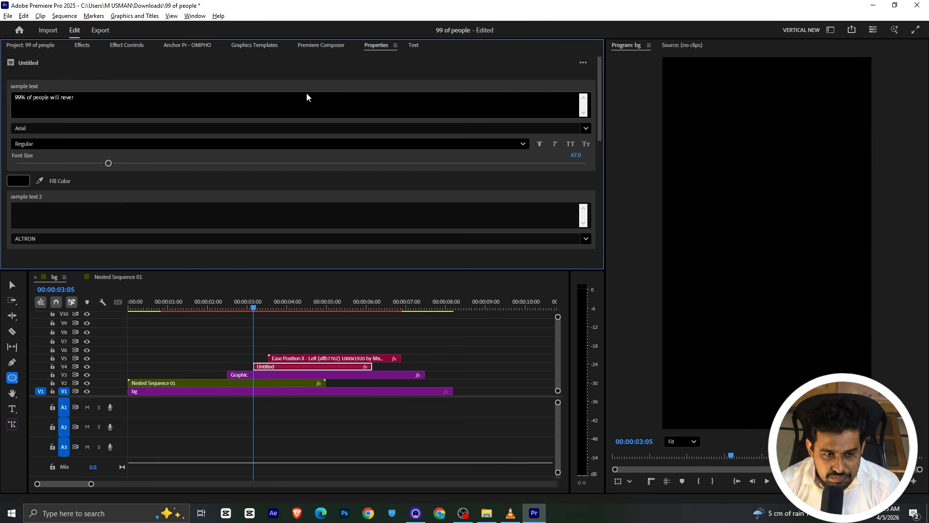
pyautogui.tripleClick(314, 103)
pyautogui.write('no')
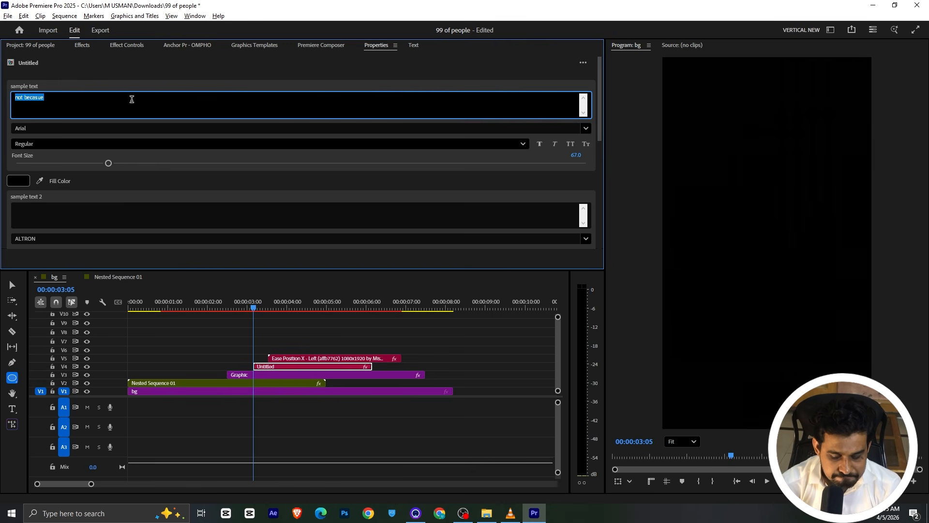
pyautogui.write('t because')
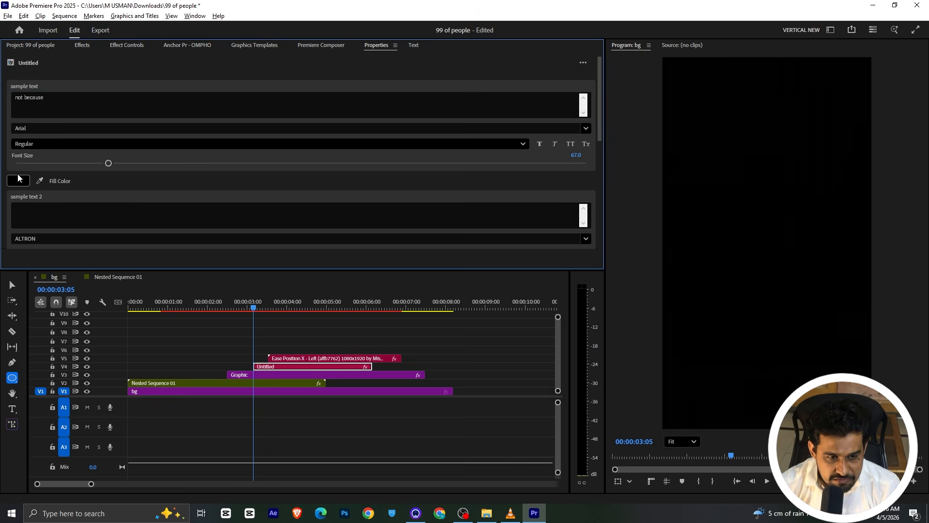
# - Set the "not because" title's fill colour to white, FFFFFF, and show the frame at 00:00:03:25
pyautogui.click(19, 180)
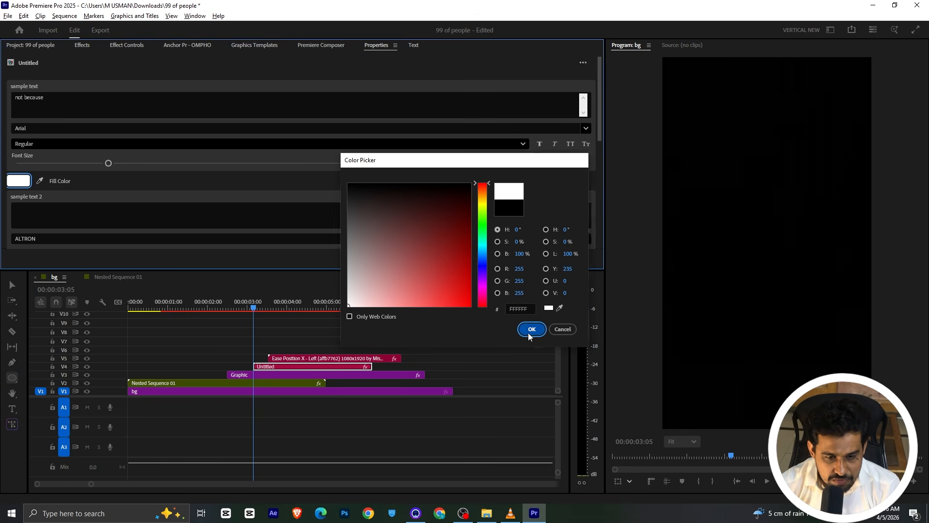
pyautogui.click(530, 330)
pyautogui.click(531, 329)
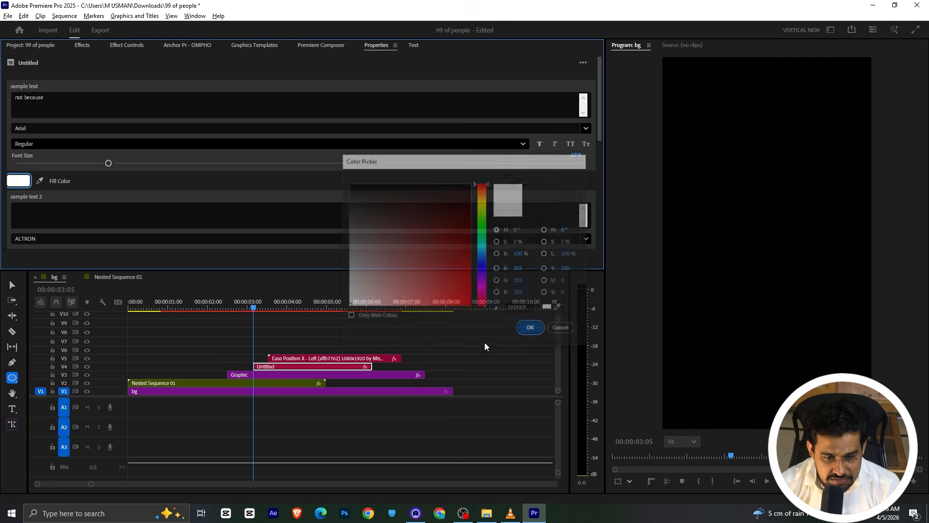
pyautogui.moveTo(254, 309); pyautogui.dragTo(280, 310)
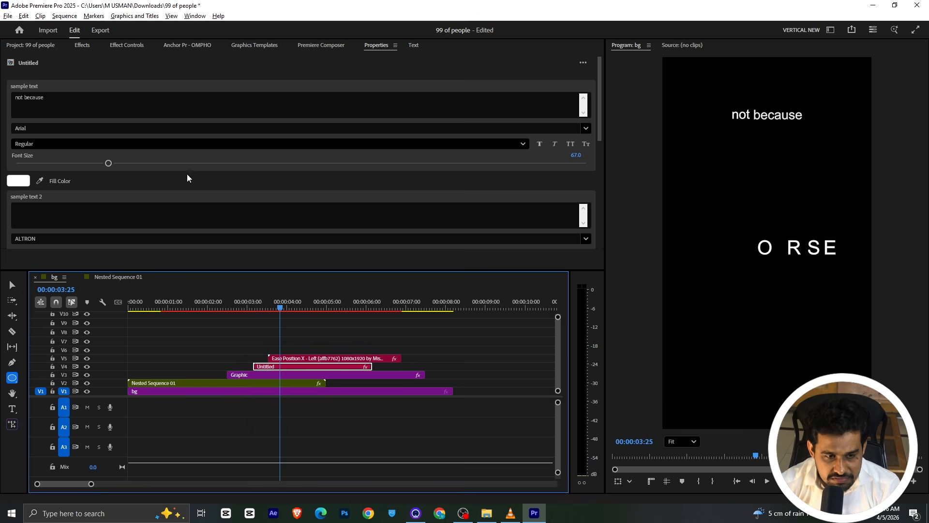
# - Compare the title with the reference, then apply the Italic style and faux italic and set its font size to 105.4
pyautogui.hotkey('alt', 'Tab')
pyautogui.hotkey('alt', 'Tab')
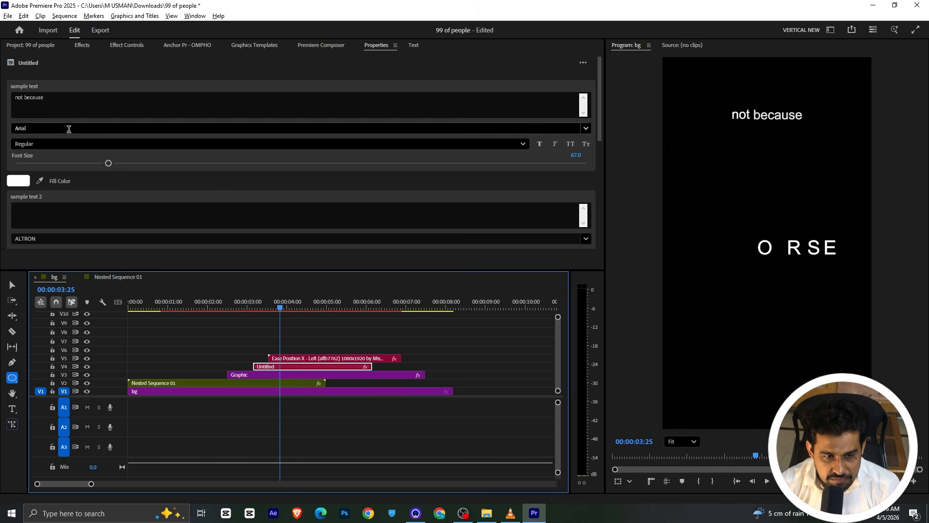
pyautogui.click(68, 128)
pyautogui.click(84, 129)
pyautogui.click(74, 145)
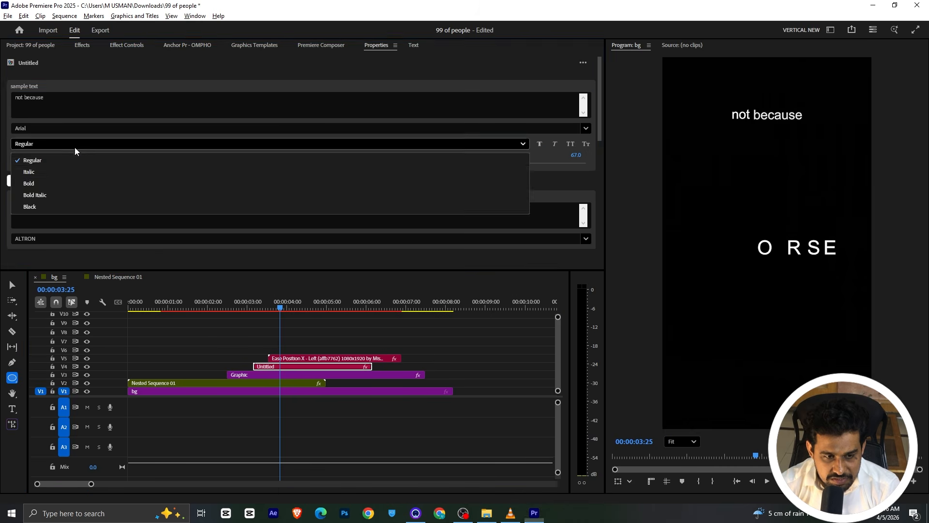
pyautogui.click(77, 171)
pyautogui.click(555, 143)
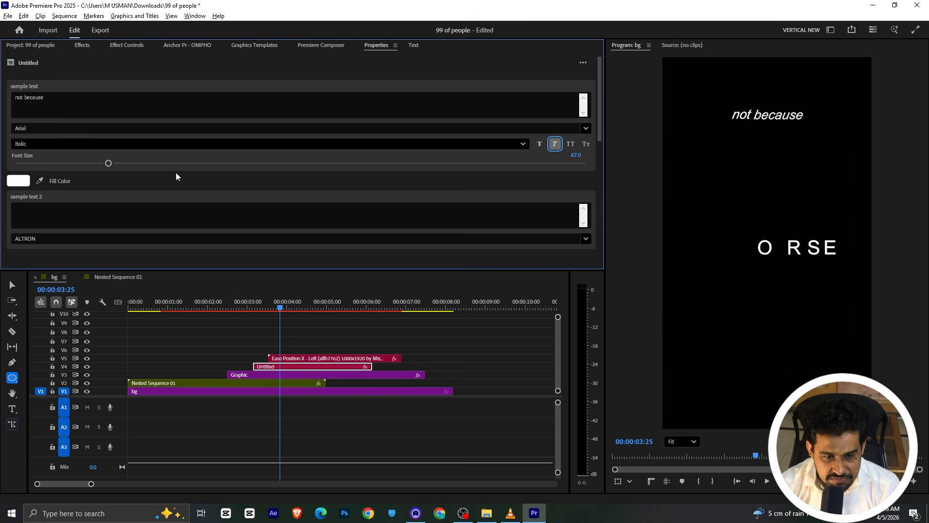
pyautogui.click(154, 163)
pyautogui.click(165, 166)
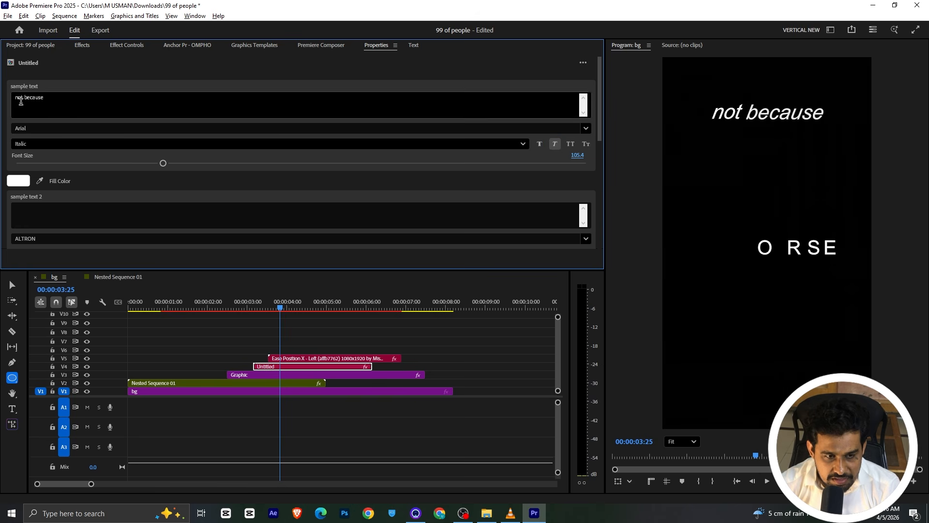
# - Try the Astronout font on the "not because" title at font size 400
pyautogui.click(12, 285)
pyautogui.click(42, 132)
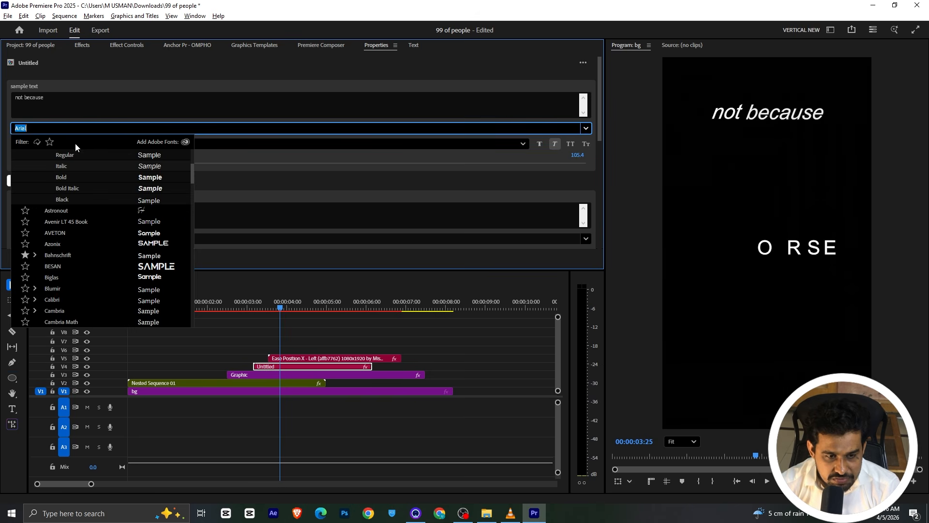
pyautogui.click(141, 214)
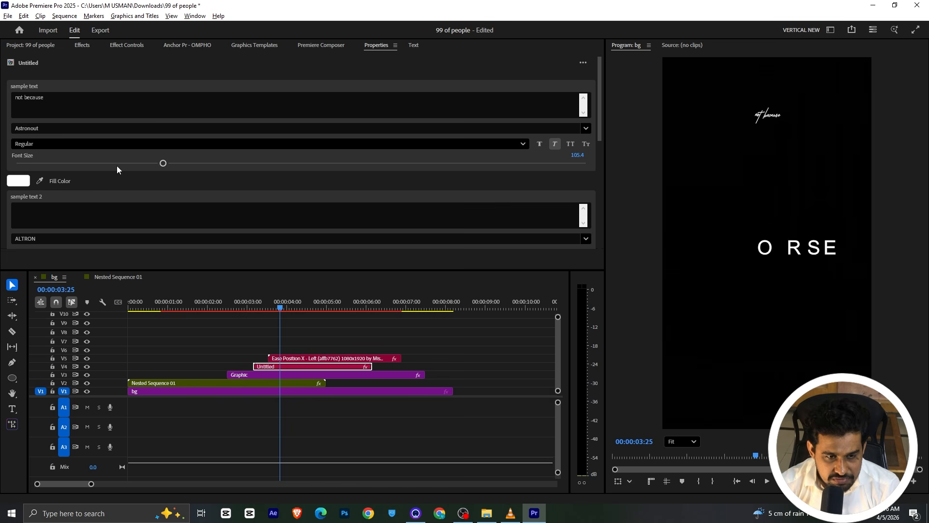
pyautogui.moveTo(163, 164); pyautogui.dragTo(608, 173)
# - Lower the "not because" title to position 540, 941 and set it in MV Boli at a size that fits the frame width
pyautogui.click(121, 45)
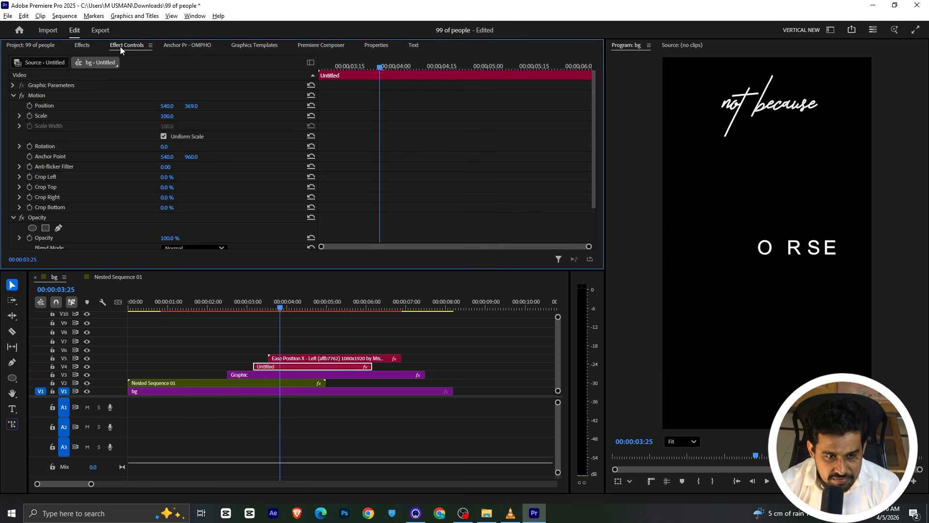
pyautogui.moveTo(191, 109); pyautogui.dragTo(239, 130)
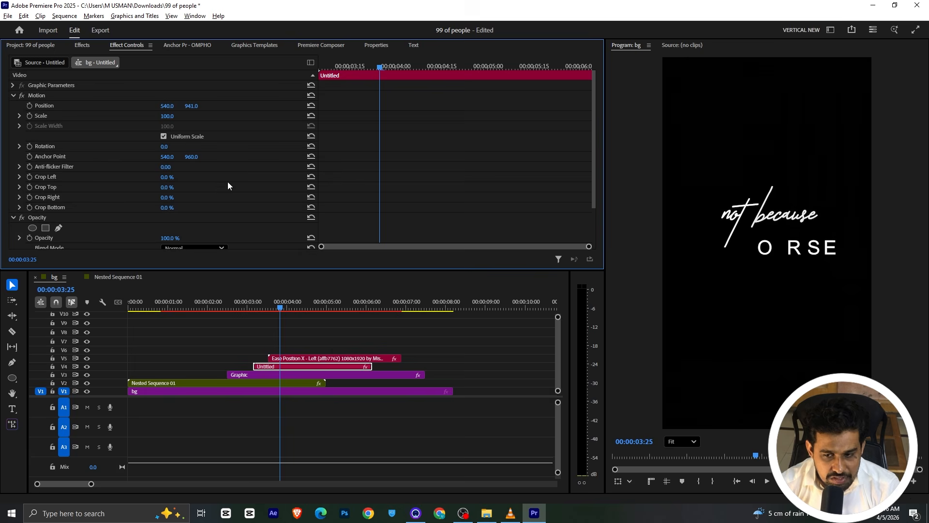
pyautogui.click(376, 45)
pyautogui.click(48, 128)
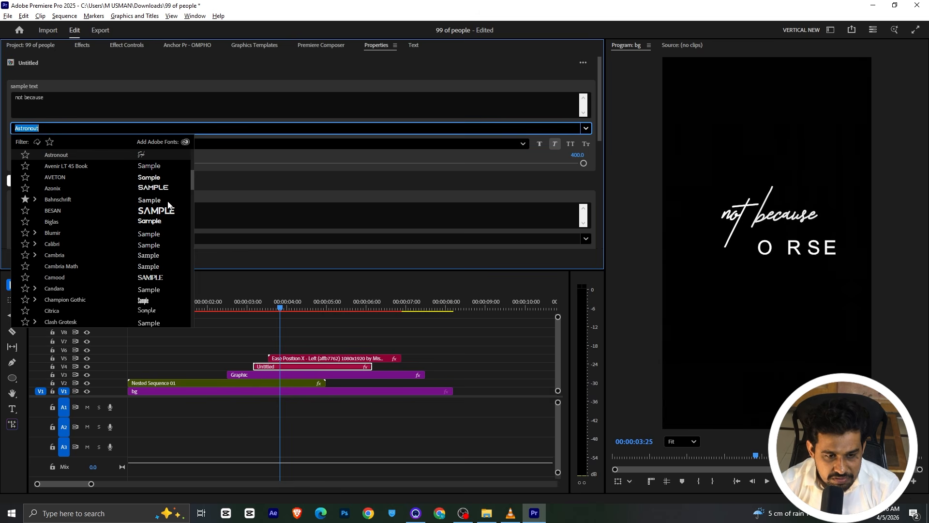
pyautogui.moveTo(192, 178); pyautogui.dragTo(189, 258)
pyautogui.click(145, 227)
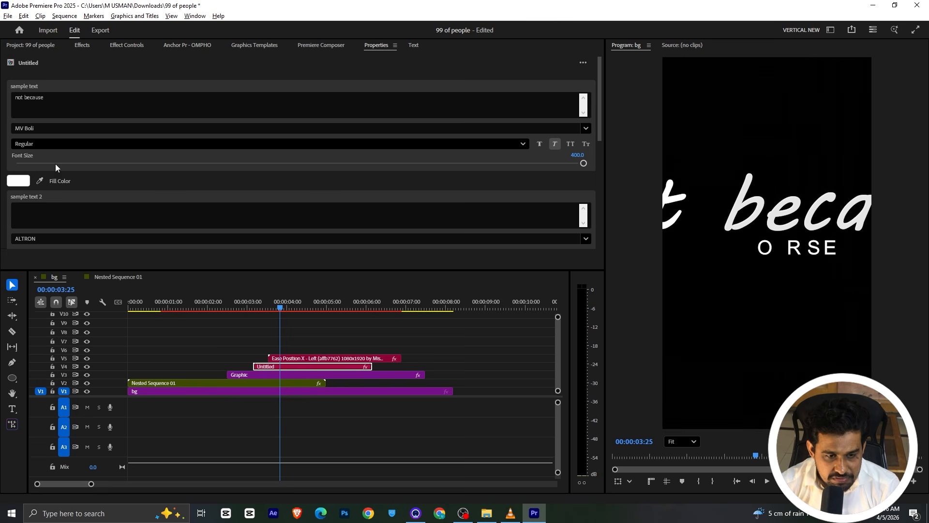
pyautogui.moveTo(55, 164); pyautogui.dragTo(200, 172)
# - Replace the text of the Ease Position X - Left title with "They can't", matching the wording in the reference video
pyautogui.click(293, 358)
pyautogui.moveTo(280, 307); pyautogui.dragTo(315, 307)
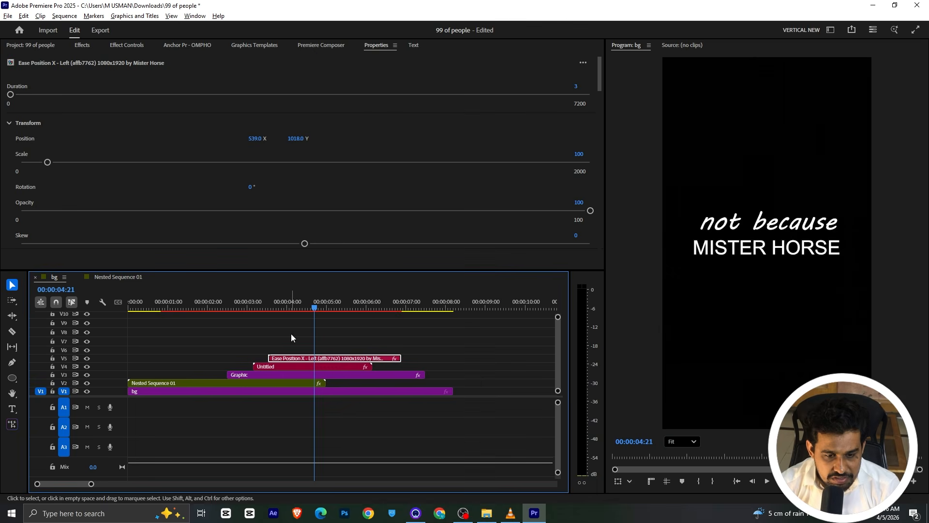
pyautogui.scroll(-5, 340, 72)
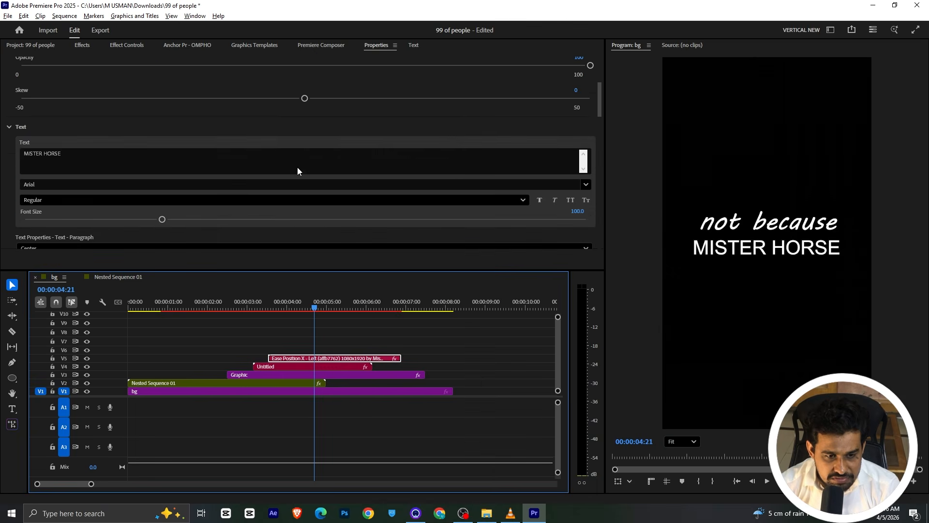
pyautogui.click(85, 162)
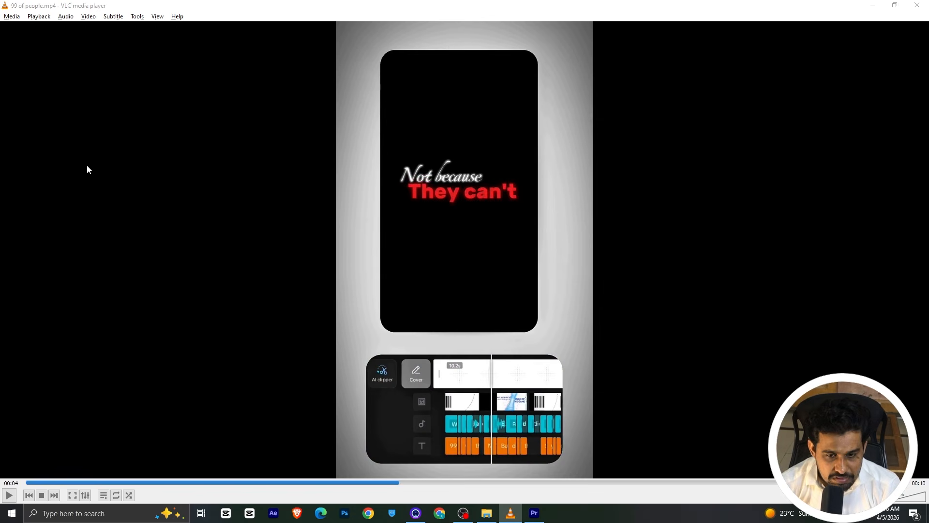
pyautogui.write("they can't")
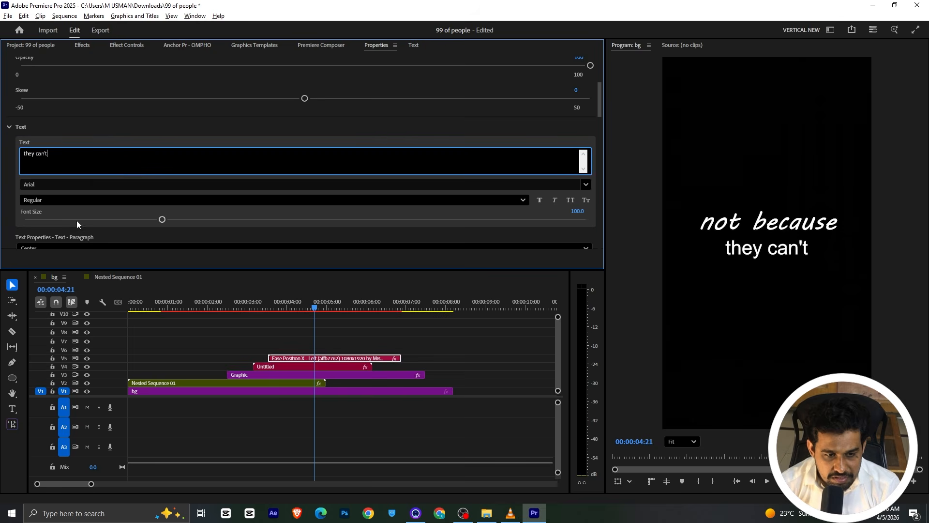
pyautogui.scroll(-1, 129, 133)
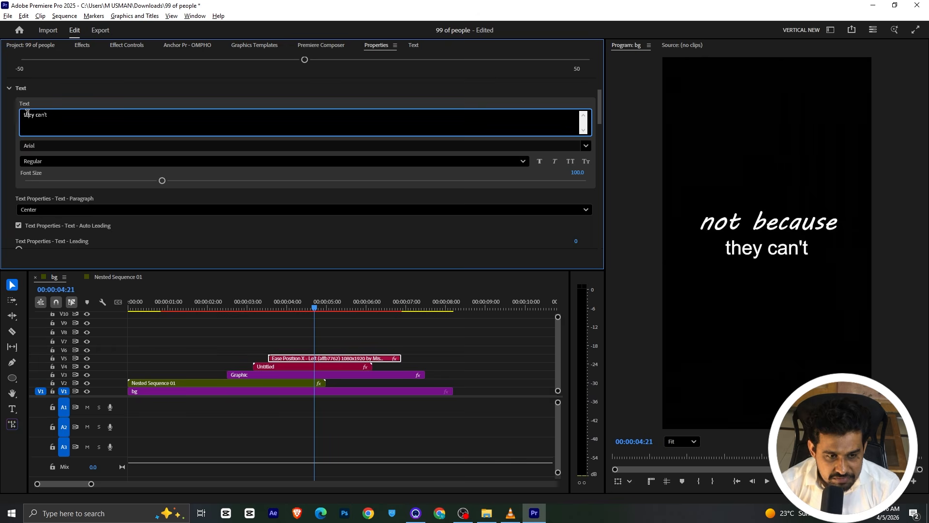
pyautogui.hotkey('alt', 'Tab')
pyautogui.hotkey('alt', 'Tab')
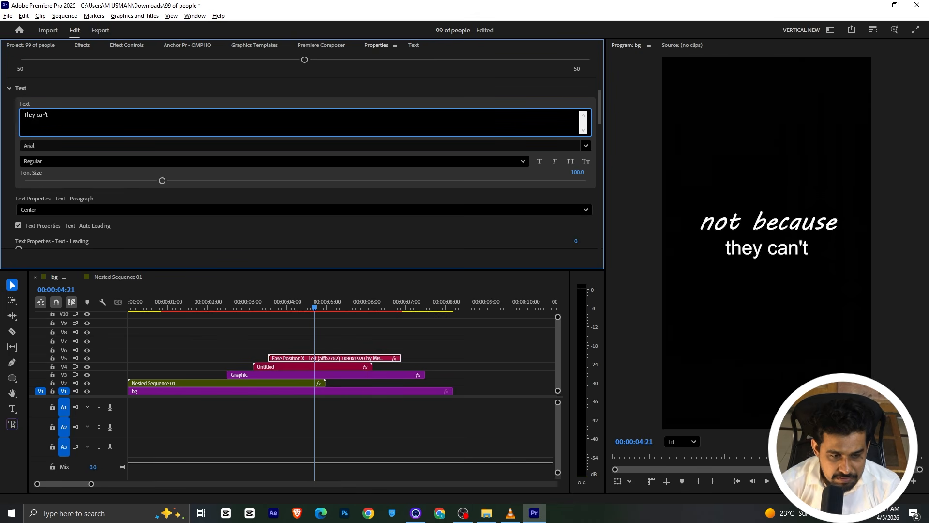
pyautogui.click(248, 225)
# - Check the reference's colouring and set the "They can't" title's fill colour to red
pyautogui.scroll(-4, 248, 225)
pyautogui.hotkey('alt', 'Tab')
pyautogui.hotkey('alt', 'Tab')
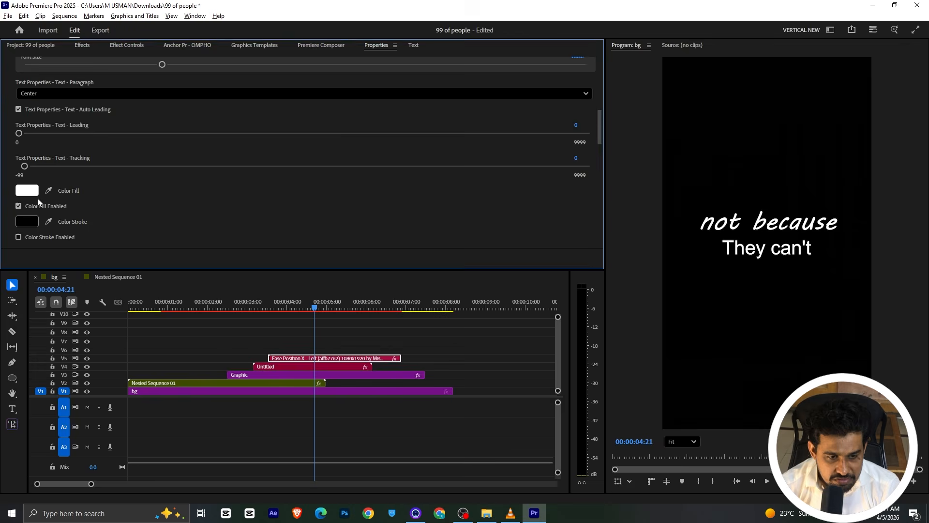
pyautogui.click(30, 191)
pyautogui.click(472, 184)
pyautogui.click(532, 330)
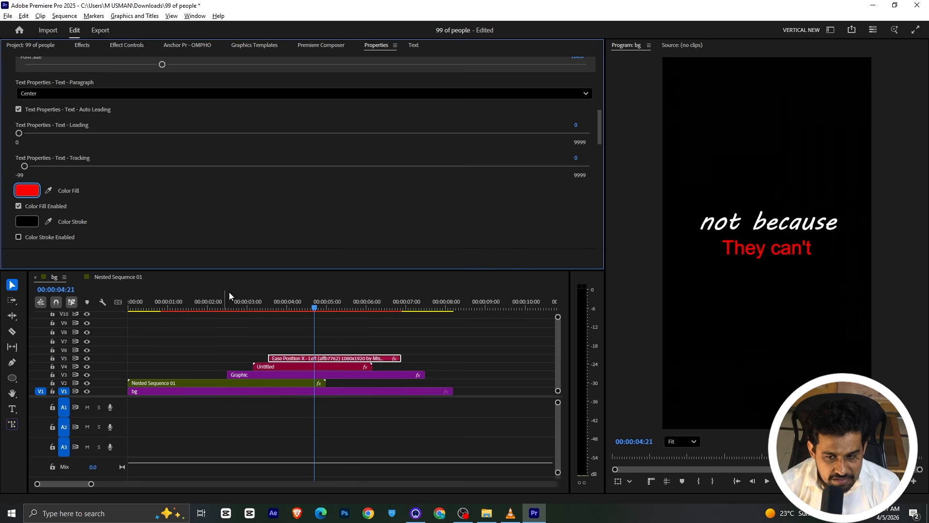
# - Set the "They can't" title to Arial Bold with faux bold and a font size of 119.1
pyautogui.scroll(5, 202, 211)
pyautogui.click(72, 132)
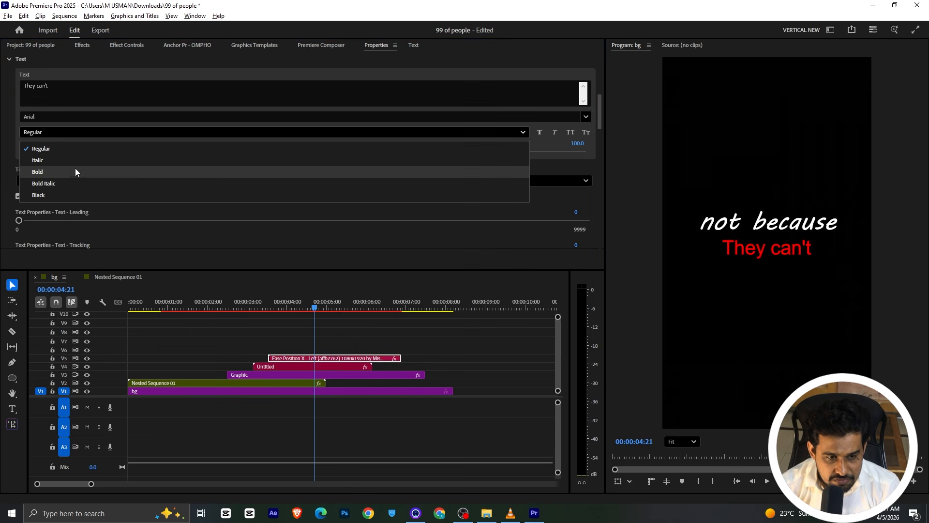
pyautogui.click(74, 172)
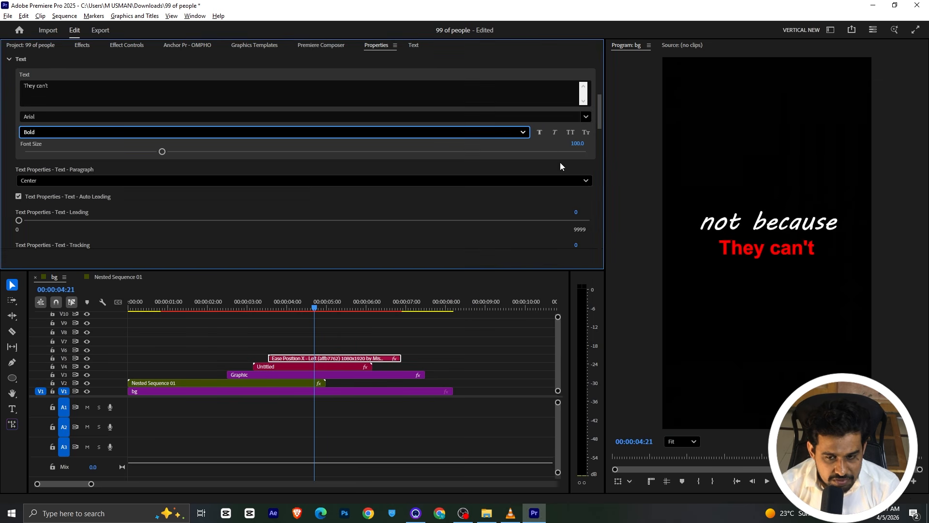
pyautogui.click(540, 132)
pyautogui.click(218, 152)
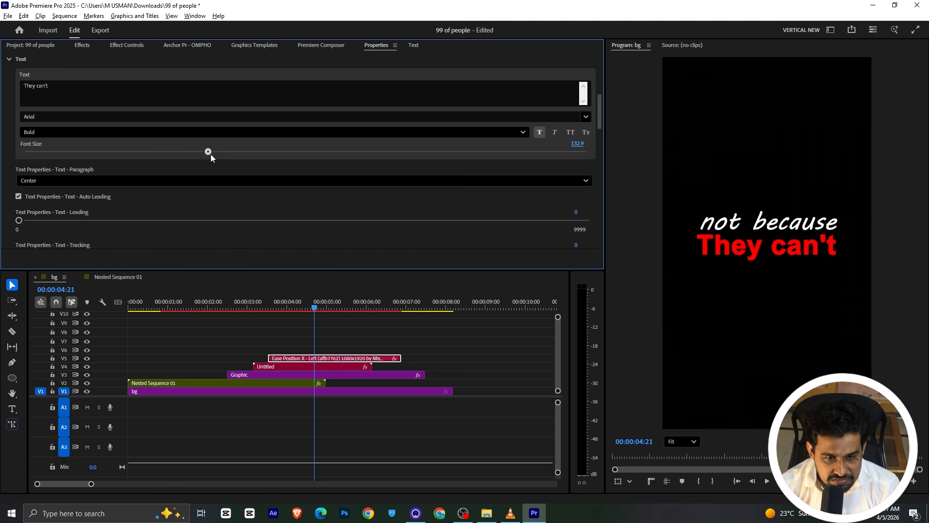
pyautogui.hotkey('alt', 'Tab')
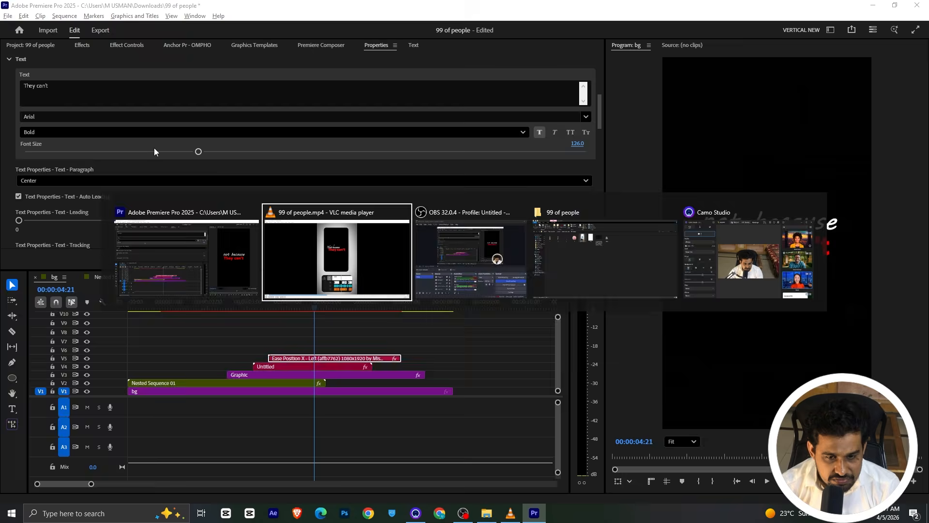
pyautogui.hotkey('alt', 'Tab')
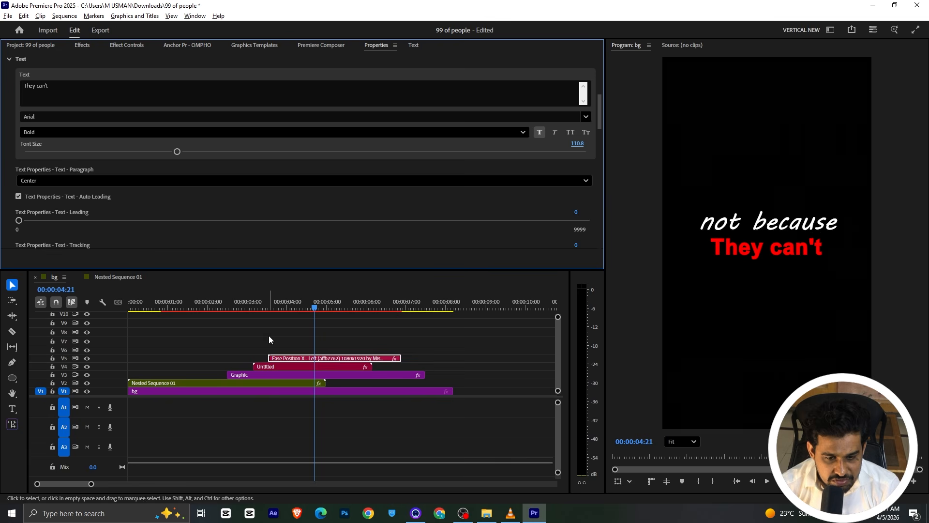
pyautogui.click(191, 152)
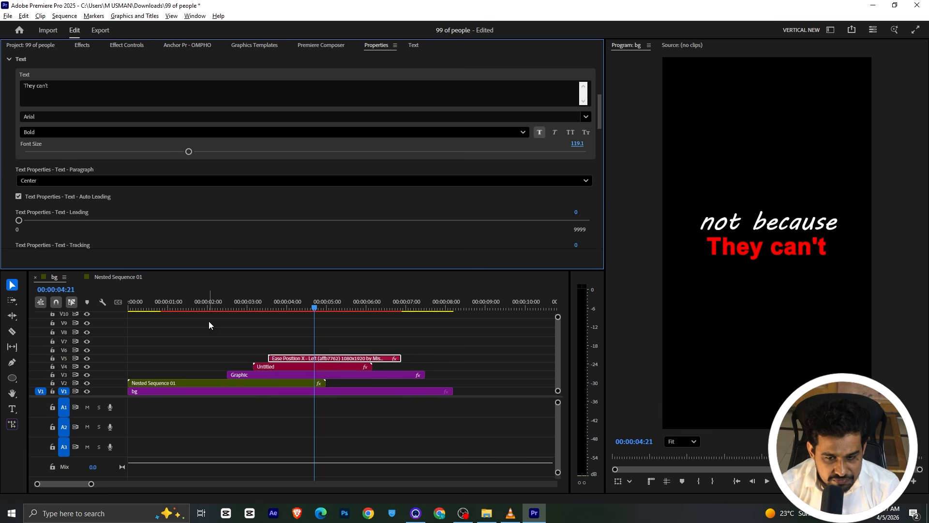
# - Move the "not because" title to position 467, 955 so it is offset from "They can't"
pyautogui.click(285, 367)
pyautogui.click(135, 49)
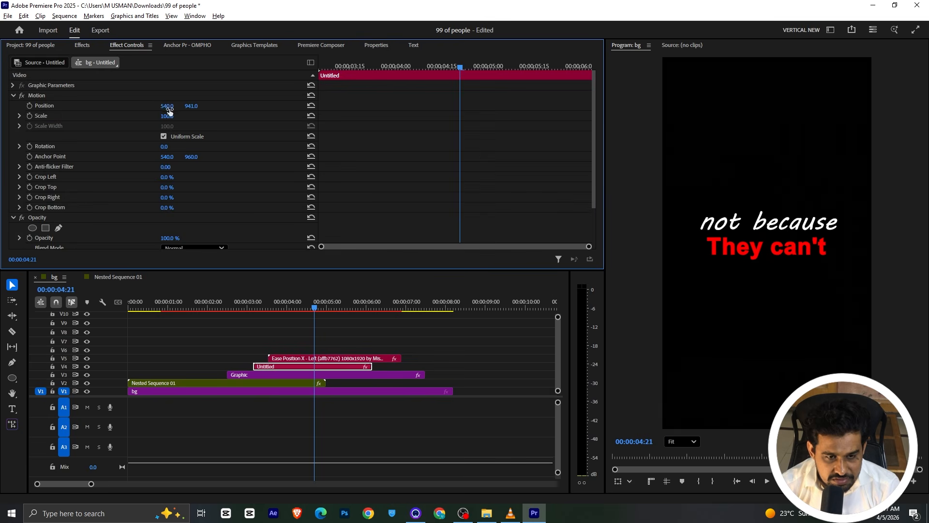
pyautogui.moveTo(170, 108); pyautogui.dragTo(197, 106)
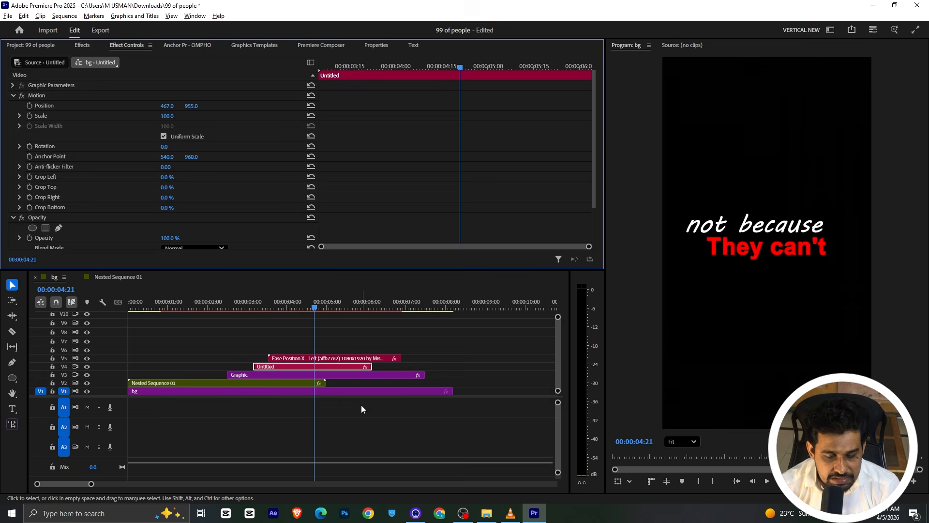
# - Find the Drop Shadow effect and apply it to the "They can't" title clip
pyautogui.click(336, 360)
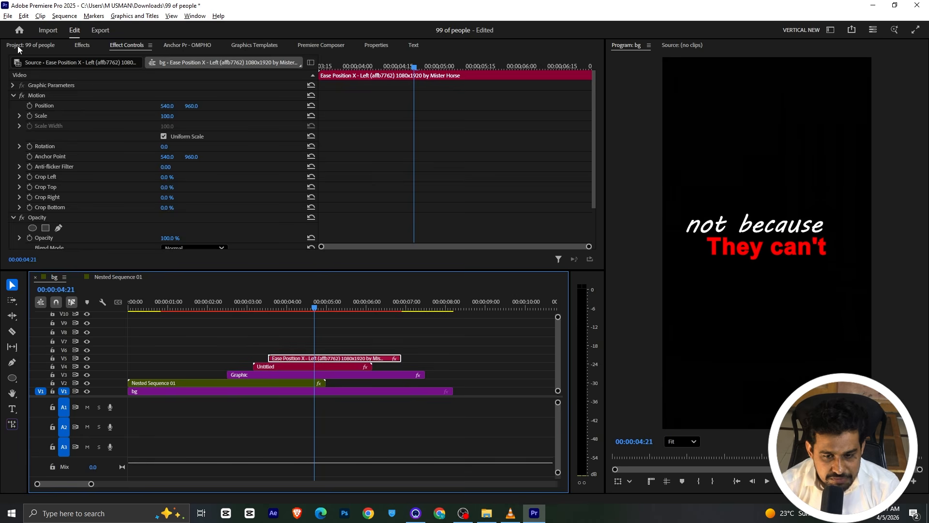
pyautogui.click(81, 46)
pyautogui.click(60, 57)
pyautogui.write('d')
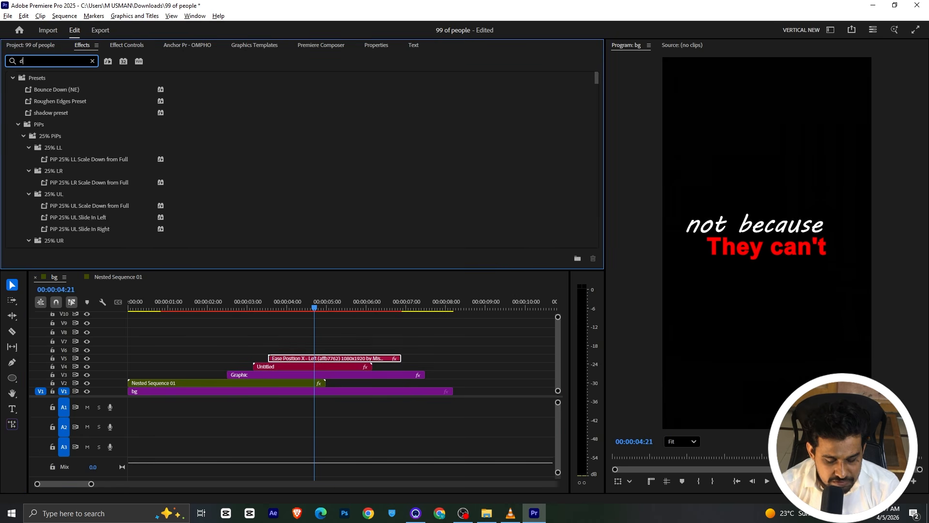
pyautogui.write('rop')
pyautogui.moveTo(50, 147); pyautogui.dragTo(290, 358)
pyautogui.click(128, 45)
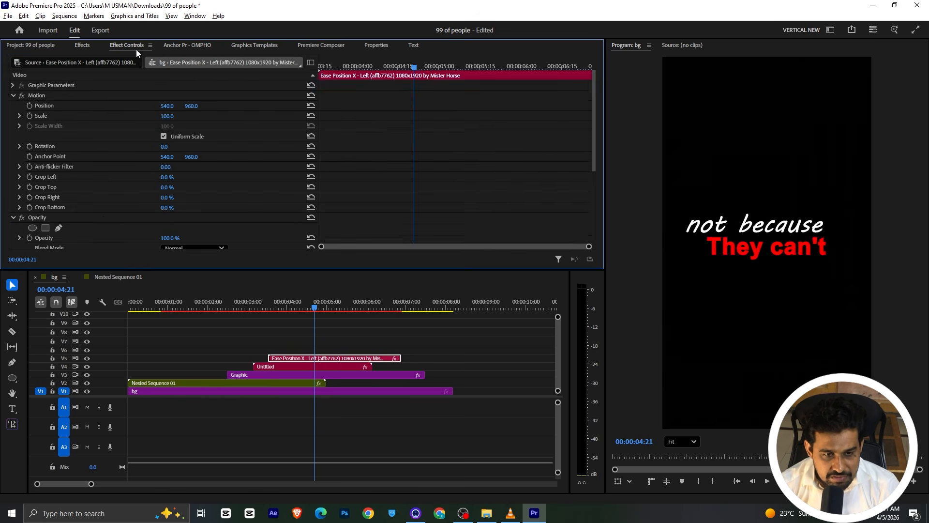
# - Make the "They can't" drop shadow a red glow with 59% opacity and softness 30
pyautogui.scroll(-10, 111, 167)
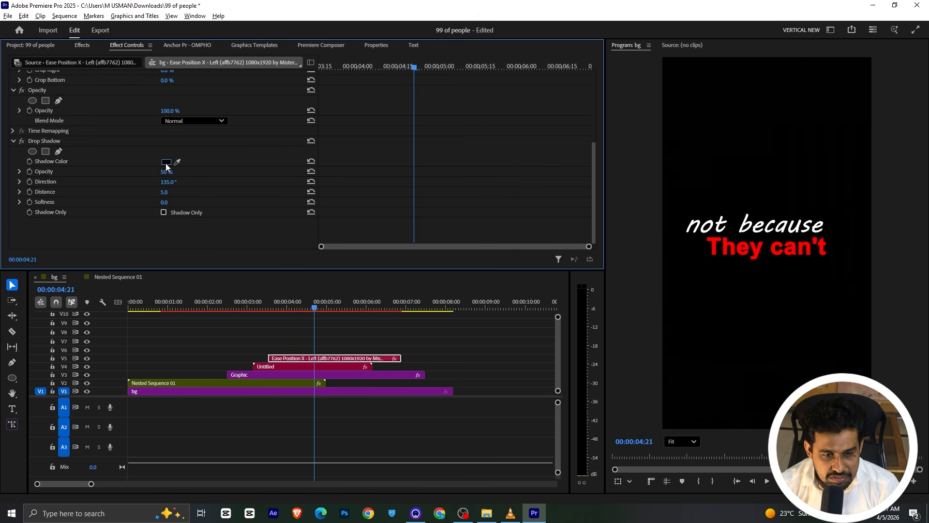
pyautogui.click(167, 163)
pyautogui.moveTo(419, 245); pyautogui.dragTo(474, 182)
pyautogui.click(533, 330)
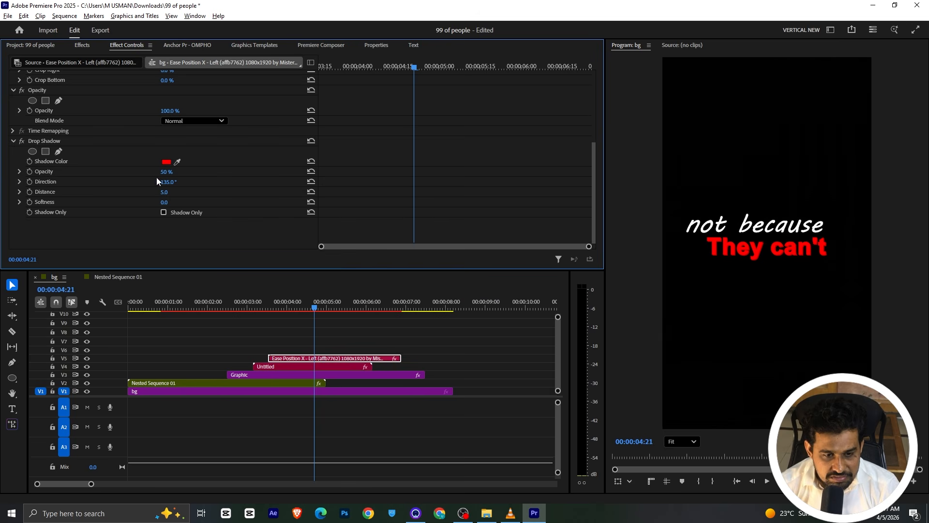
pyautogui.moveTo(163, 200); pyautogui.dragTo(143, 176)
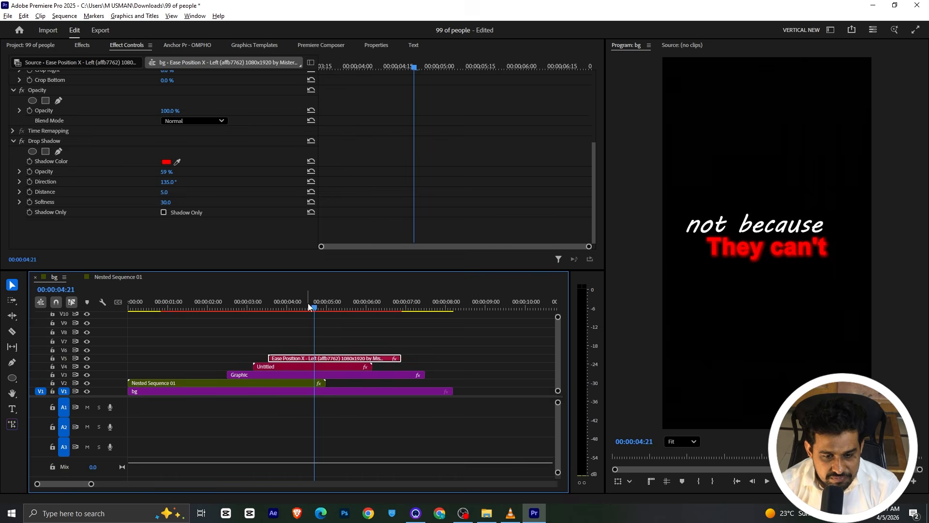
# - Check the reference's next scene, trim both title clips and the V3 graphic to end at 00:00:05:21, and save the project
pyautogui.hotkey('alt', 'Tab')
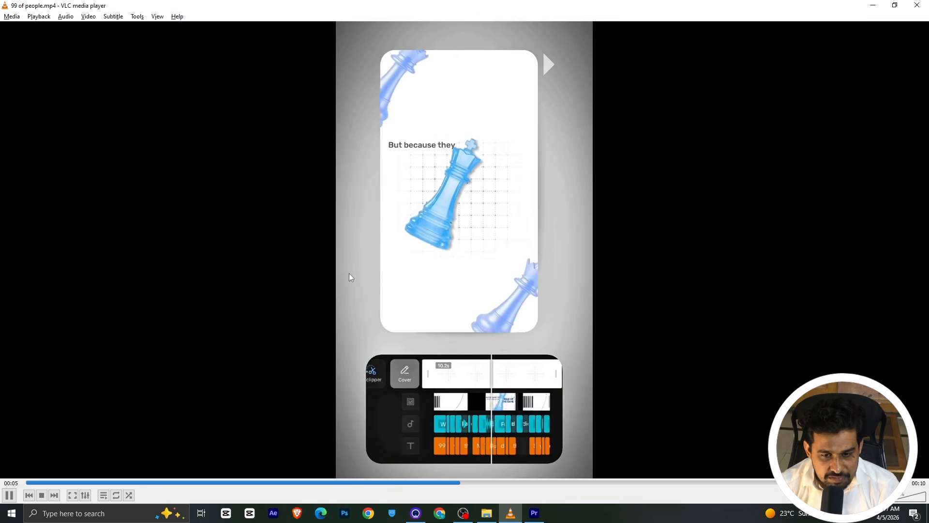
pyautogui.press('space')
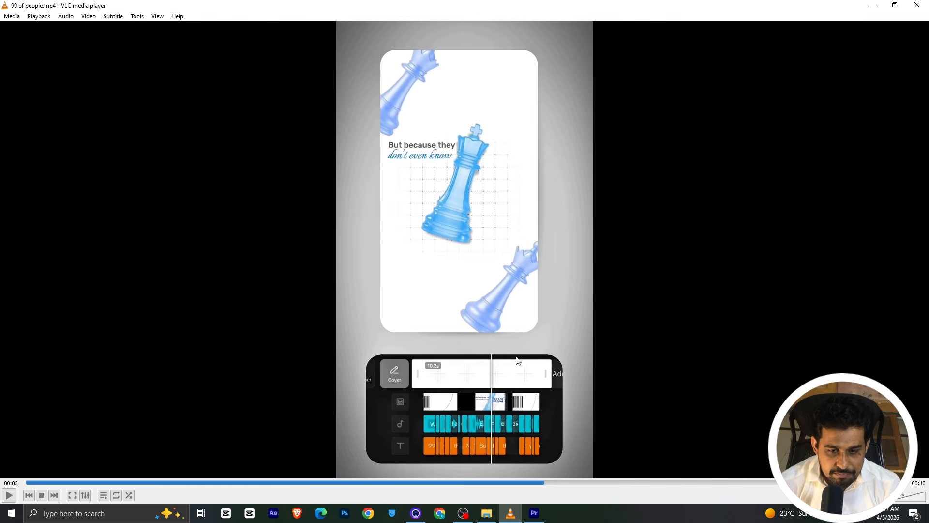
pyautogui.click(535, 512)
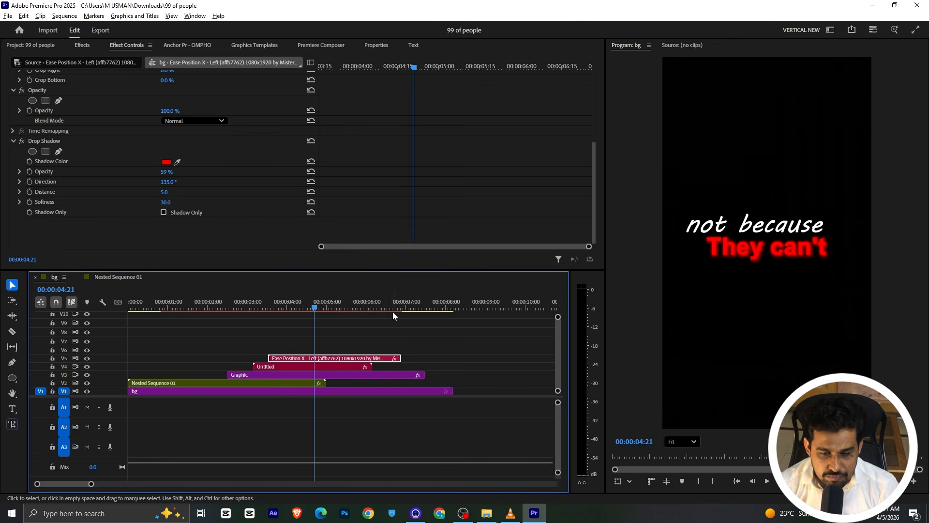
pyautogui.moveTo(335, 304); pyautogui.dragTo(354, 308)
pyautogui.press('c')
pyautogui.click(357, 358)
pyautogui.click(357, 367)
pyautogui.click(358, 374)
pyautogui.press('v')
pyautogui.moveTo(371, 346); pyautogui.dragTo(365, 377)
pyautogui.press('Delete')
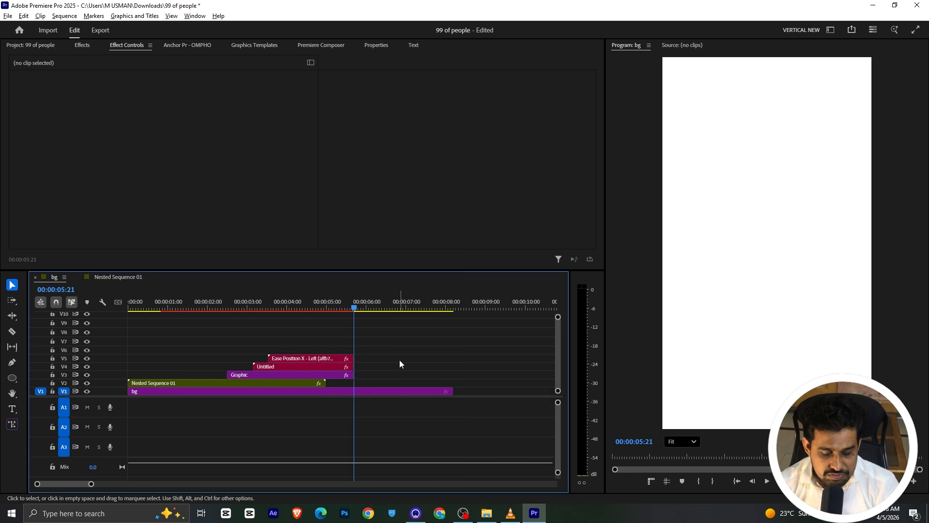
pyautogui.hotkey('ctrl', 's')
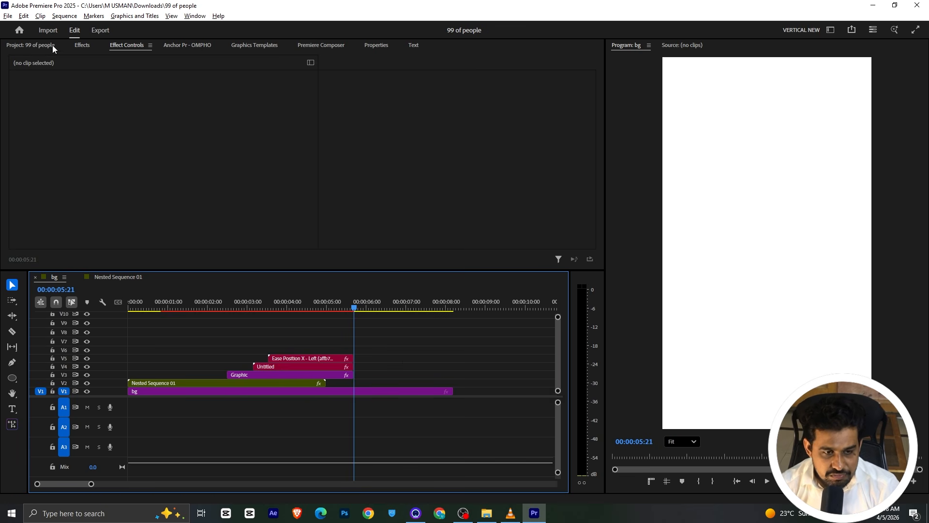
# - Copy the Grid.png clip from Nested Sequence 01 into the bg sequence on V2, starting at 00:00:05:21
pyautogui.doubleClick(175, 385)
pyautogui.click(184, 359)
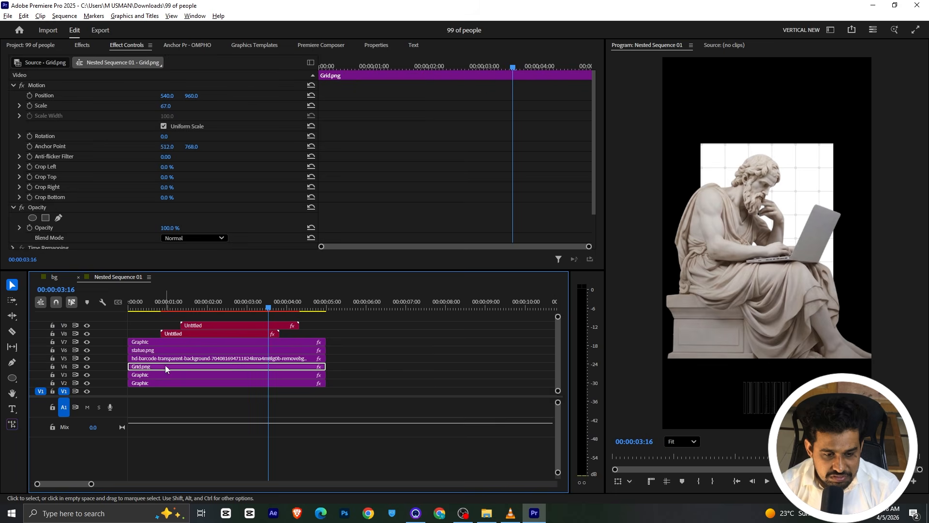
pyautogui.click(65, 279)
pyautogui.moveTo(65, 280); pyautogui.dragTo(392, 383)
pyautogui.click(393, 383)
pyautogui.click(402, 312)
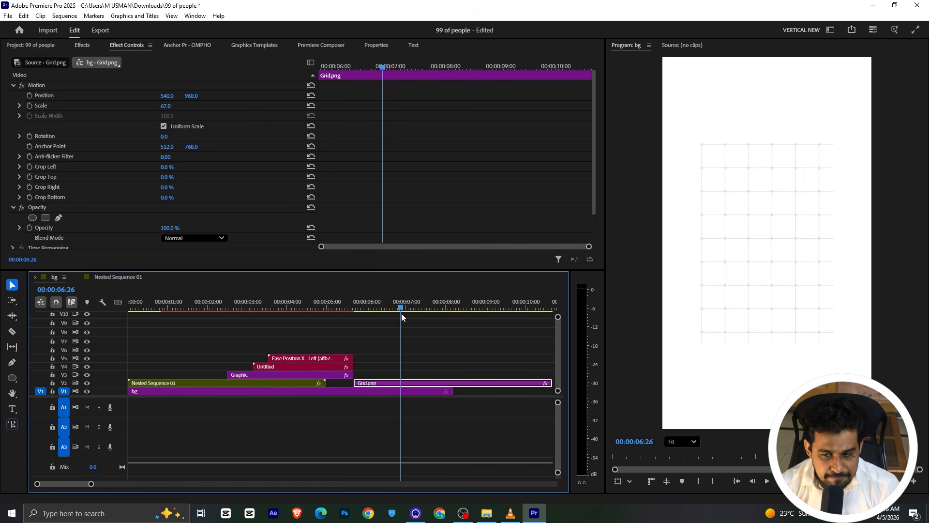
# - Compare the chess images with the reference and place 1.png on V3 directly above the Grid.png clip
pyautogui.hotkey('alt', 'Tab')
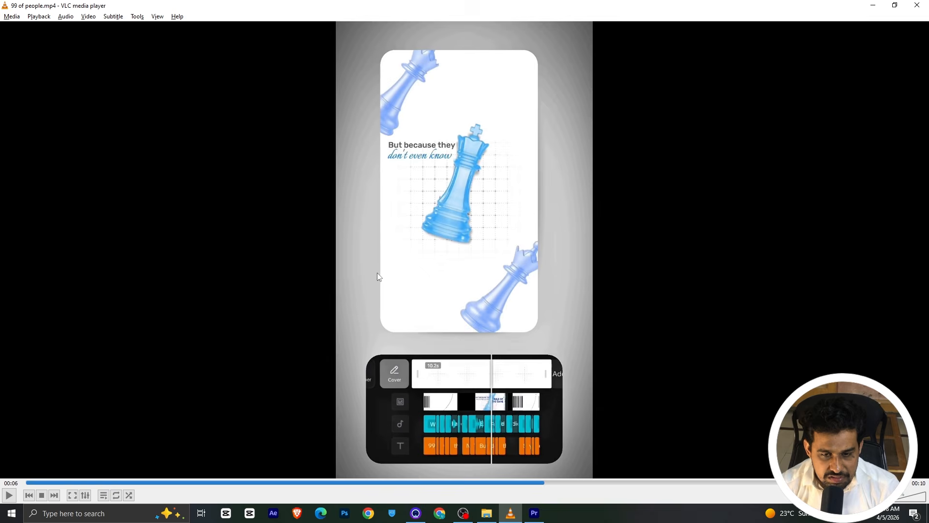
pyautogui.hotkey('alt', 'Tab')
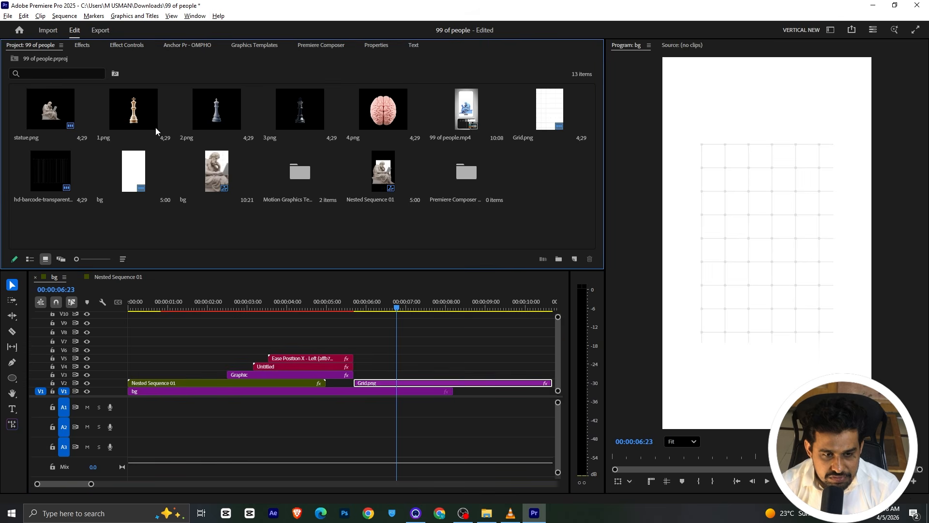
pyautogui.hotkey('alt', 'Tab')
pyautogui.hotkey('alt', 'Tab')
pyautogui.hotkey('alt', 'Tab')
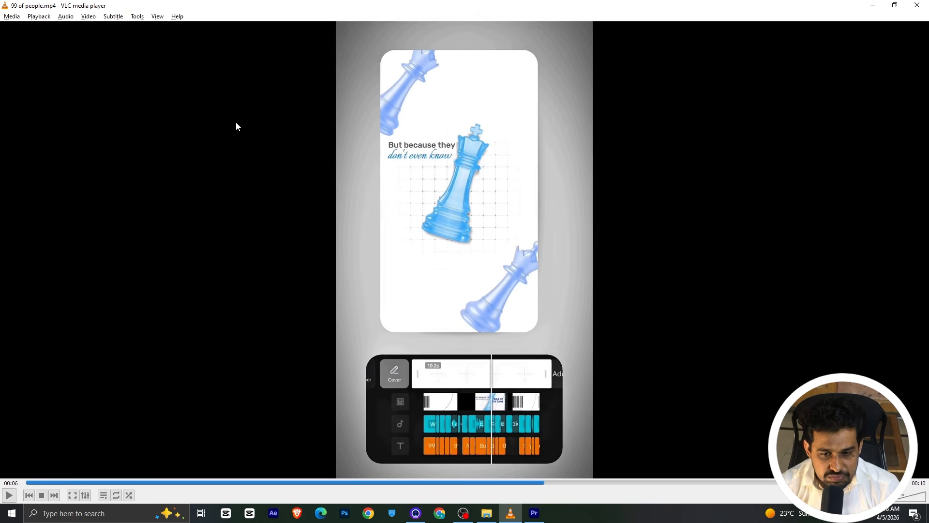
pyautogui.hotkey('alt', 'Tab')
pyautogui.moveTo(137, 115); pyautogui.dragTo(374, 375)
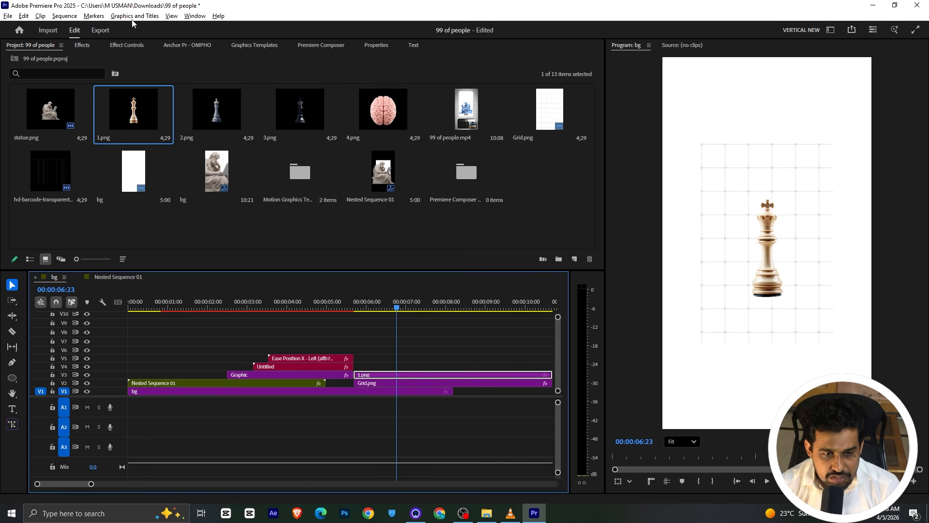
# - Following the reference, scale the 1.png chess piece to 177 and position it at 540, 881
pyautogui.click(138, 45)
pyautogui.hotkey('alt', 'Tab')
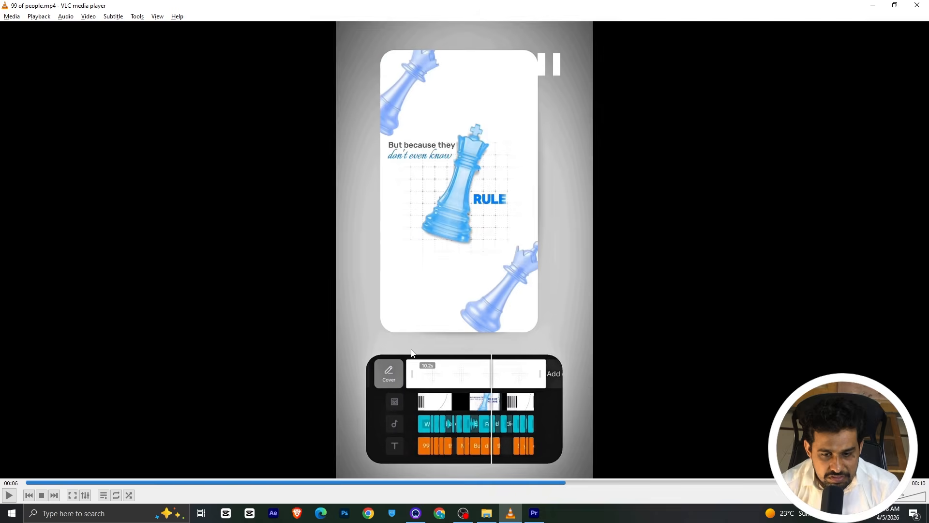
pyautogui.hotkey('alt', 'Tab')
pyautogui.moveTo(167, 105); pyautogui.dragTo(191, 96)
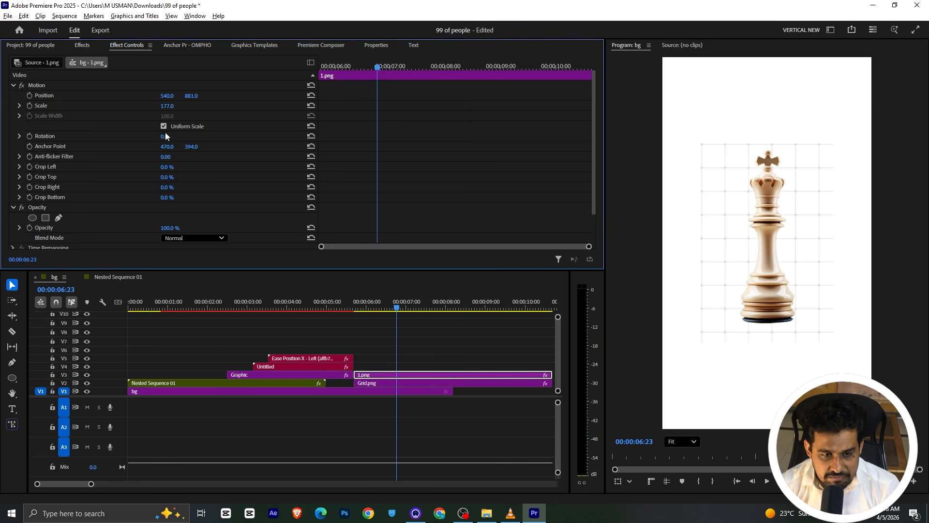
# - Rotate the 1.png chess piece to 12°, position it at 583, 881, and keyframe its Position and Rotation at 00:00:06:23
pyautogui.moveTo(166, 136); pyautogui.dragTo(172, 138)
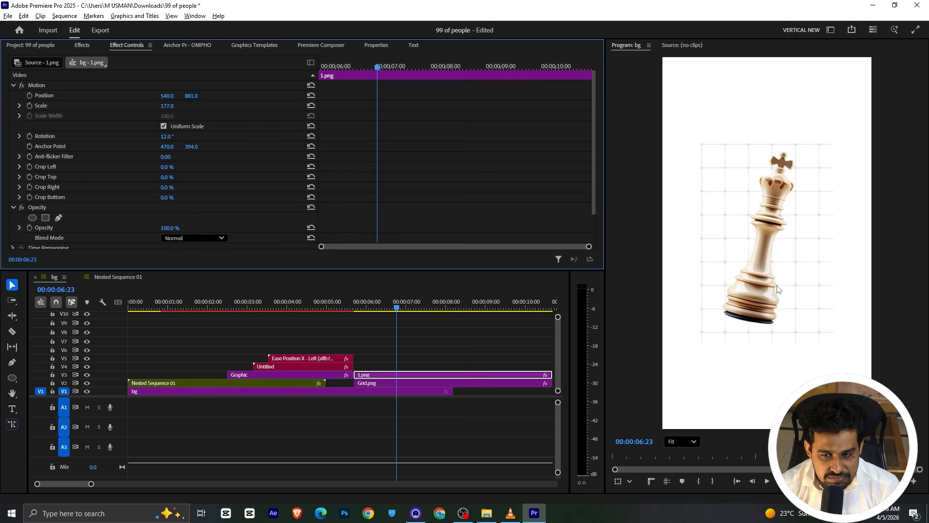
pyautogui.click(178, 95)
pyautogui.moveTo(167, 96); pyautogui.dragTo(188, 96)
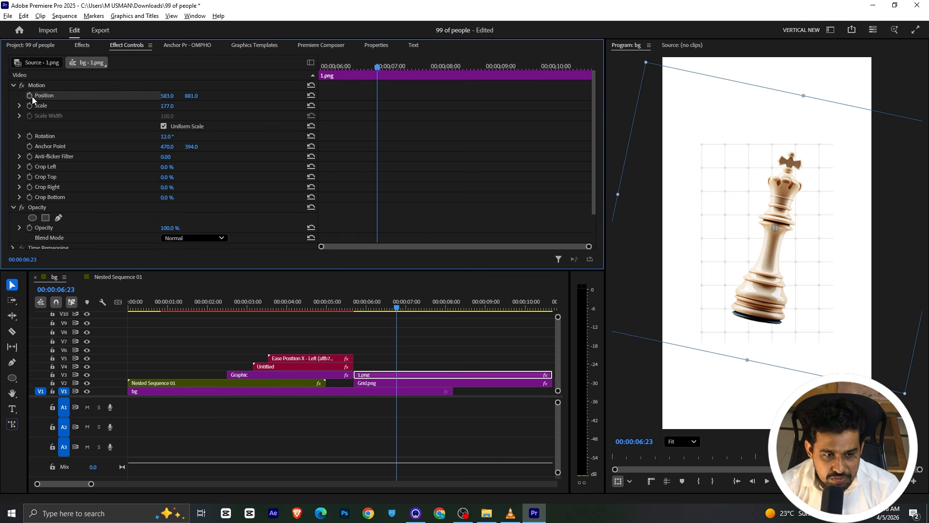
pyautogui.hotkey('alt', 'Tab')
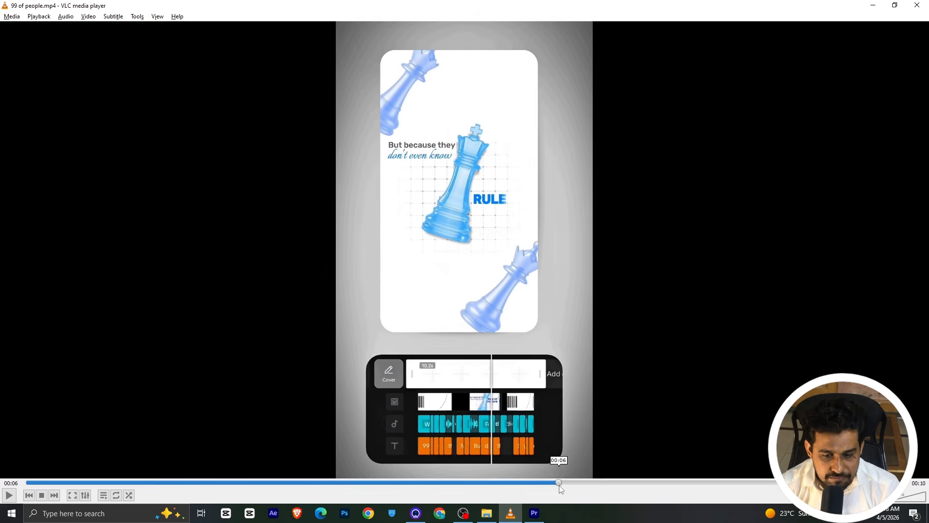
pyautogui.hotkey('alt', 'Tab')
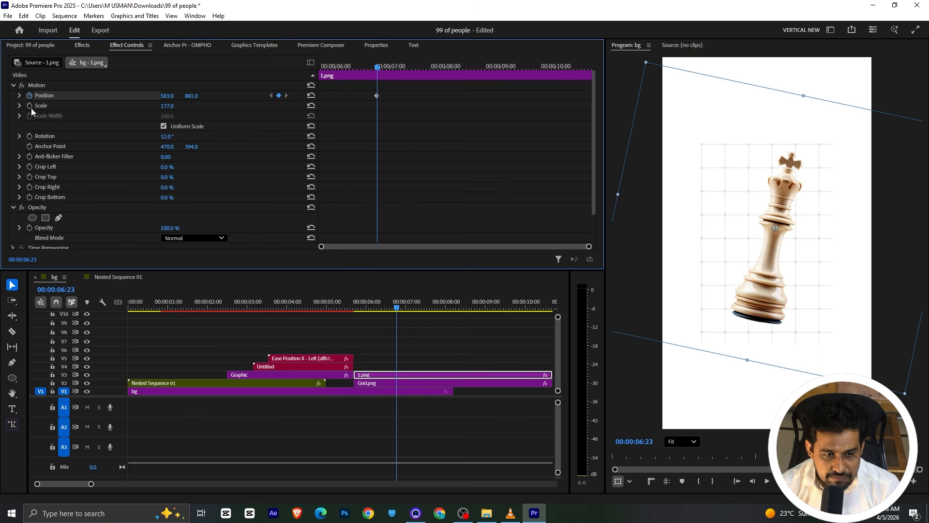
pyautogui.click(30, 136)
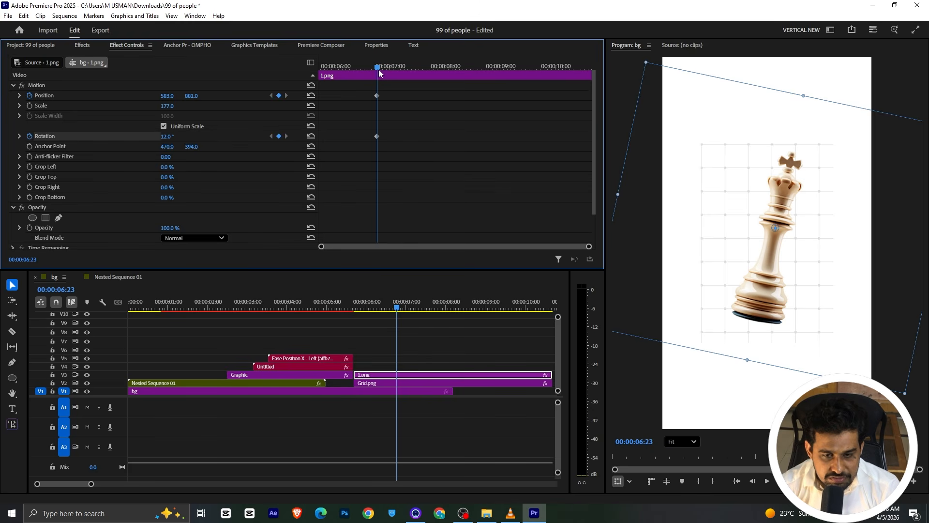
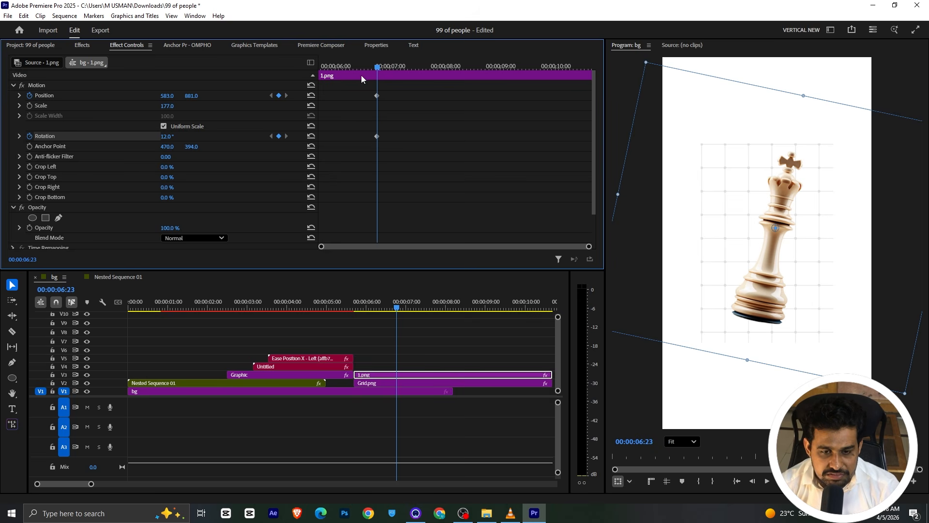
# - At 00:00:05:21, keyframe the chess piece off-frame at -357, 1471 with 0° rotation, and preview the entrance
pyautogui.click(353, 65)
pyautogui.moveTo(352, 65); pyautogui.dragTo(299, 76)
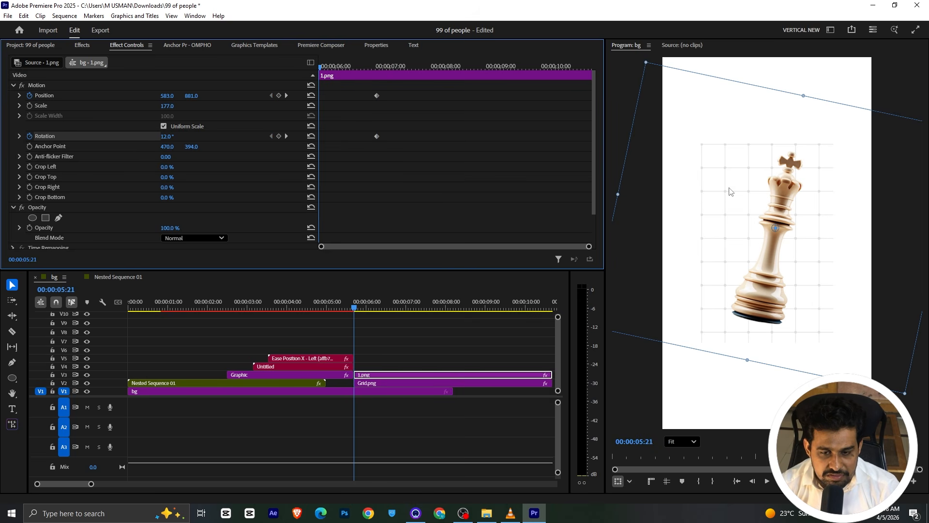
pyautogui.moveTo(730, 191); pyautogui.dragTo(548, 306)
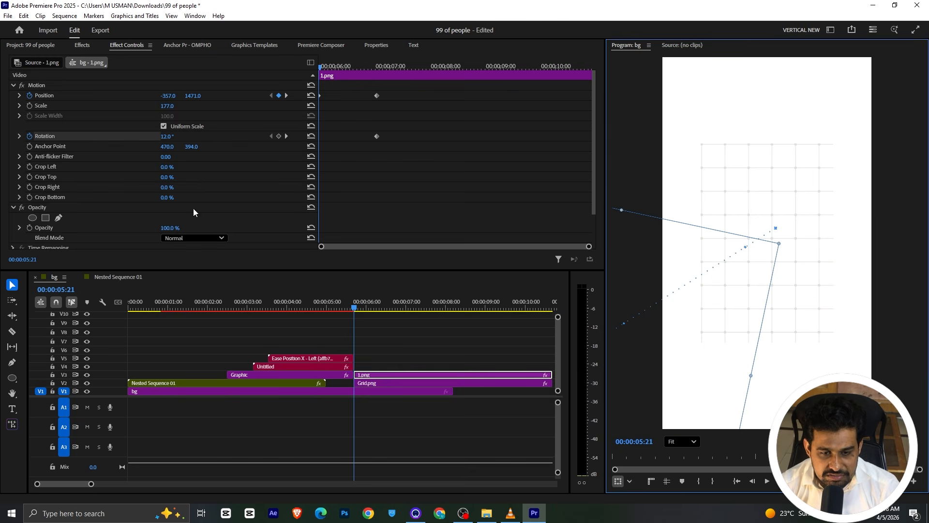
pyautogui.click(168, 136)
pyautogui.write('0')
pyautogui.press('Return')
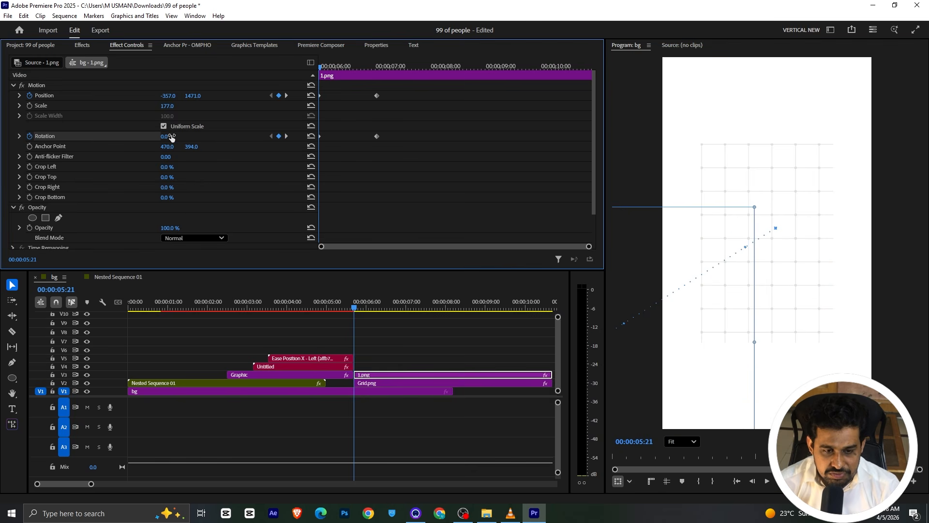
pyautogui.press('space')
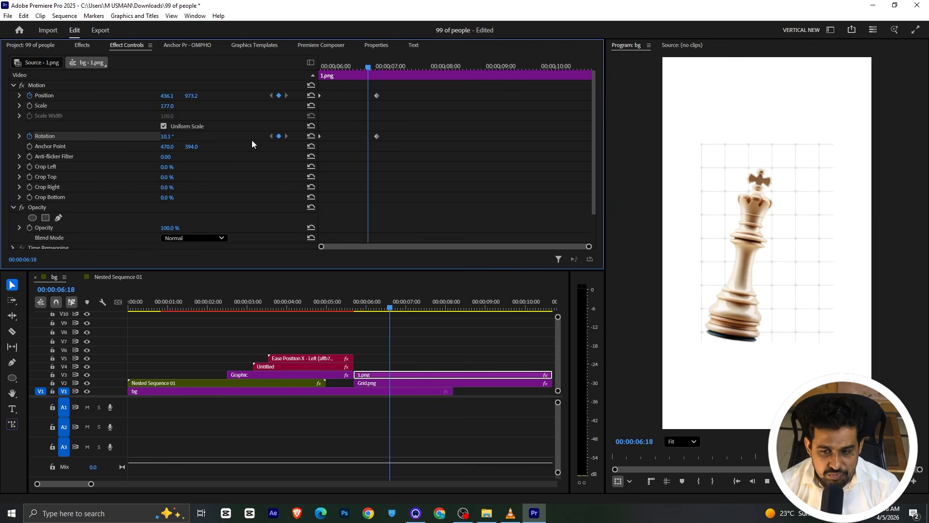
# - Apply temporal easing to the ending Position and Rotation keyframes of the 1.png clip
pyautogui.moveTo(389, 92); pyautogui.dragTo(373, 132)
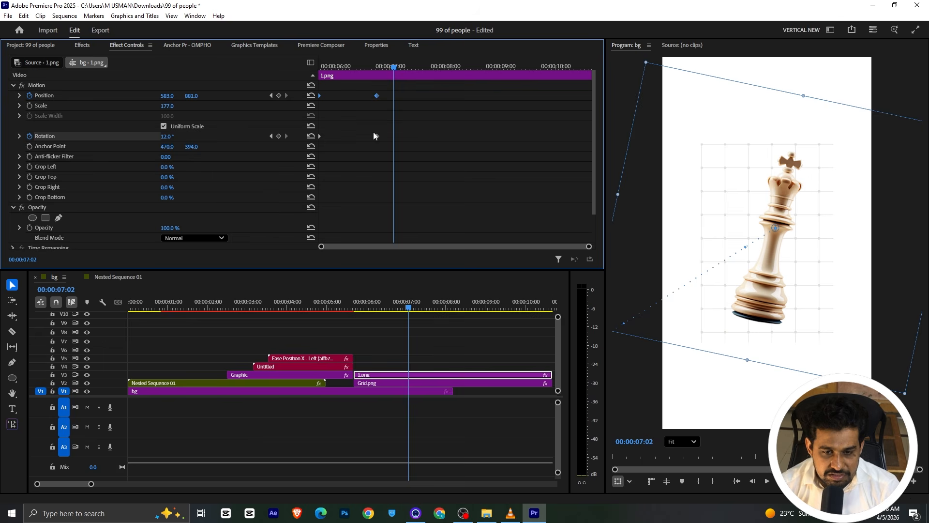
pyautogui.moveTo(358, 98); pyautogui.dragTo(383, 146)
pyautogui.rightClick(378, 137)
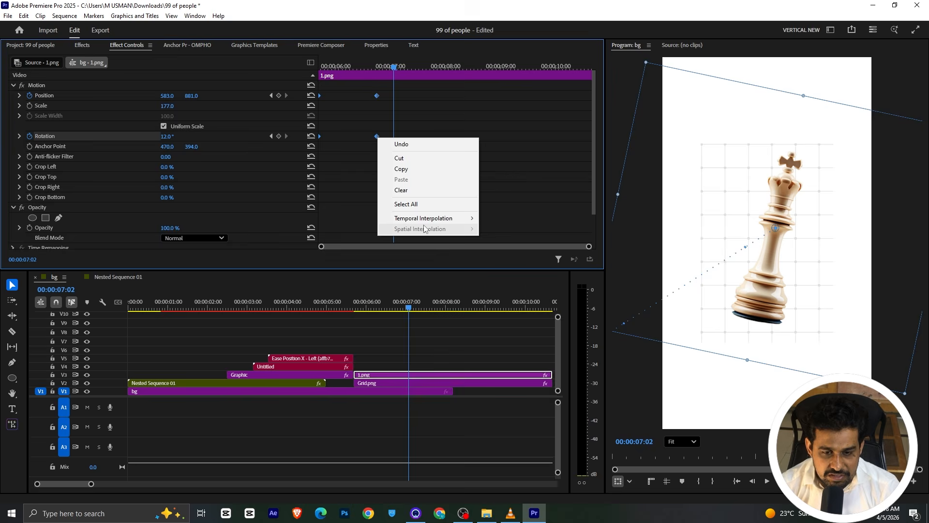
pyautogui.moveTo(475, 225)
pyautogui.click(502, 275)
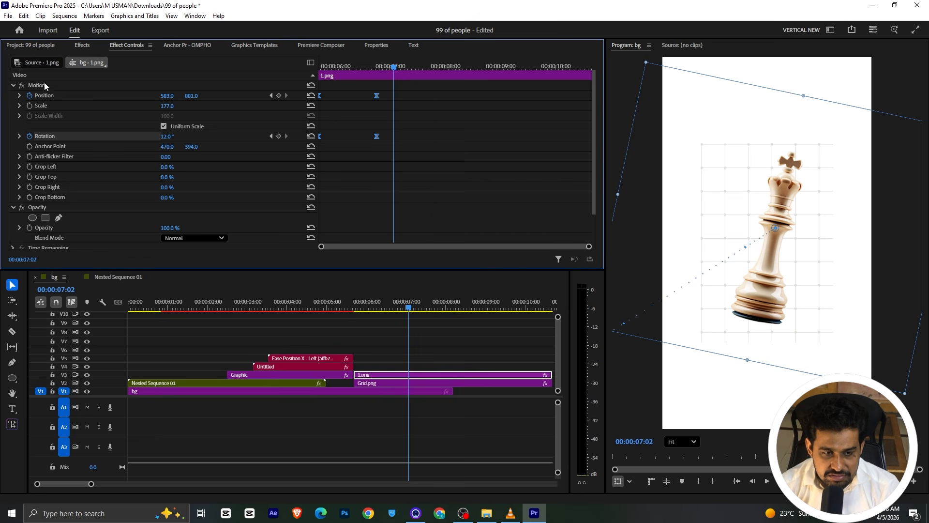
# - Reshape the Position velocity curve for a fast start and a long slow finish, and play back the move
pyautogui.click(19, 96)
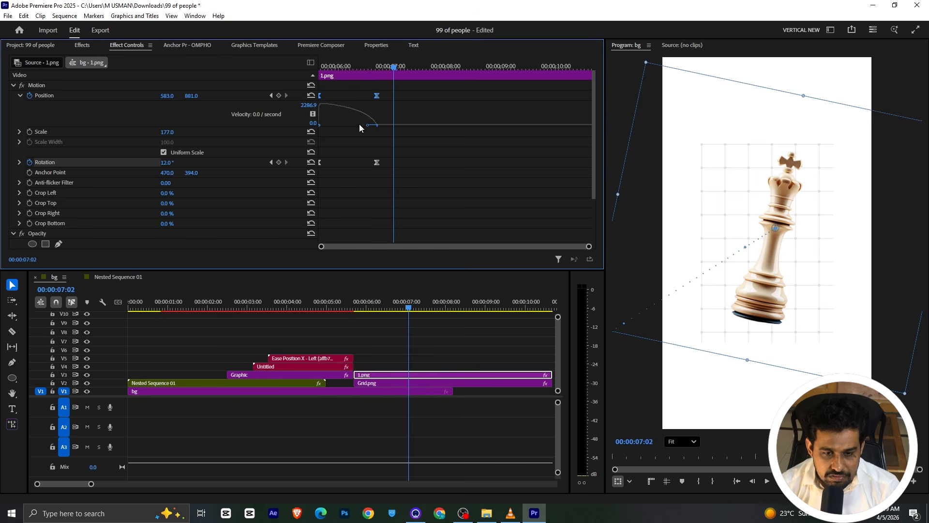
pyautogui.moveTo(367, 125); pyautogui.dragTo(348, 131)
pyautogui.press('Up')
pyautogui.press('space')
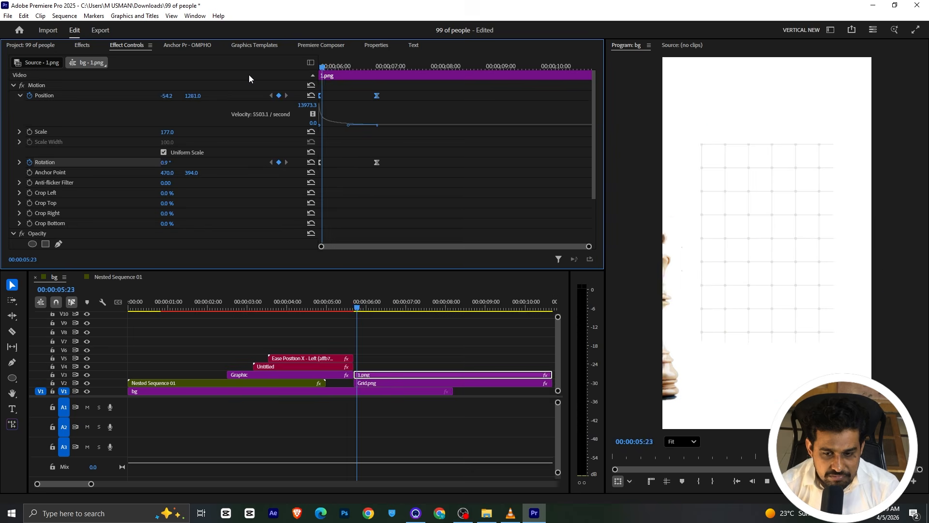
pyautogui.press('space')
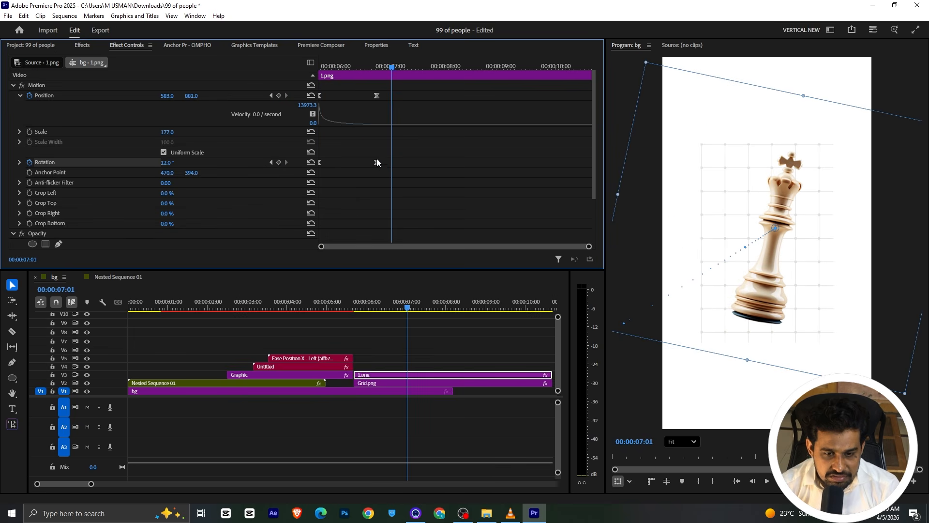
# - Shift the ending Rotation keyframe ahead of the ending Position keyframe and replay the chess piece's entrance
pyautogui.press('Up')
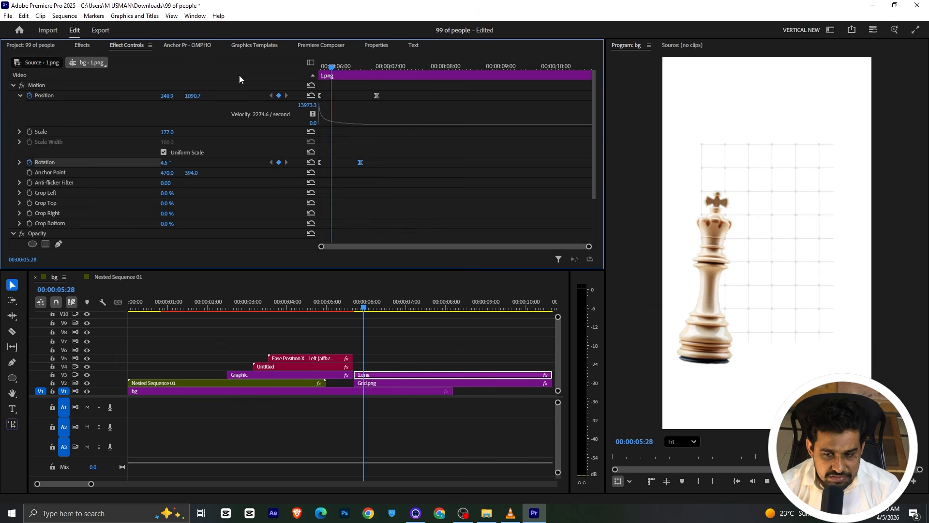
pyautogui.press('space')
pyautogui.press('space')
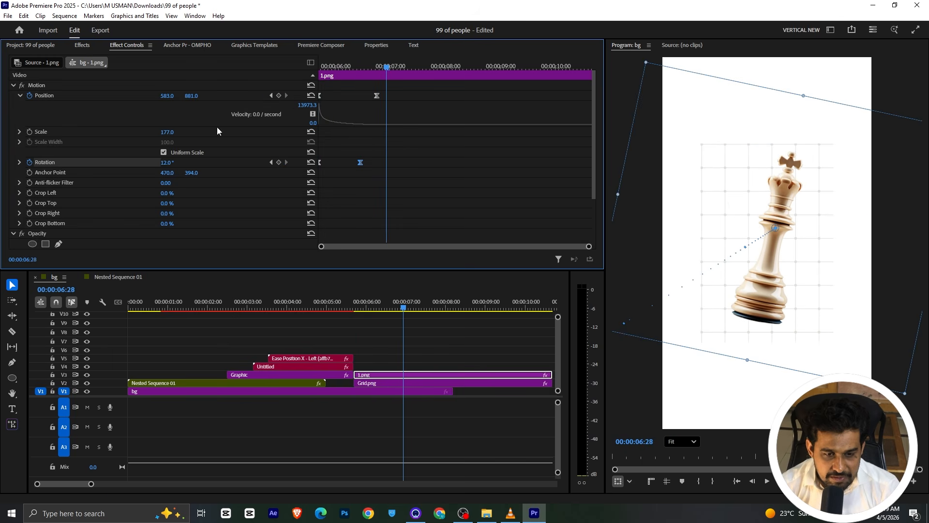
pyautogui.click(30, 45)
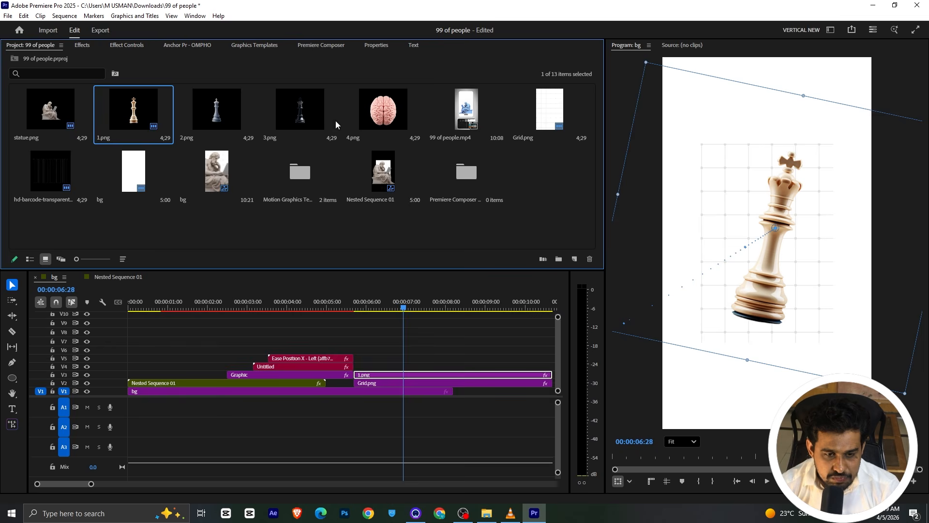
pyautogui.moveTo(216, 114); pyautogui.dragTo(354, 364)
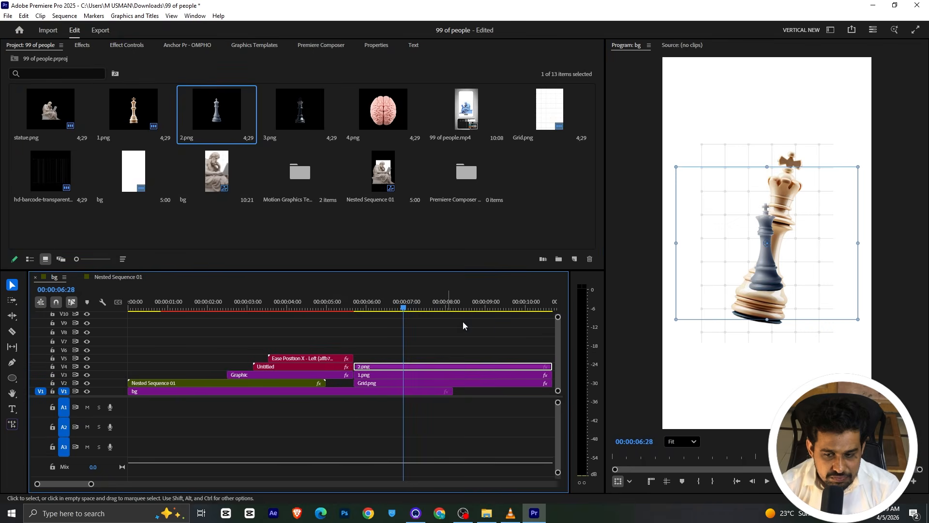
pyautogui.hotkey('alt', 'Tab')
pyautogui.press('space')
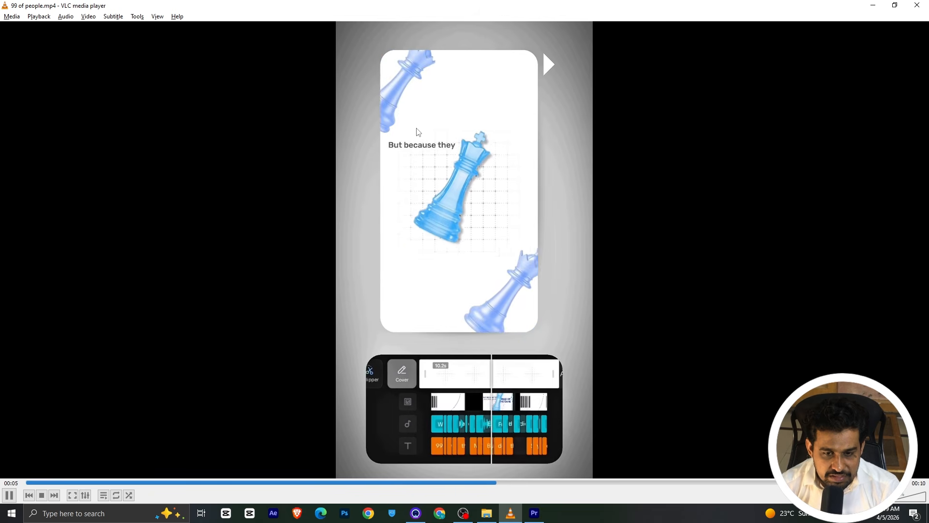
pyautogui.hotkey('alt', 'Tab')
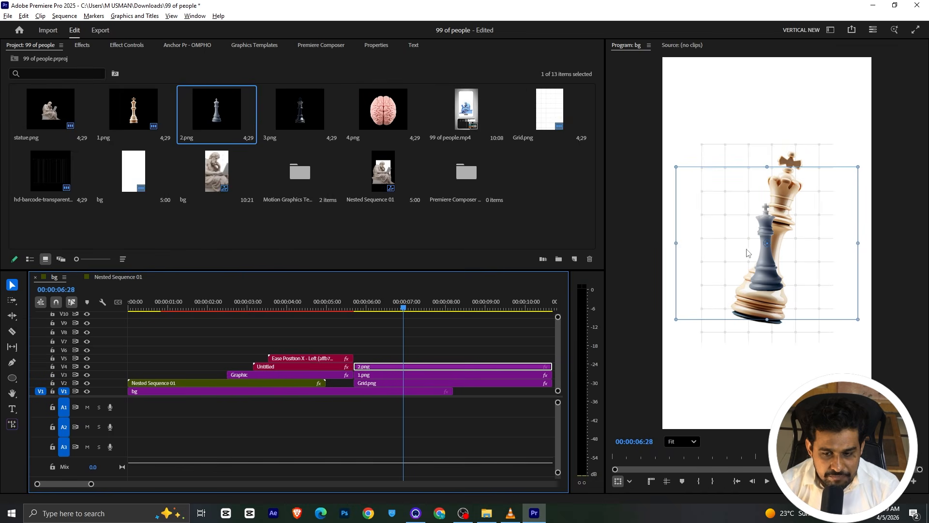
pyautogui.click(126, 45)
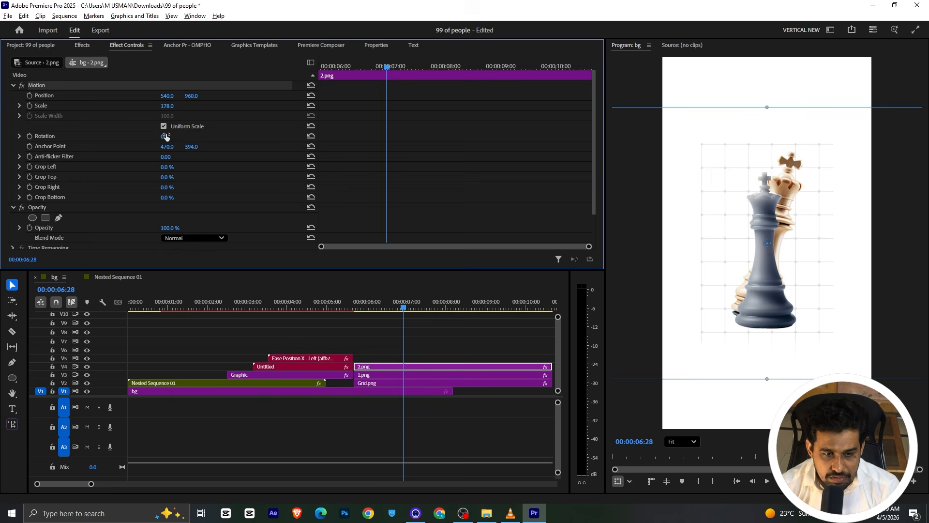
pyautogui.moveTo(168, 137); pyautogui.dragTo(179, 136)
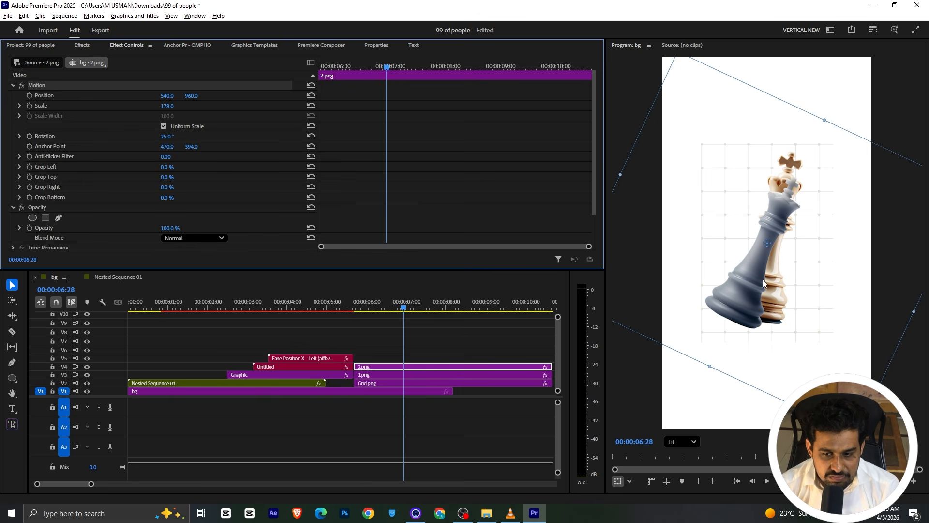
pyautogui.click(440, 365)
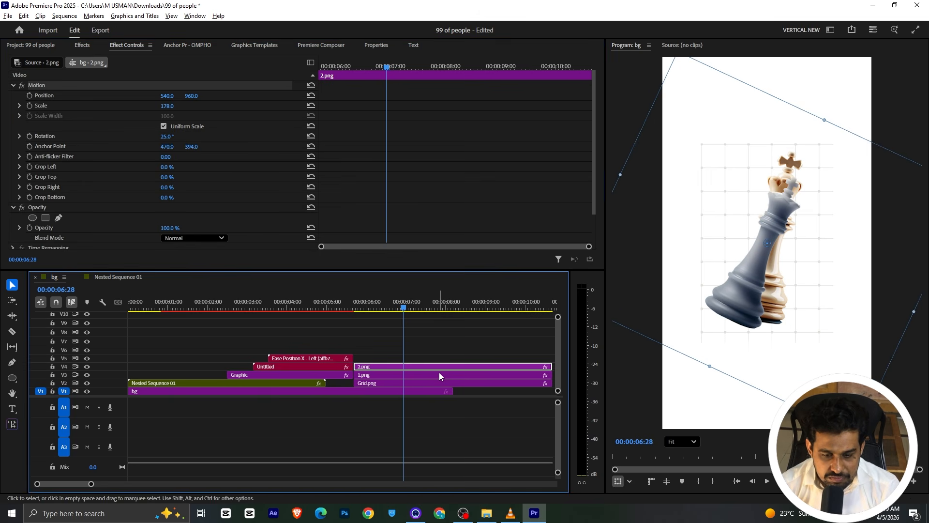
pyautogui.press('Delete')
# - Place another 1.png on V4 above the first, rotate it to 36°, and position it at 125, 177.5
pyautogui.click(41, 46)
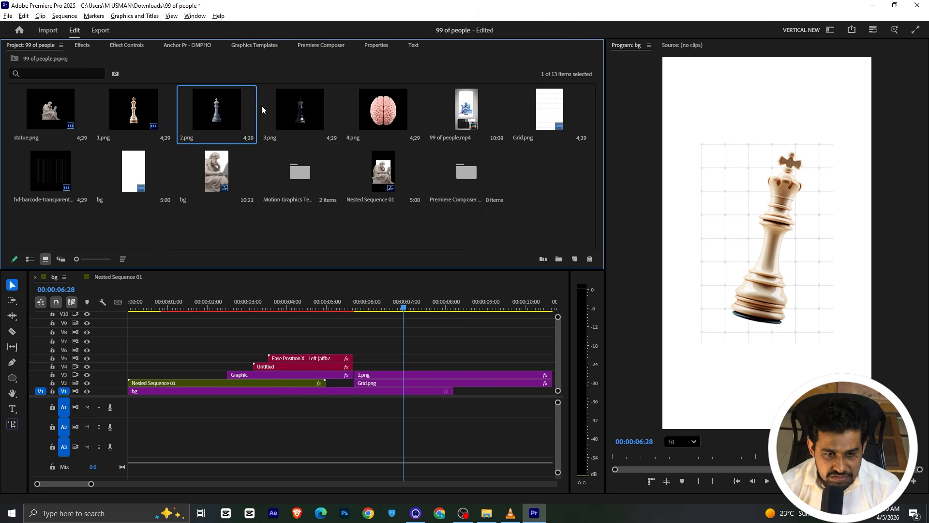
pyautogui.moveTo(151, 108); pyautogui.dragTo(368, 371)
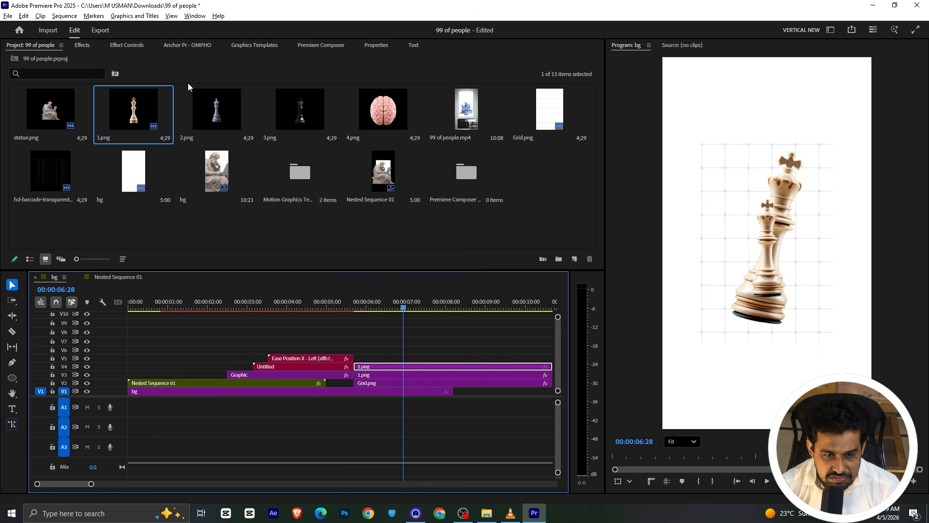
pyautogui.click(127, 45)
pyautogui.moveTo(165, 138); pyautogui.dragTo(271, 164)
pyautogui.click(750, 282)
pyautogui.moveTo(746, 270); pyautogui.dragTo(673, 130)
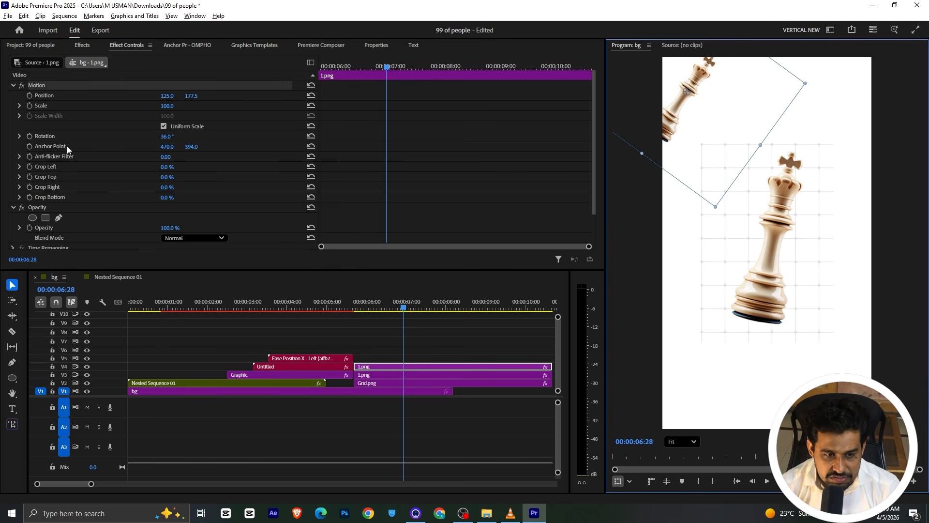
# - Keyframe the V4 chess piece's Position at 00:00:06:28, and move it off-frame to -495, -32.5 at 00:00:05:21
pyautogui.click(31, 94)
pyautogui.moveTo(386, 67); pyautogui.dragTo(316, 117)
pyautogui.moveTo(679, 104); pyautogui.dragTo(632, 85)
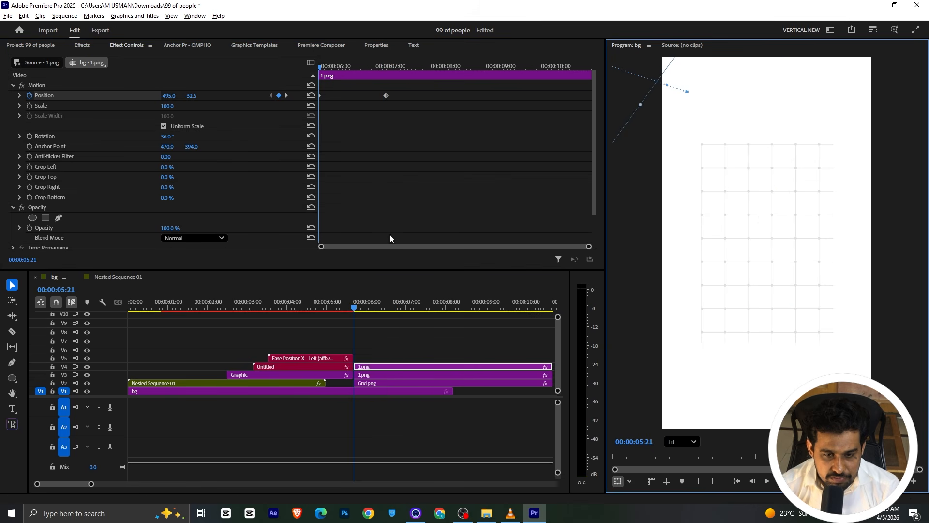
# - Duplicate the V4 chess piece onto V5, remove the copy's Position keyframes, and position it at 972.5, 1722.5
pyautogui.moveTo(383, 364); pyautogui.dragTo(383, 358)
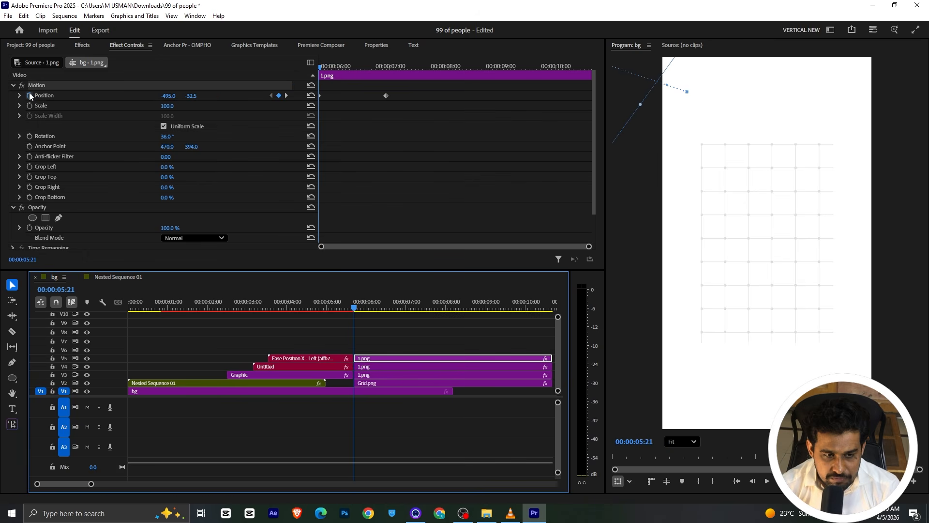
pyautogui.click(29, 95)
pyautogui.moveTo(640, 84); pyautogui.dragTo(924, 424)
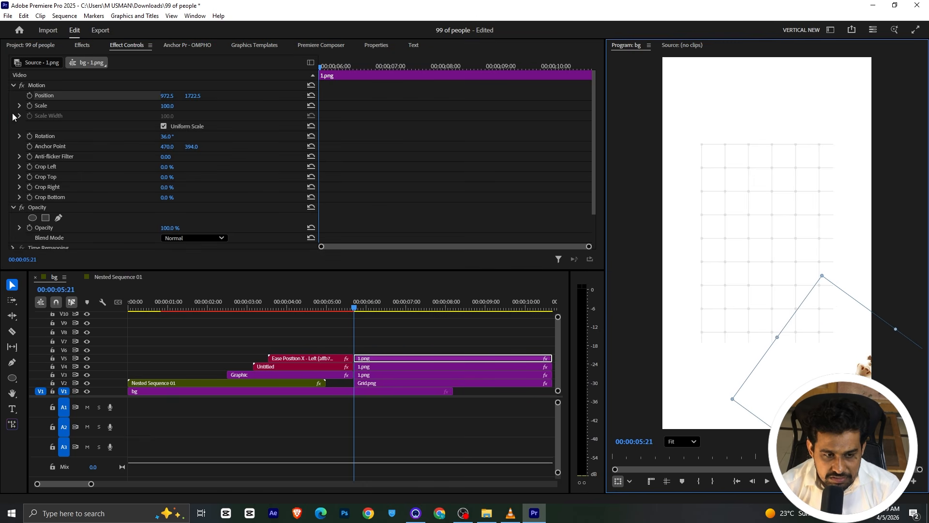
# - Animate the V5 piece's Position from 1435, 2095 at 00:00:05:21 to an ending keyframe at 972.5, 1722.5, and preview it
pyautogui.click(30, 96)
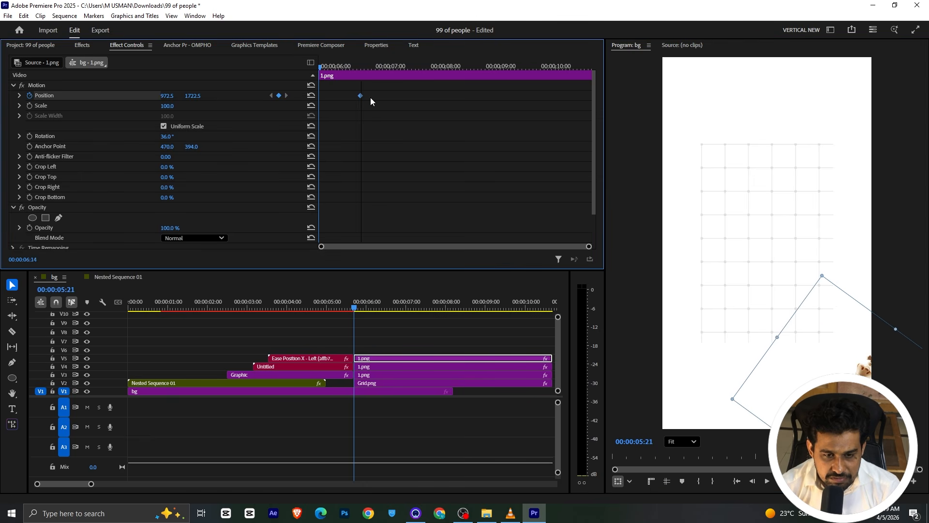
pyautogui.click(922, 453)
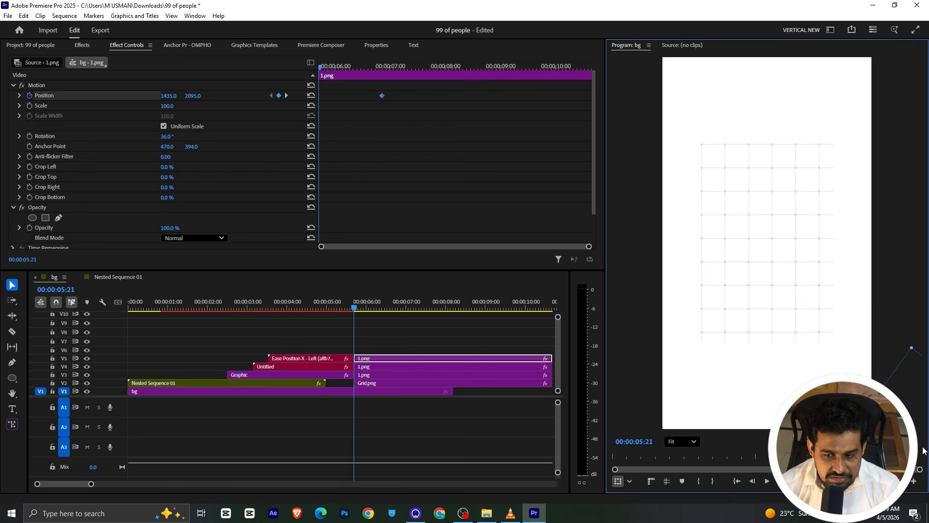
pyautogui.press('space')
pyautogui.press('space')
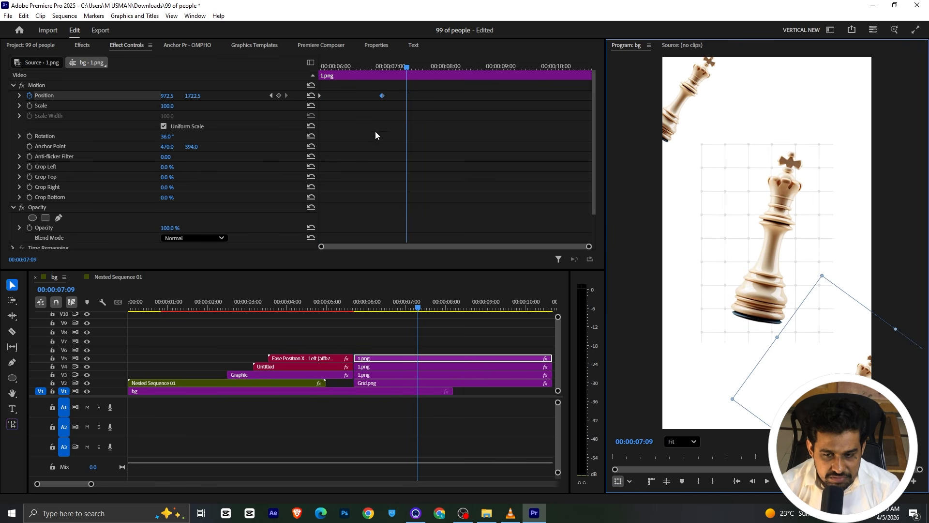
# - Apply Ease In temporal interpolation to the ending Position keyframes of the V5 and V4 chess pieces
pyautogui.click(384, 106)
pyautogui.rightClick(382, 96)
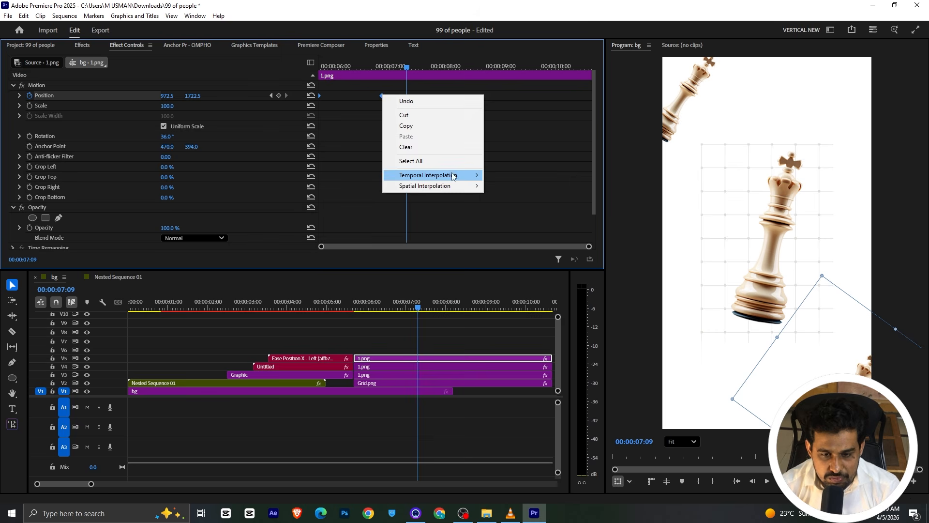
pyautogui.moveTo(440, 174)
pyautogui.click(508, 234)
pyautogui.click(389, 367)
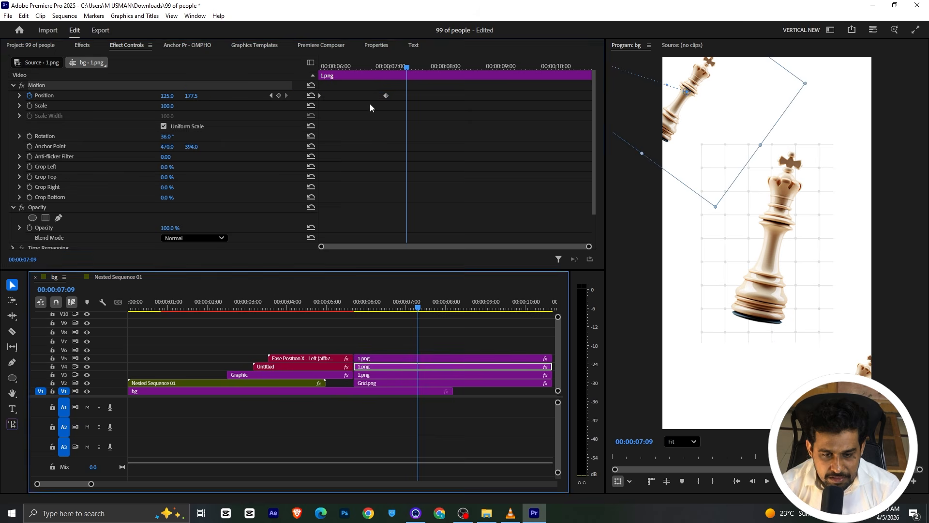
pyautogui.rightClick(386, 96)
pyautogui.moveTo(438, 179)
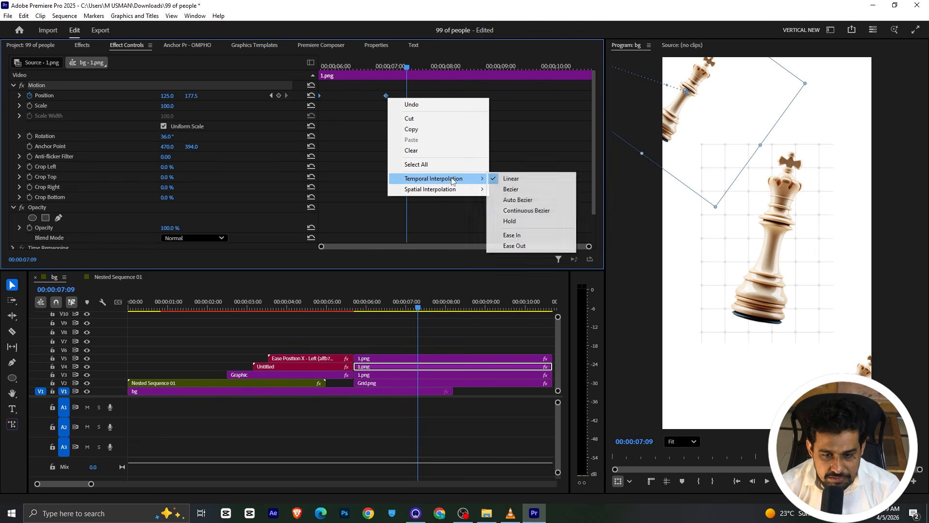
pyautogui.click(504, 234)
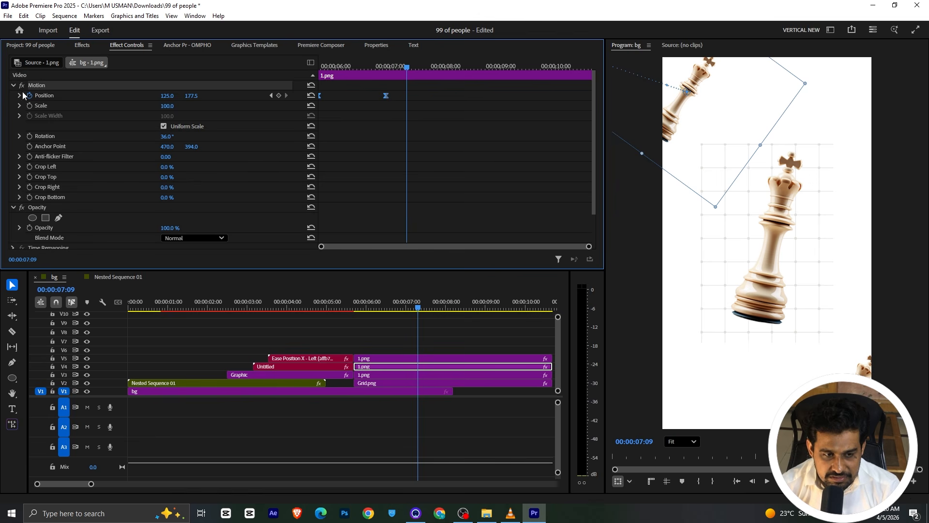
# - Reshape the V4 chess piece's Position velocity curve into a fast start with a long slow finish, and preview it
pyautogui.click(20, 96)
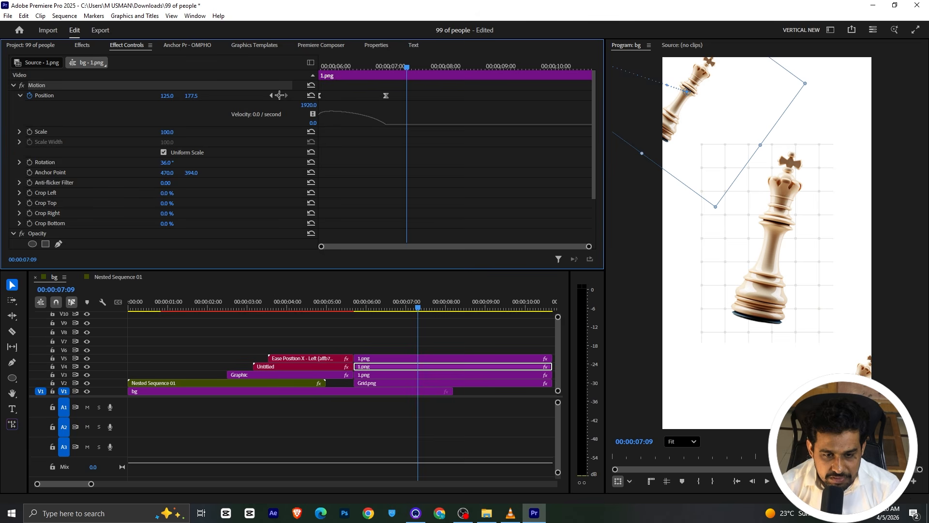
pyautogui.moveTo(323, 113); pyautogui.dragTo(320, 126)
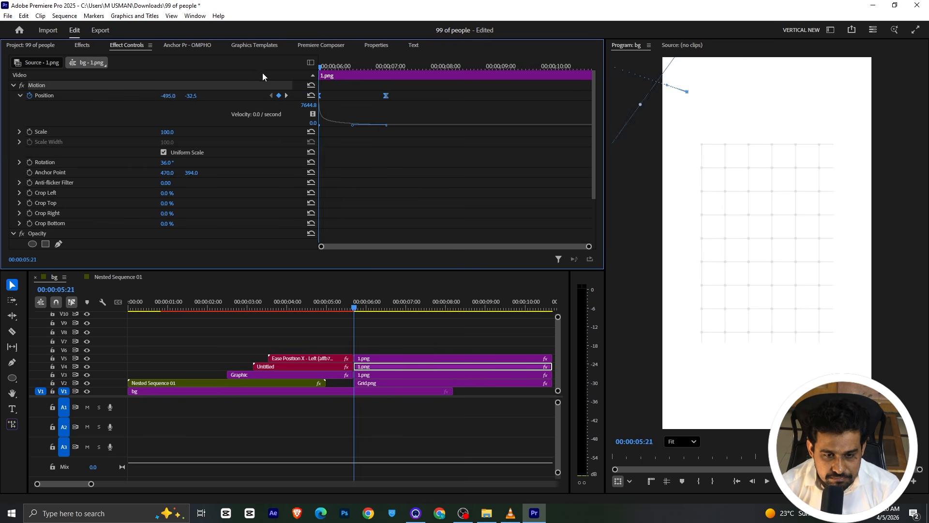
pyautogui.press('space')
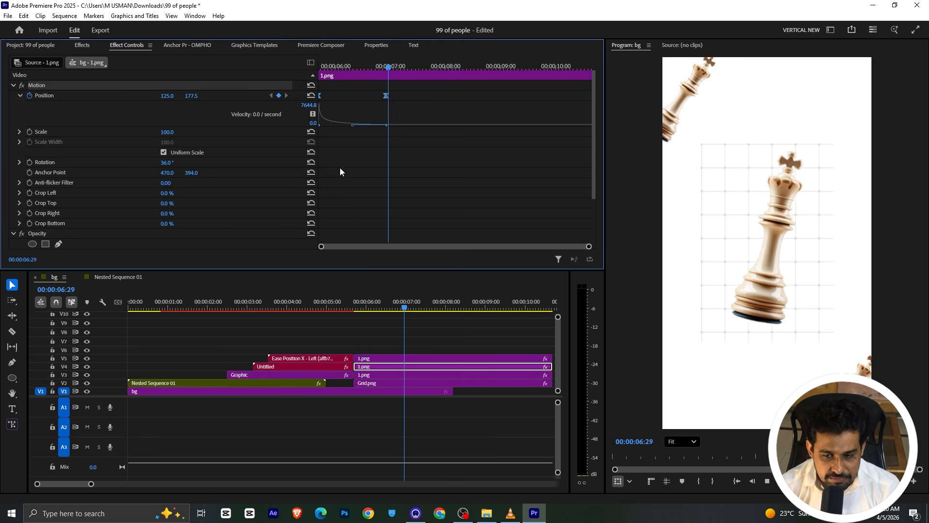
pyautogui.press('space')
# - Give the V5 chess piece's Position velocity curve the same fast start and long slow finish, and preview the entrance
pyautogui.click(406, 359)
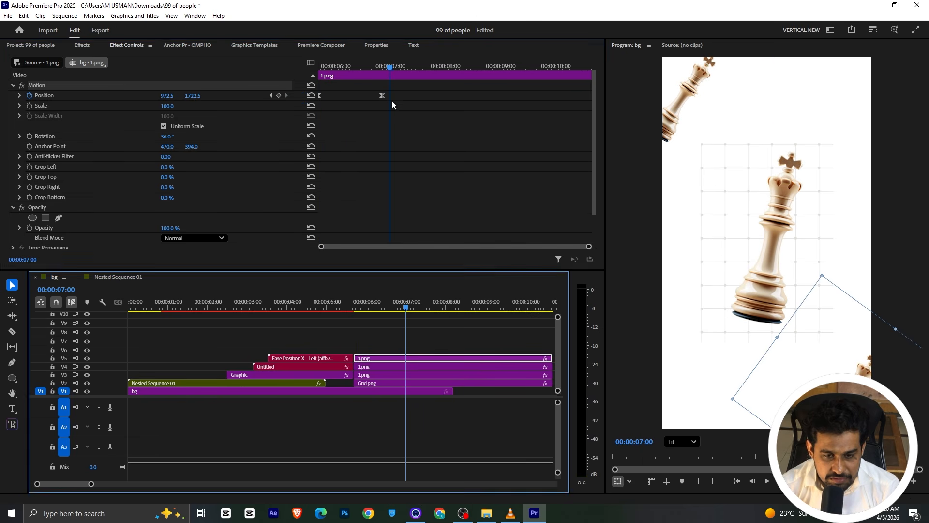
pyautogui.click(391, 86)
pyautogui.moveTo(389, 91); pyautogui.dragTo(178, 112)
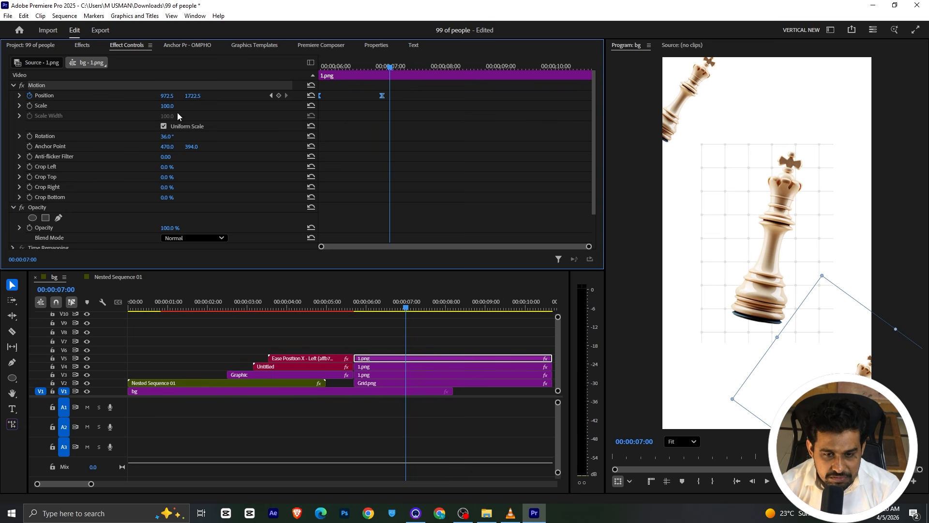
pyautogui.click(20, 96)
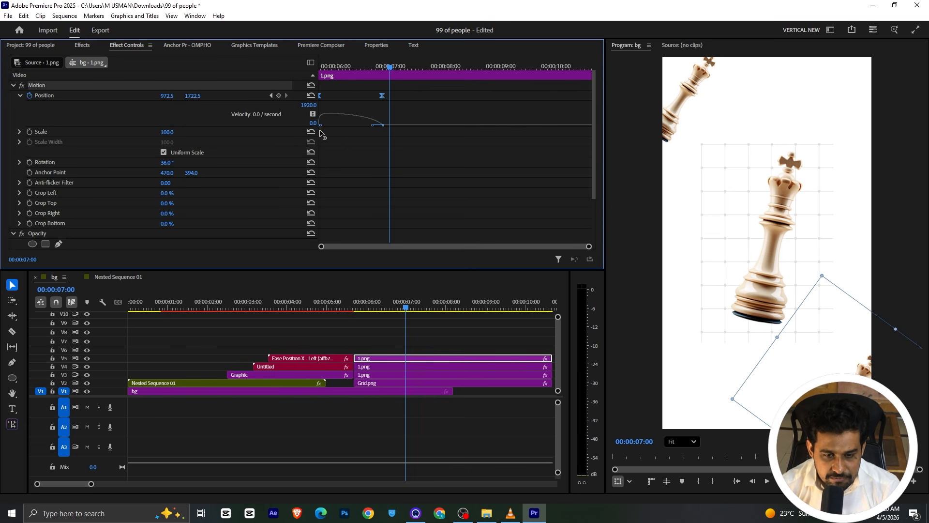
pyautogui.moveTo(378, 127); pyautogui.dragTo(338, 135)
pyautogui.press('Up')
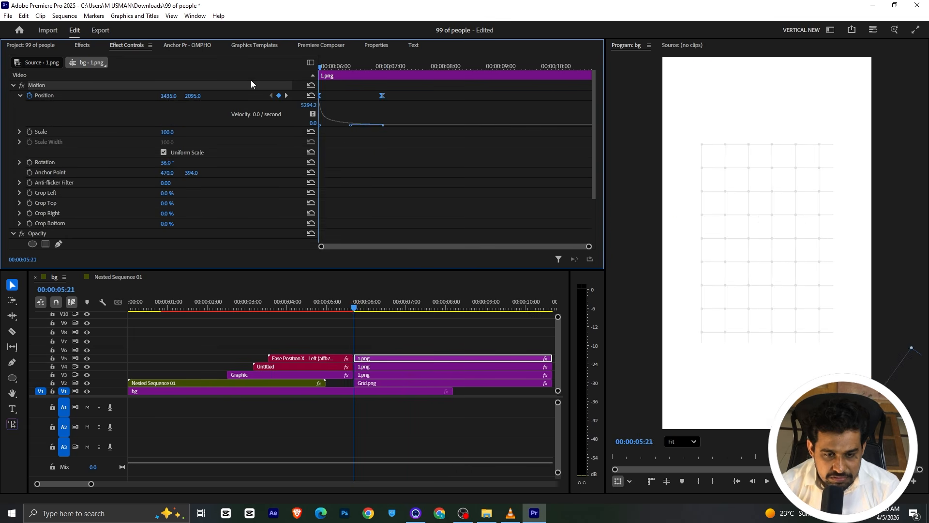
pyautogui.press('space')
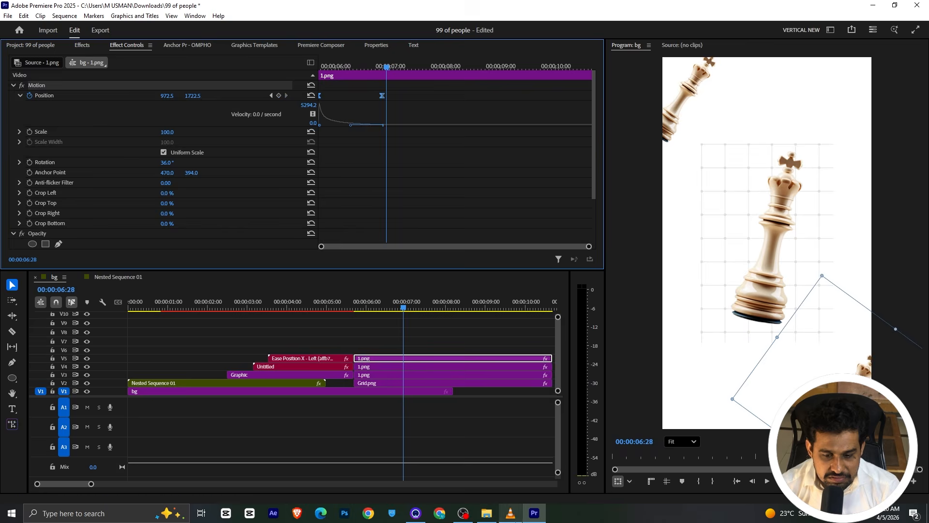
# - Switch to the VLC reference video, examine the brain scene with the blue bar, and return to Premiere Pro
pyautogui.click(511, 513)
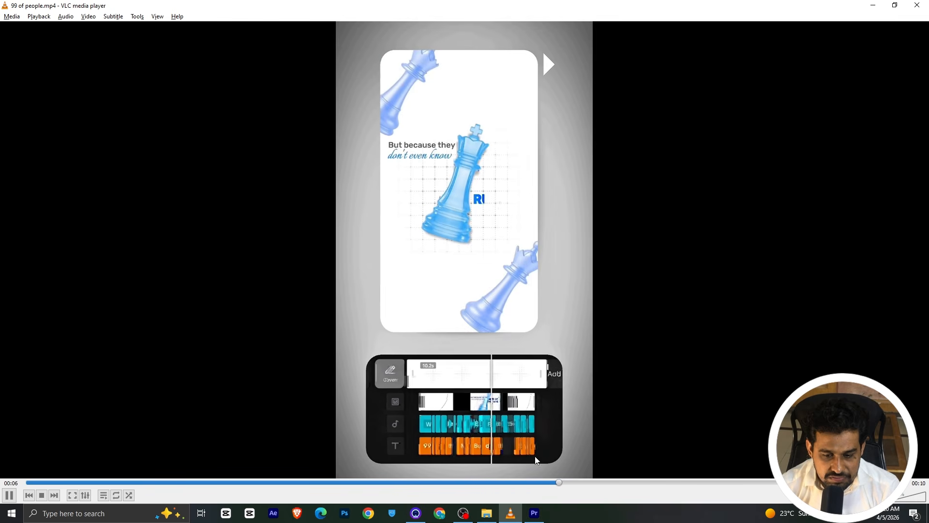
pyautogui.moveTo(593, 483); pyautogui.dragTo(710, 482)
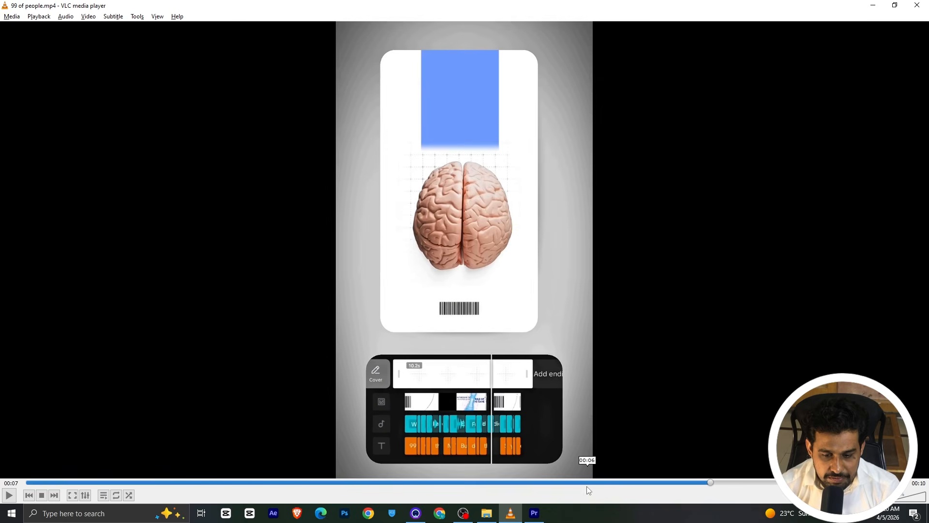
pyautogui.click(537, 516)
# - Cut the three chess pieces and Grid.png at 00:00:07:26, delete the parts after the cuts, and extend the bg clip on V1
pyautogui.moveTo(409, 308); pyautogui.dragTo(440, 309)
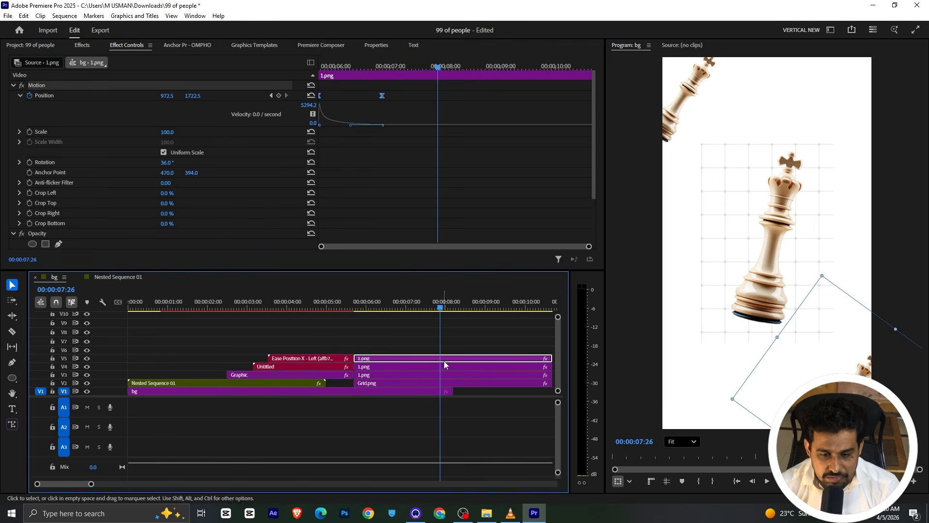
pyautogui.press('c')
pyautogui.click(441, 358)
pyautogui.click(441, 375)
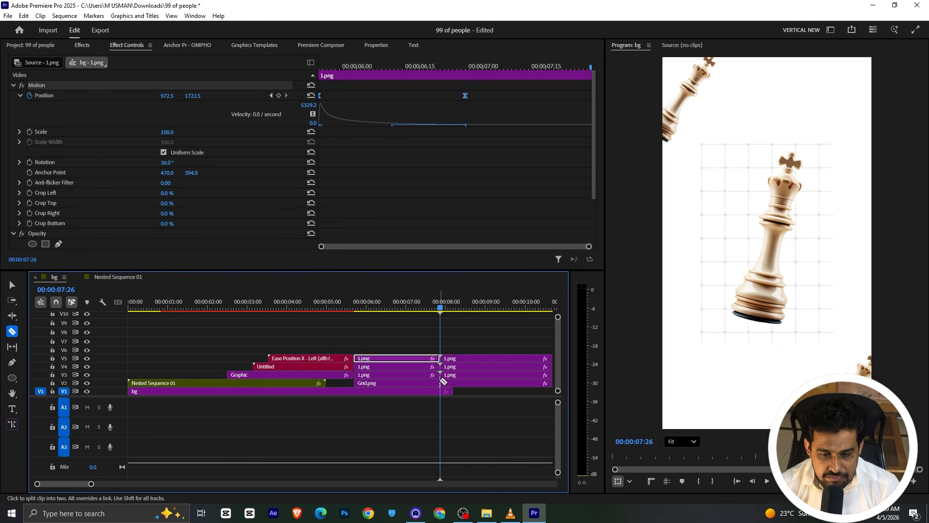
pyautogui.click(443, 382)
pyautogui.press('v')
pyautogui.moveTo(461, 343); pyautogui.dragTo(552, 391)
pyautogui.press('Delete')
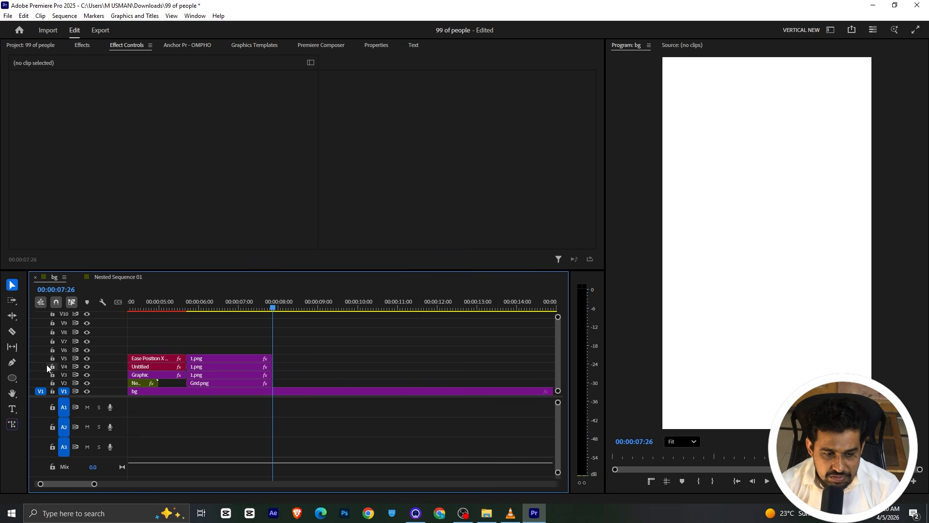
# - Draw a tall centred rectangle at 00:00:07:26 on V2, flush with the top edge of the frame at Position 540, 942
pyautogui.click(12, 377)
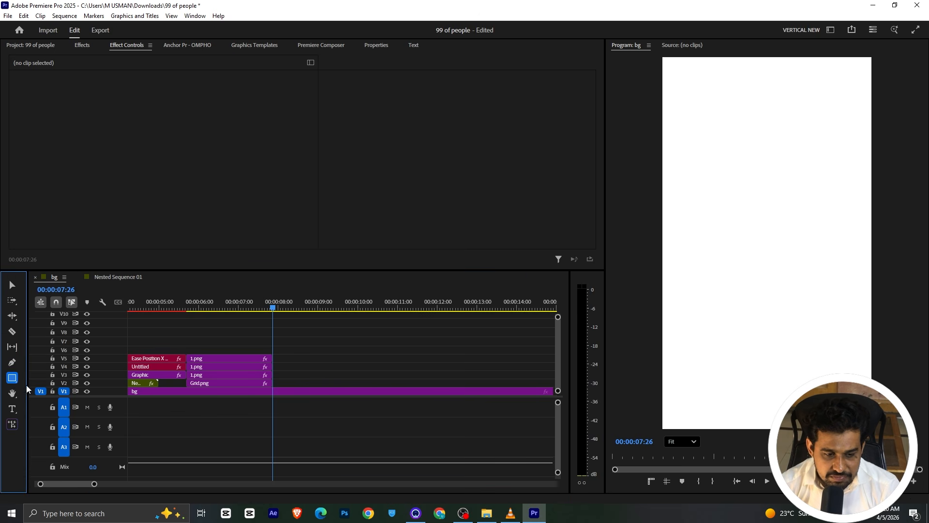
pyautogui.moveTo(724, 63); pyautogui.dragTo(814, 364)
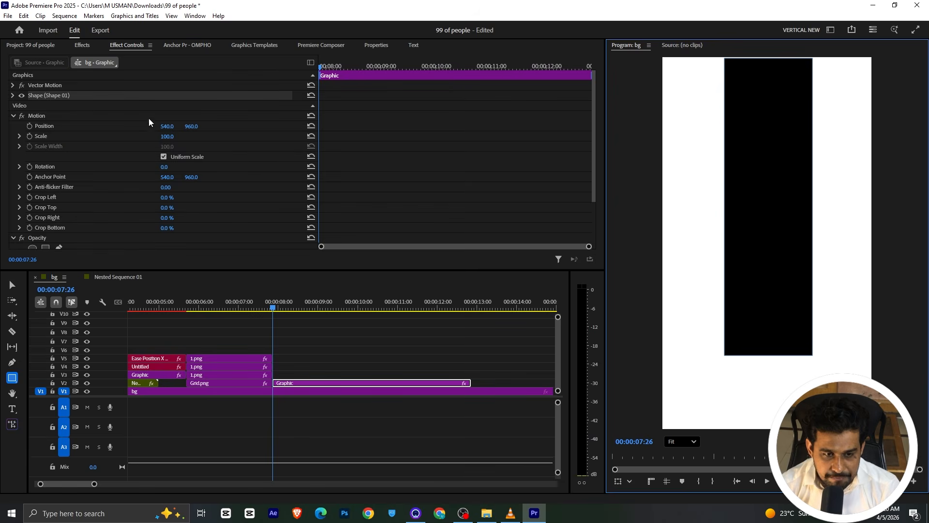
pyautogui.click(376, 45)
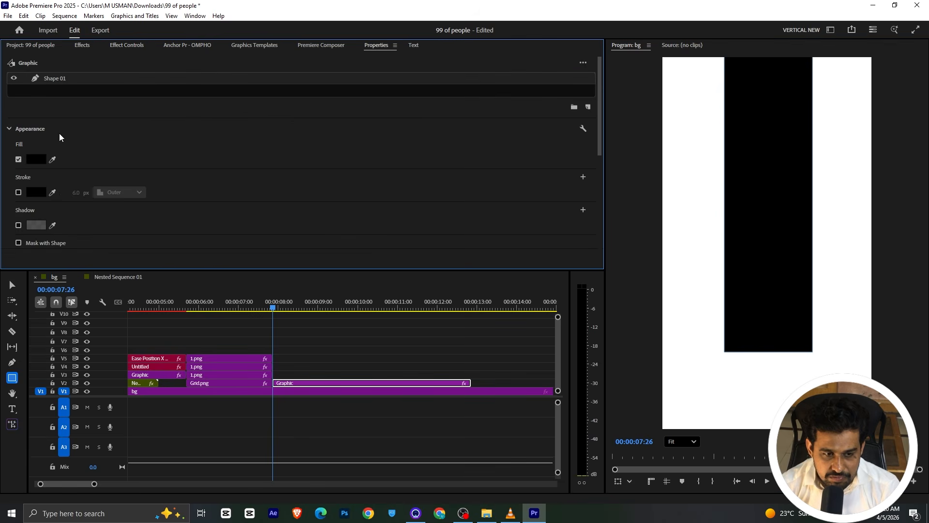
pyautogui.hotkey('alt', 'Tab')
pyautogui.hotkey('alt', 'Tab')
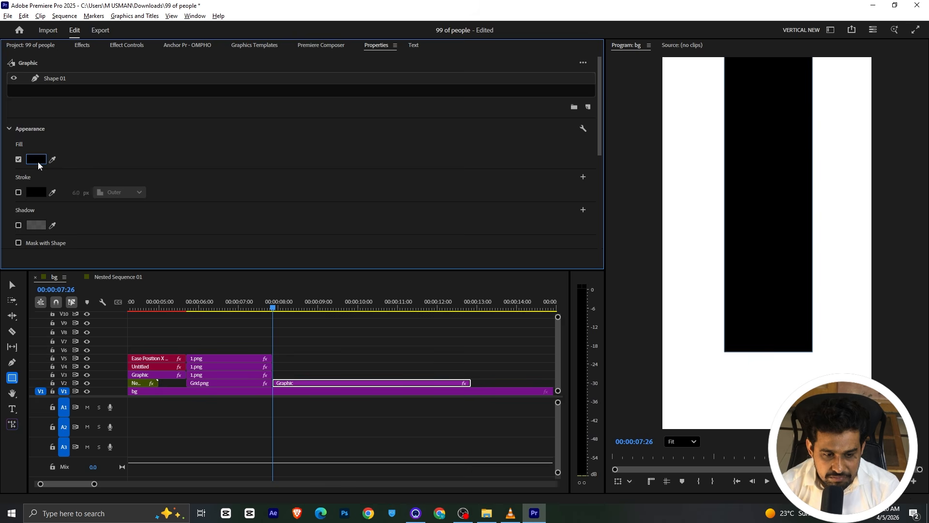
pyautogui.click(38, 163)
pyautogui.moveTo(482, 249)
pyautogui.mouseDown()
pyautogui.moveTo(487, 257)
pyautogui.moveTo(469, 276)
pyautogui.moveTo(486, 329)
pyautogui.mouseUp()
pyautogui.moveTo(464, 268); pyautogui.dragTo(475, 284)
pyautogui.hotkey('alt', 'Tab')
pyautogui.hotkey('alt', 'Tab')
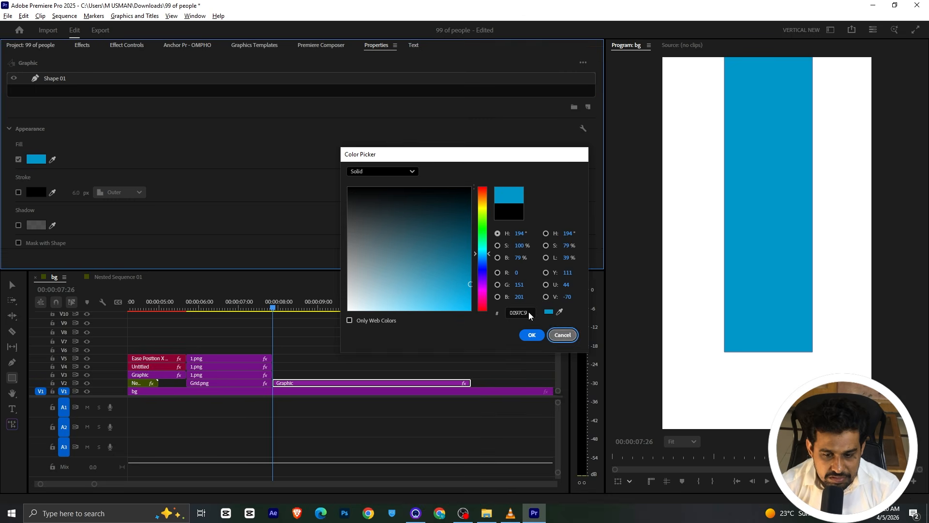
pyautogui.click(562, 334)
# - Open 99 of people.mp4 in the Source monitor and sample its light blue bar as the rectangle's fill color
pyautogui.click(37, 46)
pyautogui.doubleClick(137, 171)
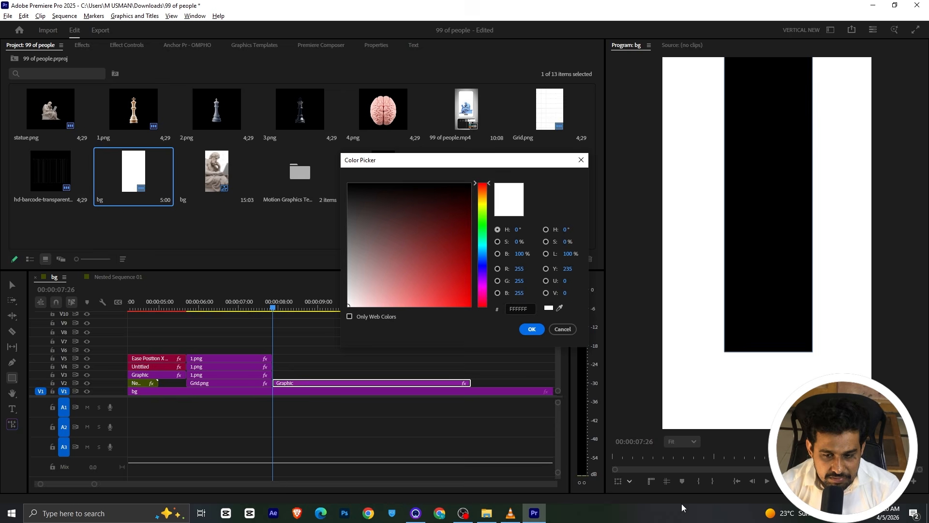
pyautogui.click(563, 329)
pyautogui.doubleClick(466, 111)
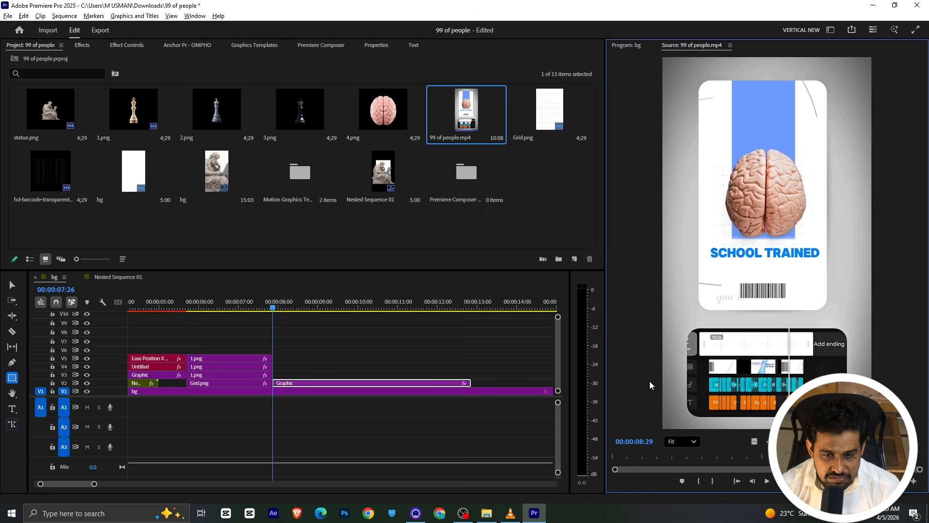
pyautogui.click(376, 45)
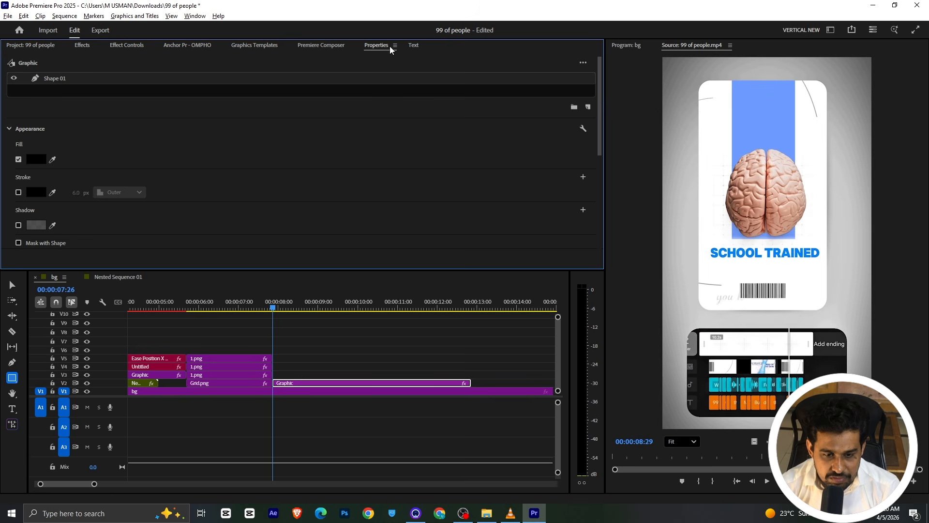
pyautogui.click(777, 134)
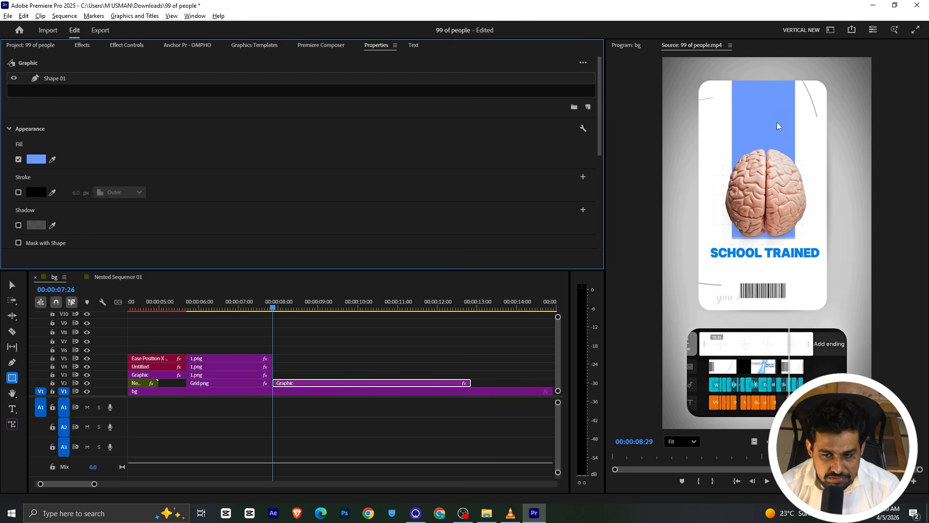
pyautogui.click(615, 46)
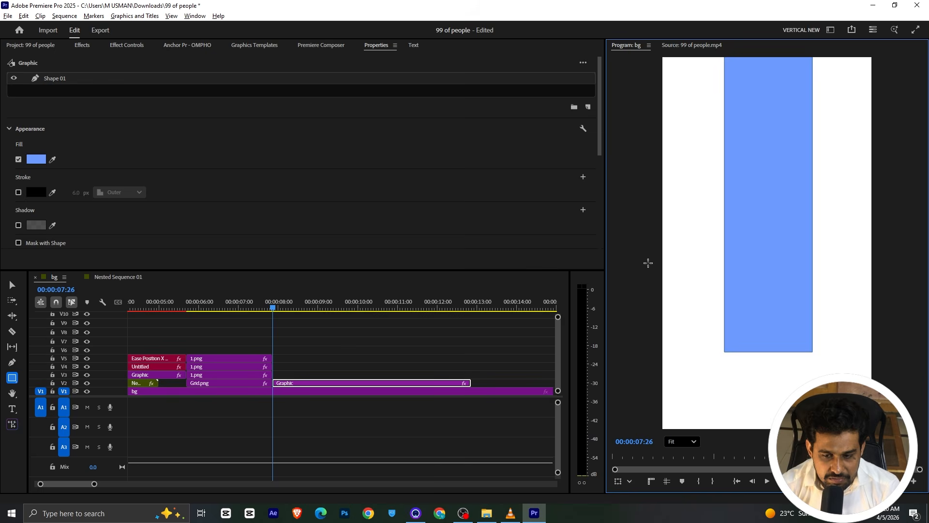
# - Move the rectangle graphic up to V3 and extend Grid.png beneath it on V2 to about 00:00:12:00
pyautogui.hotkey('alt', 'Tab')
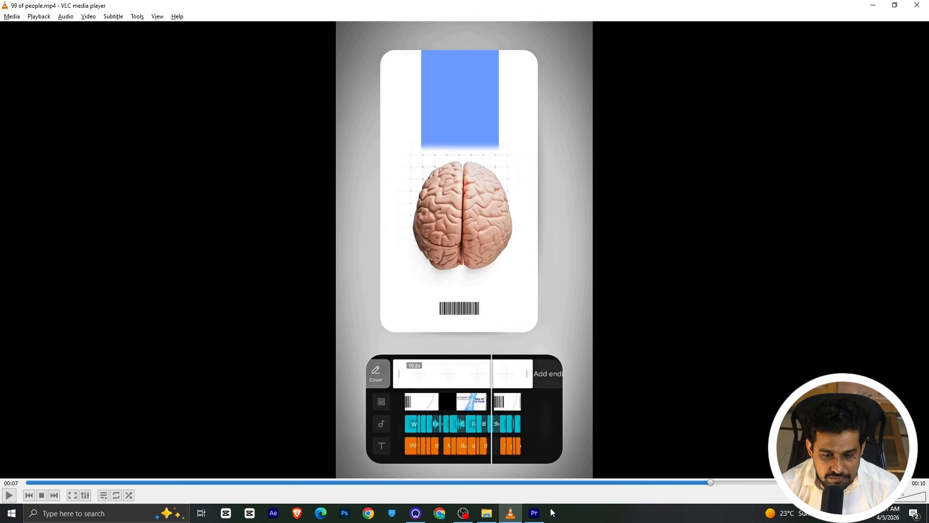
pyautogui.click(534, 513)
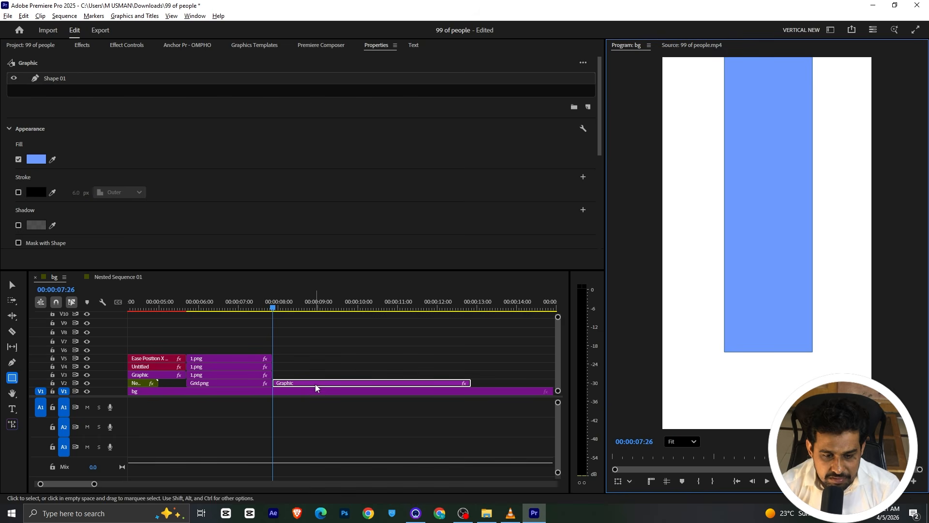
pyautogui.moveTo(316, 387); pyautogui.dragTo(436, 382)
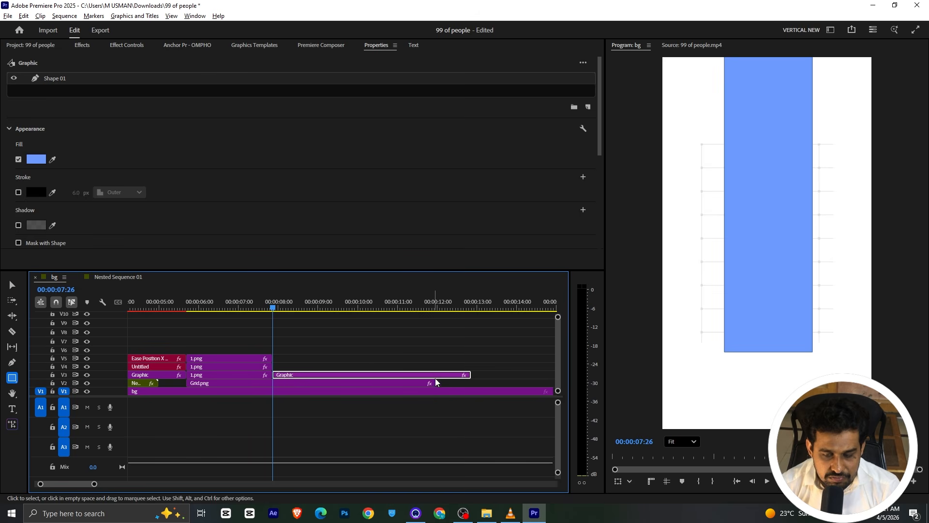
pyautogui.click(369, 364)
pyautogui.click(364, 371)
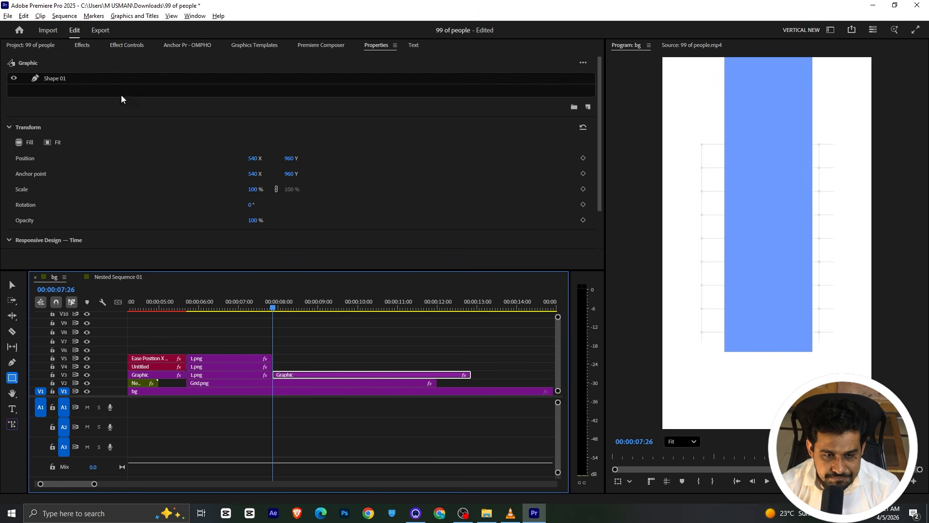
# - Turn off Uniform Scale for the blue rectangle graphic and move its anchor point to the bar's top centre, at about 545, 30.5
pyautogui.click(116, 45)
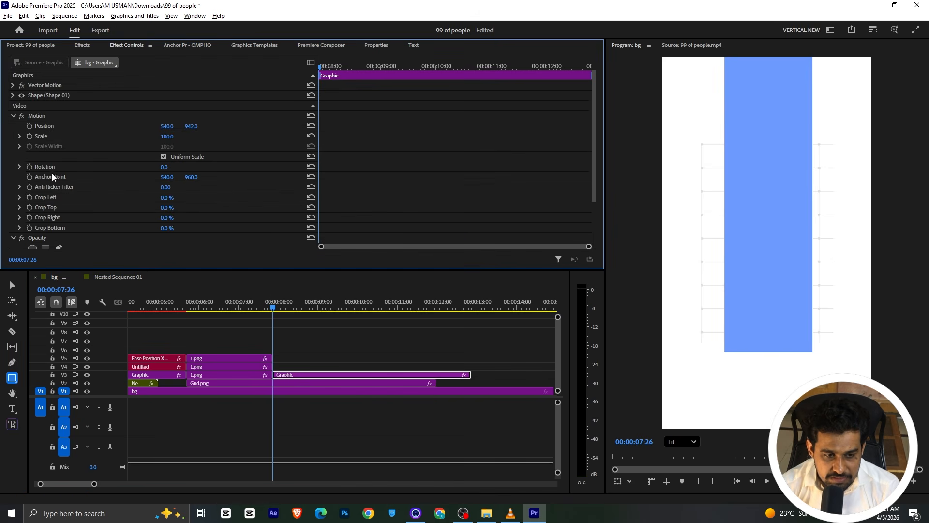
pyautogui.click(164, 157)
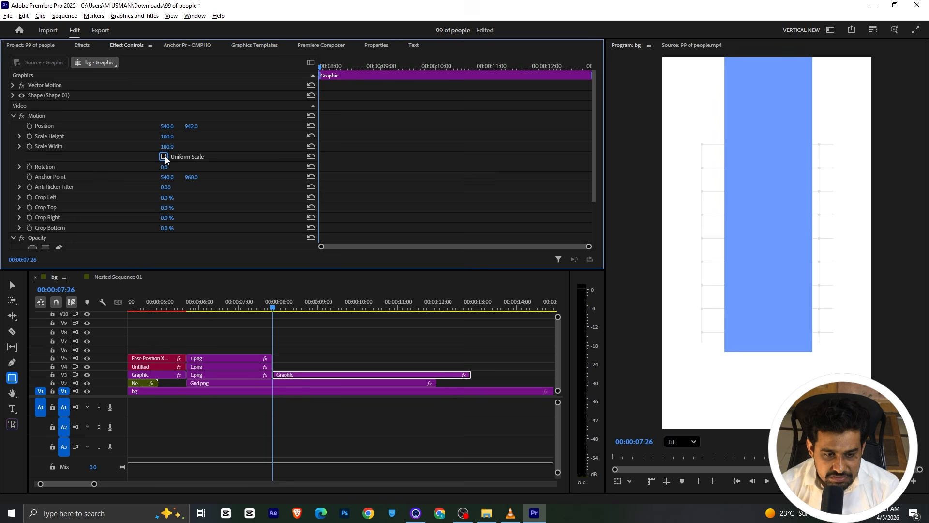
pyautogui.click(55, 176)
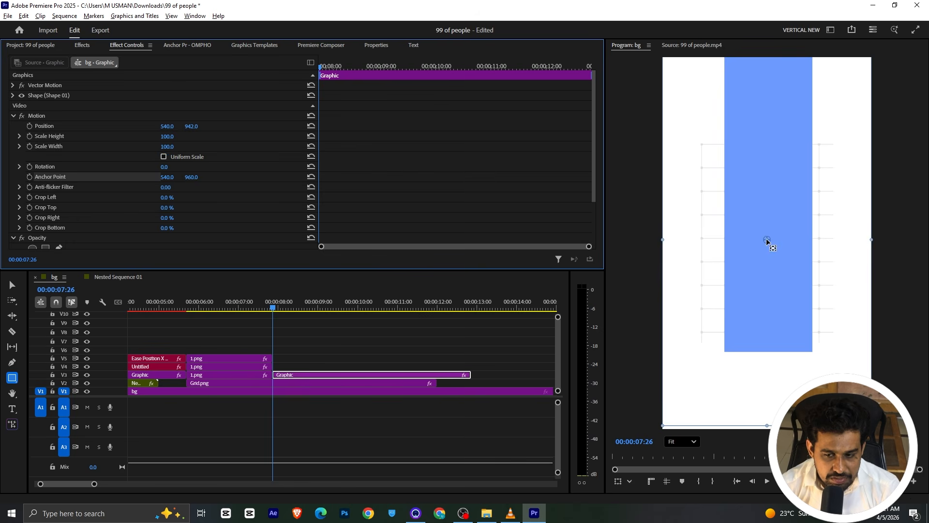
pyautogui.moveTo(766, 239); pyautogui.dragTo(766, 262)
pyautogui.moveTo(764, 342); pyautogui.dragTo(768, 61)
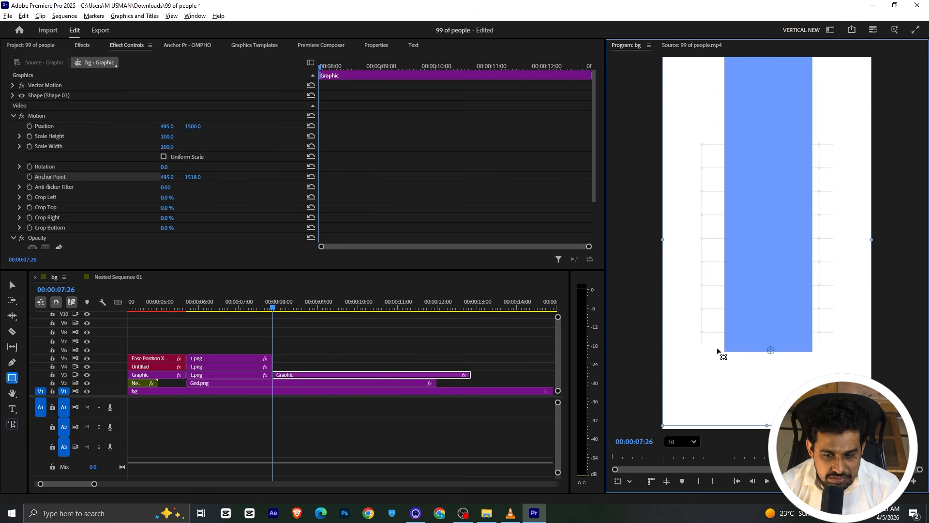
pyautogui.moveTo(175, 151); pyautogui.dragTo(169, 132)
pyautogui.moveTo(758, 348); pyautogui.dragTo(754, 264)
pyautogui.hotkey('ctrl', 'z')
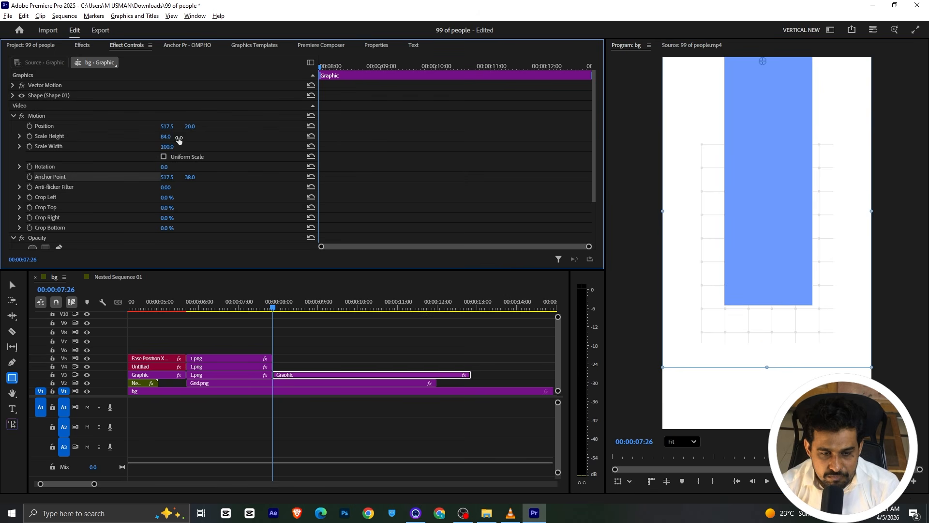
pyautogui.hotkey('ctrl', 'z')
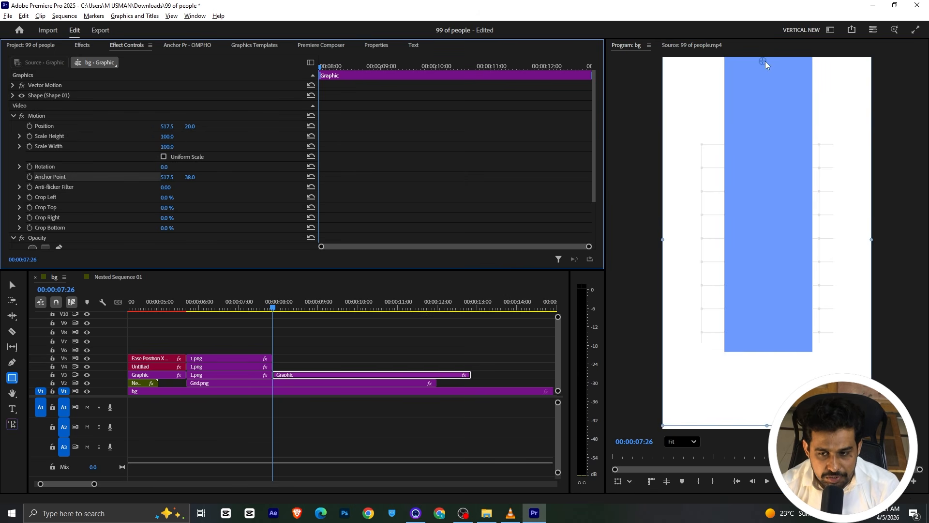
pyautogui.moveTo(765, 61); pyautogui.dragTo(768, 60)
# - Animate the blue bar's Scale Height from 0 at 00:00:07:26 to 100 at about 00:00:09:03, and play it back
pyautogui.click(29, 136)
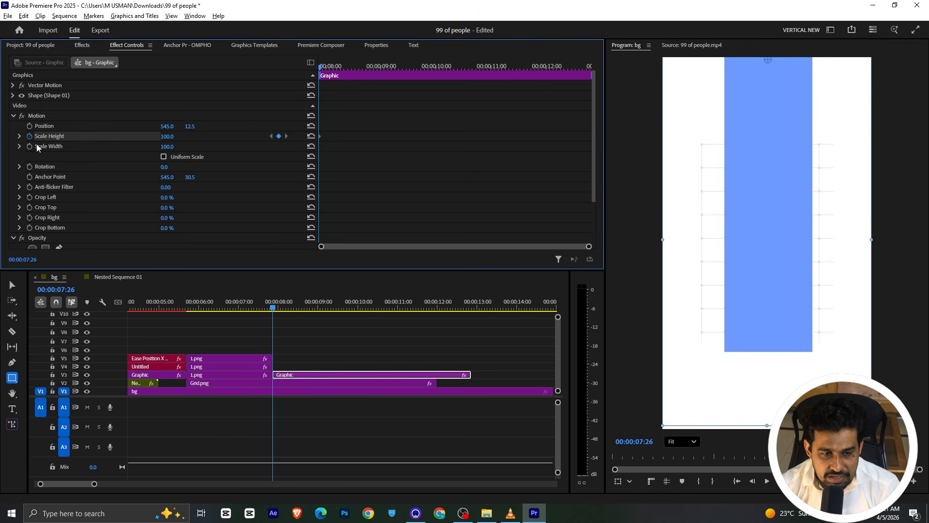
pyautogui.moveTo(321, 136); pyautogui.dragTo(387, 146)
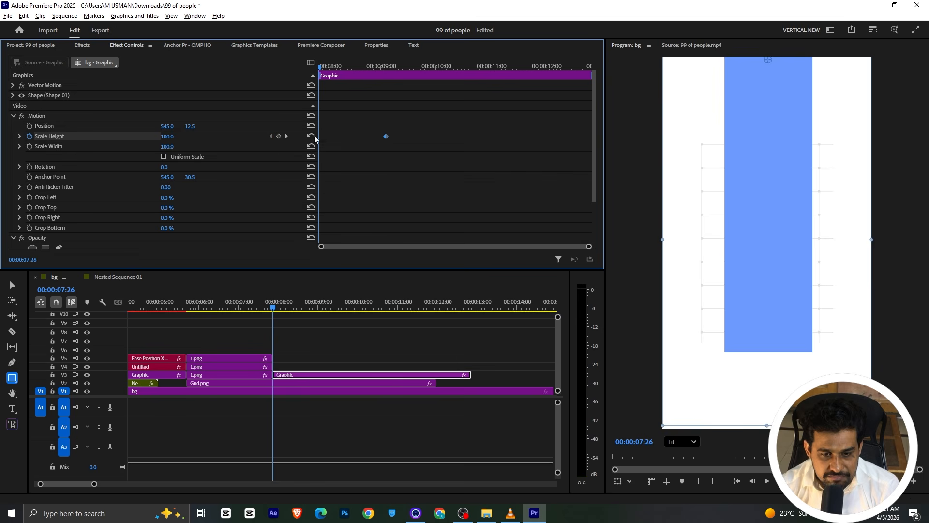
pyautogui.moveTo(172, 139); pyautogui.dragTo(124, 139)
pyautogui.press('space')
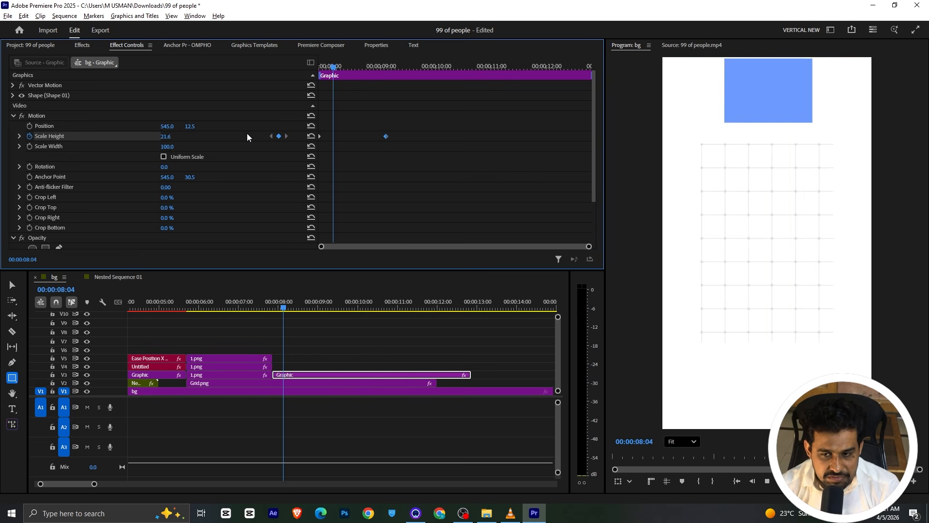
pyautogui.press('space')
# - Ease the blue bar's Scale Height keyframes and reshape the velocity curve so the bar grows quickly at first and slows down
pyautogui.moveTo(415, 127); pyautogui.dragTo(228, 166)
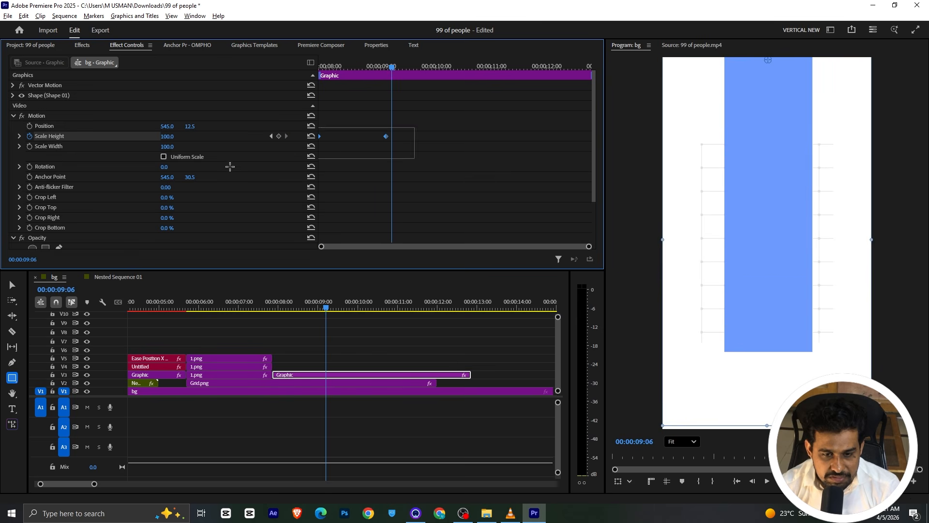
pyautogui.rightClick(386, 136)
pyautogui.click(443, 259)
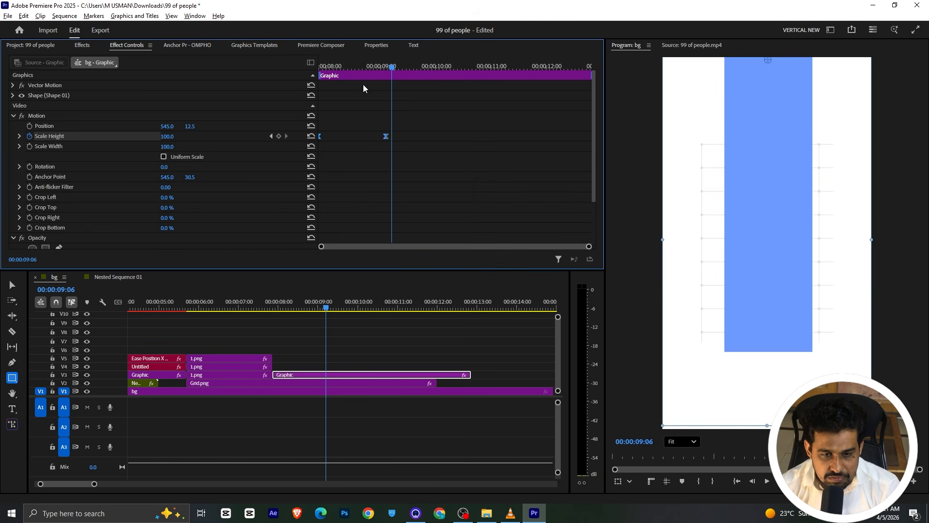
pyautogui.press('space')
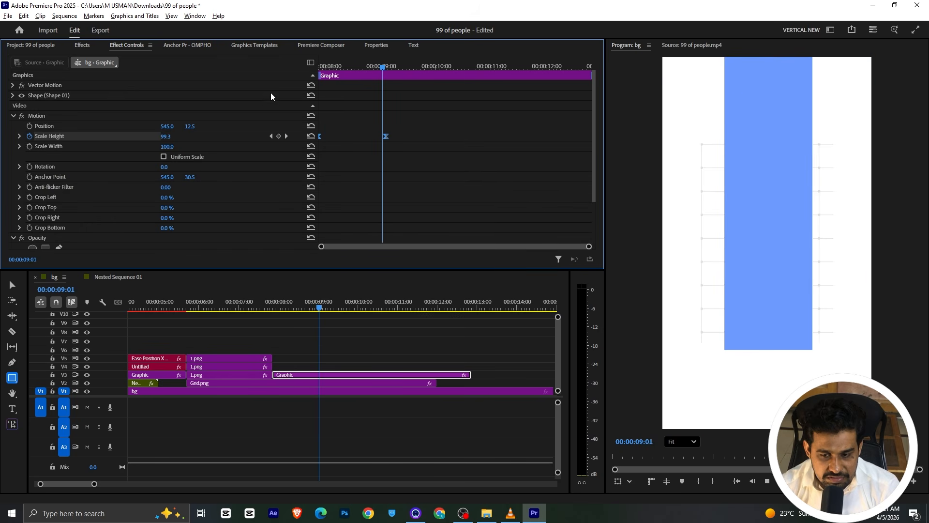
pyautogui.press('space')
pyautogui.click(19, 137)
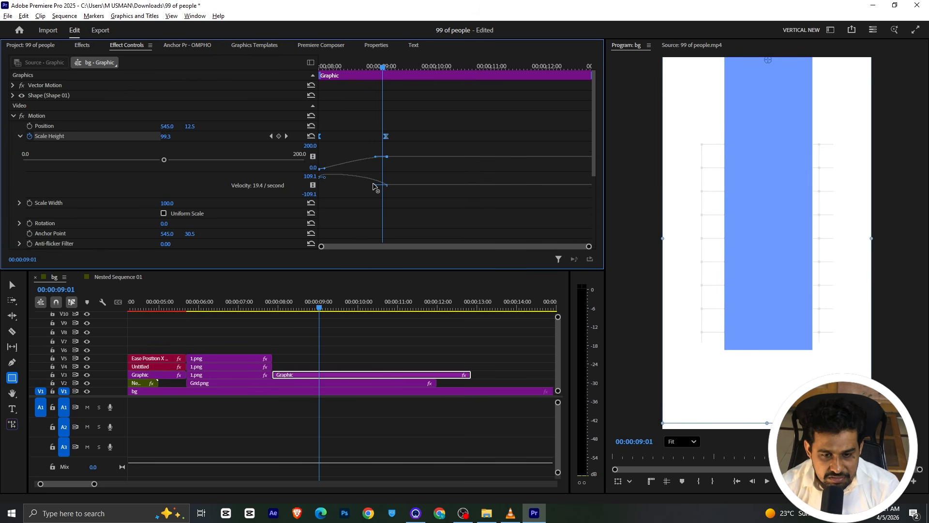
pyautogui.moveTo(323, 177); pyautogui.dragTo(358, 187)
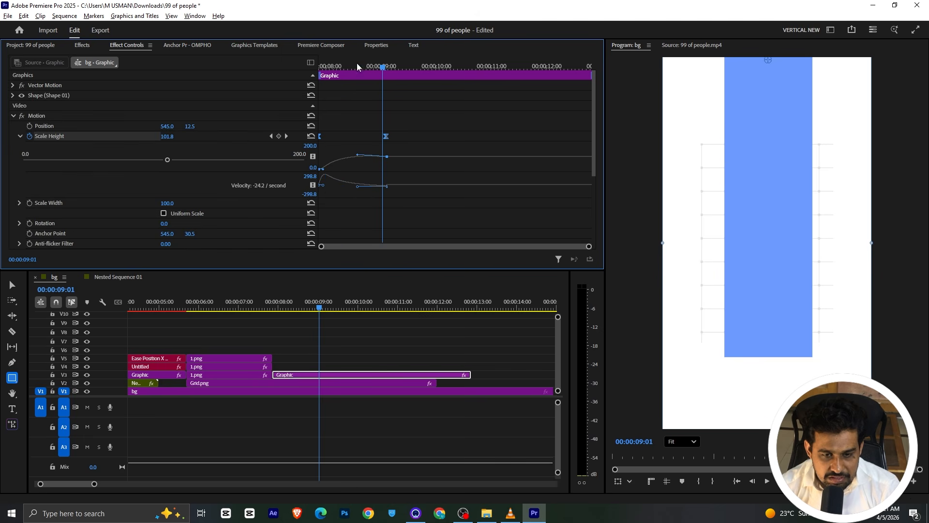
pyautogui.moveTo(356, 64); pyautogui.dragTo(262, 76)
pyautogui.press('space')
# - Check the brain scene in the reference video in VLC, and place 4.png on V4 at 00:00:08:28 in Premiere Pro
pyautogui.hotkey('alt', 'Tab')
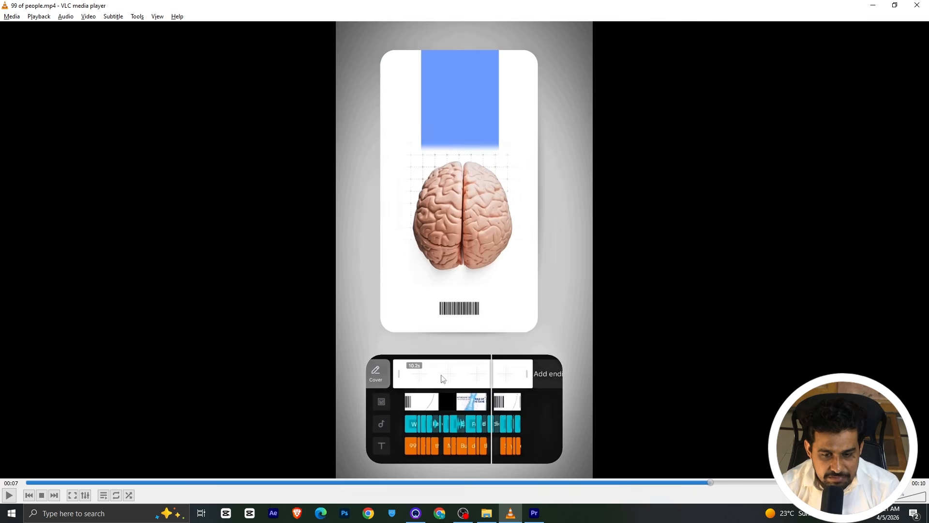
pyautogui.hotkey('alt', 'Tab')
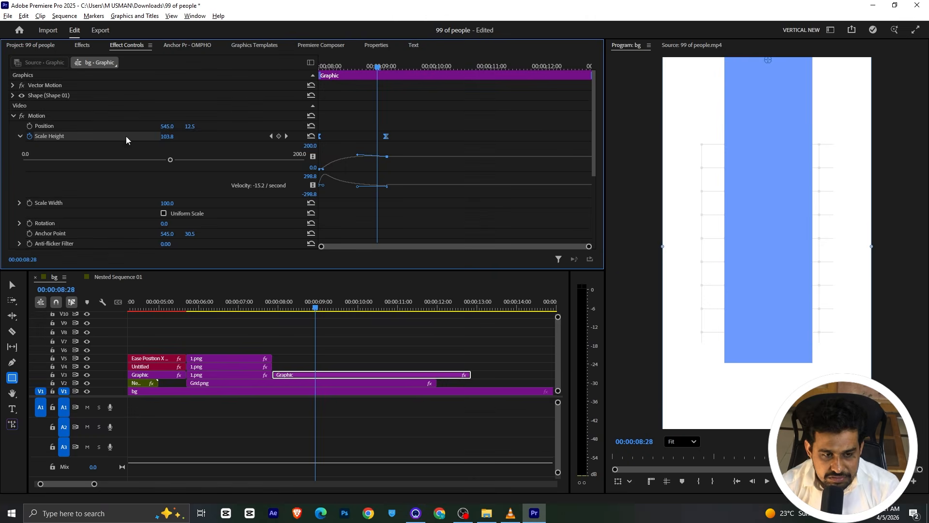
pyautogui.click(30, 45)
pyautogui.moveTo(383, 109); pyautogui.dragTo(318, 366)
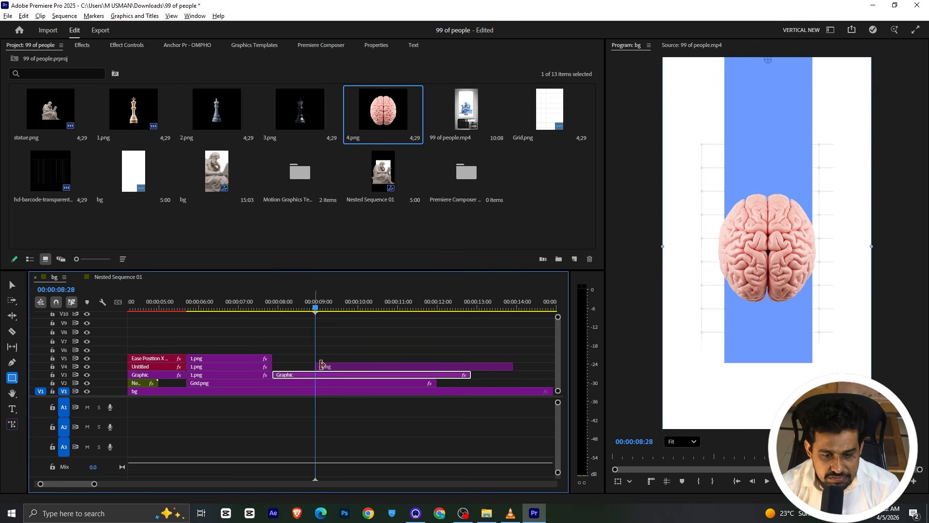
# - Scale the brain image to 110 and move it down to Position 552, 1404
pyautogui.click(127, 45)
pyautogui.click(168, 106)
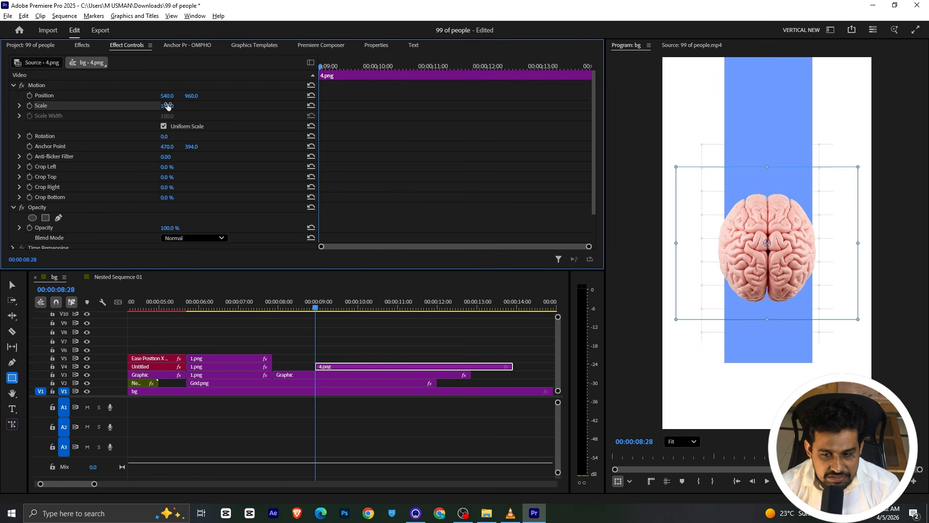
pyautogui.moveTo(192, 95)
pyautogui.mouseDown()
pyautogui.moveTo(195, 105)
pyautogui.moveTo(168, 100)
pyautogui.moveTo(169, 89)
pyautogui.moveTo(173, 96)
pyautogui.mouseUp()
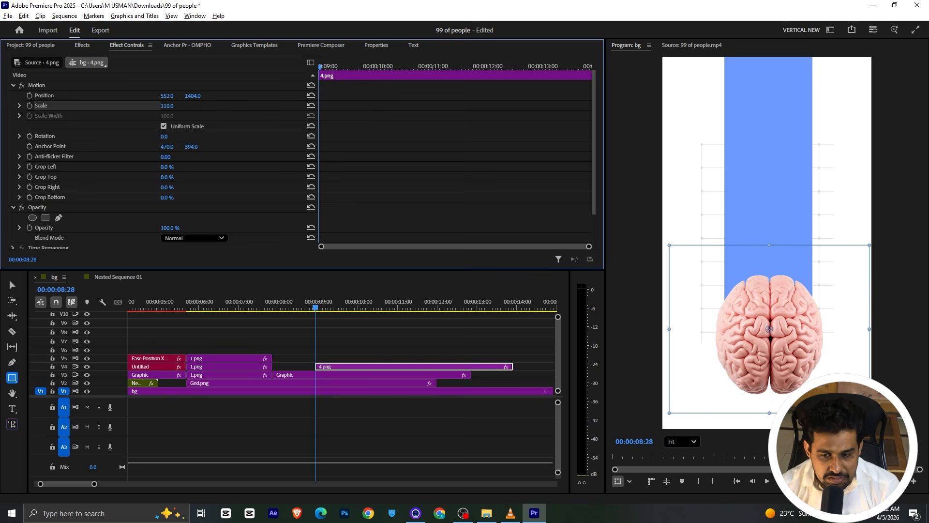
# - Animate the brain's Position from 552, 1477 at 00:00:08:28 to 552, 1147 at about 00:00:10:01, and save the project
pyautogui.click(30, 96)
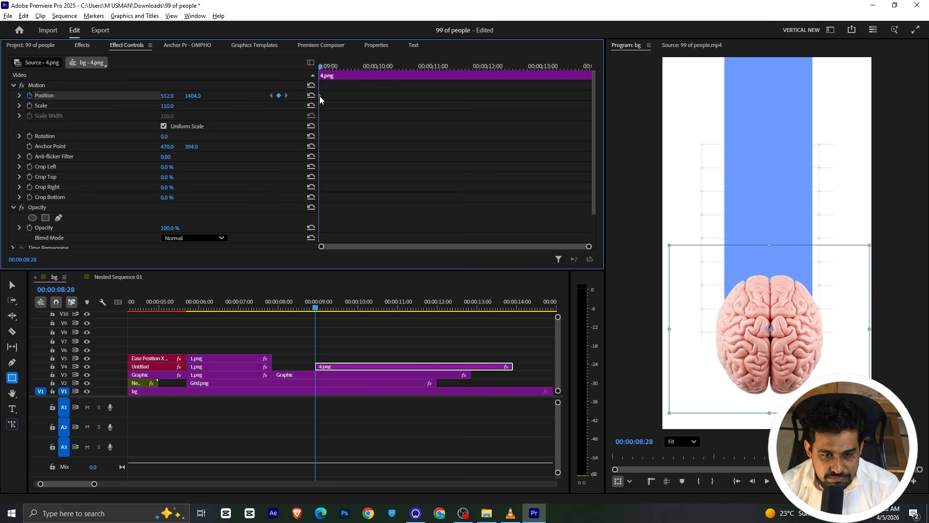
pyautogui.moveTo(366, 105); pyautogui.dragTo(374, 104)
pyautogui.click(193, 95)
pyautogui.click(386, 102)
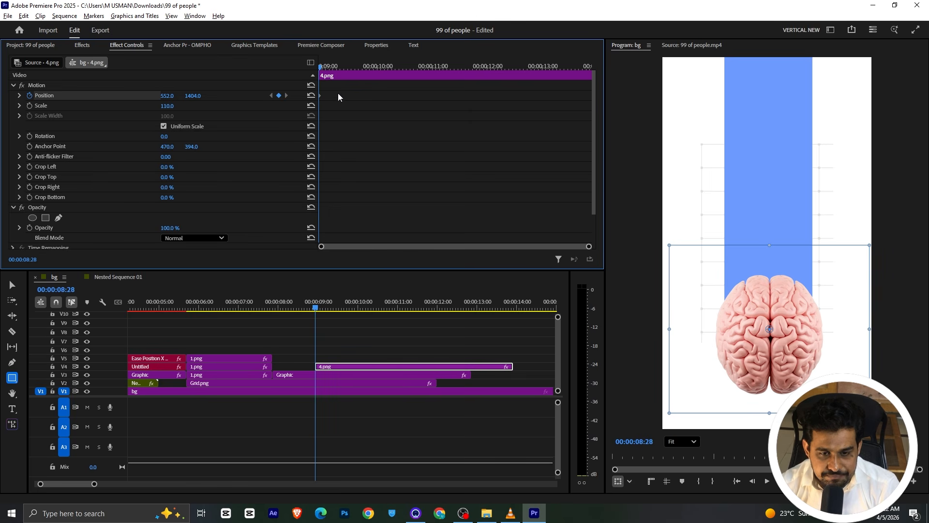
pyautogui.moveTo(338, 94); pyautogui.dragTo(198, 83)
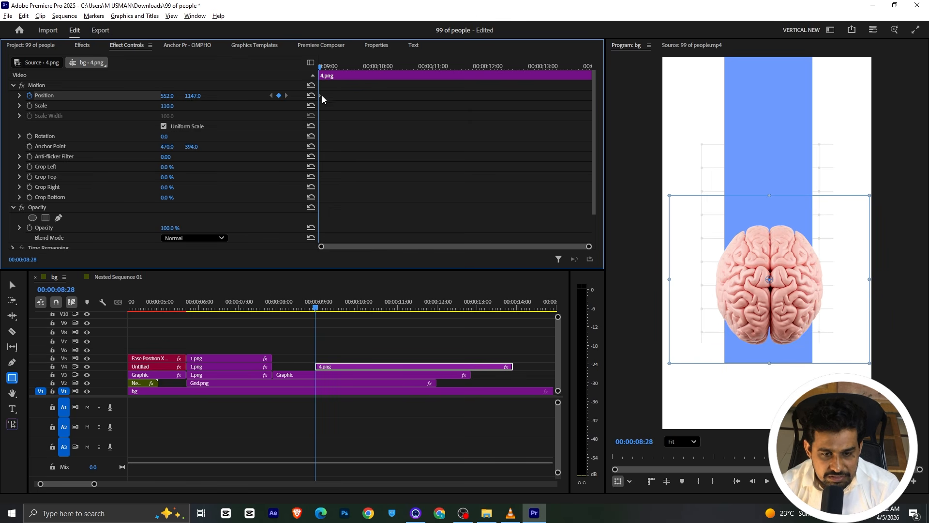
pyautogui.moveTo(367, 108); pyautogui.dragTo(383, 107)
pyautogui.moveTo(193, 96); pyautogui.dragTo(196, 109)
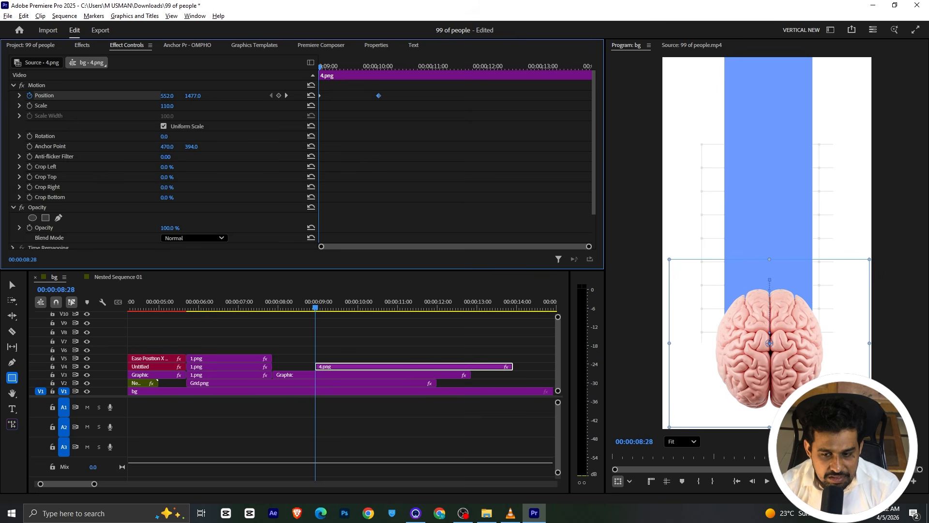
pyautogui.hotkey('ctrl', 's')
# - Animate the brain's Opacity from 0% at 00:00:08:28 to 100% at 00:00:10:01, and save the project
pyautogui.click(30, 228)
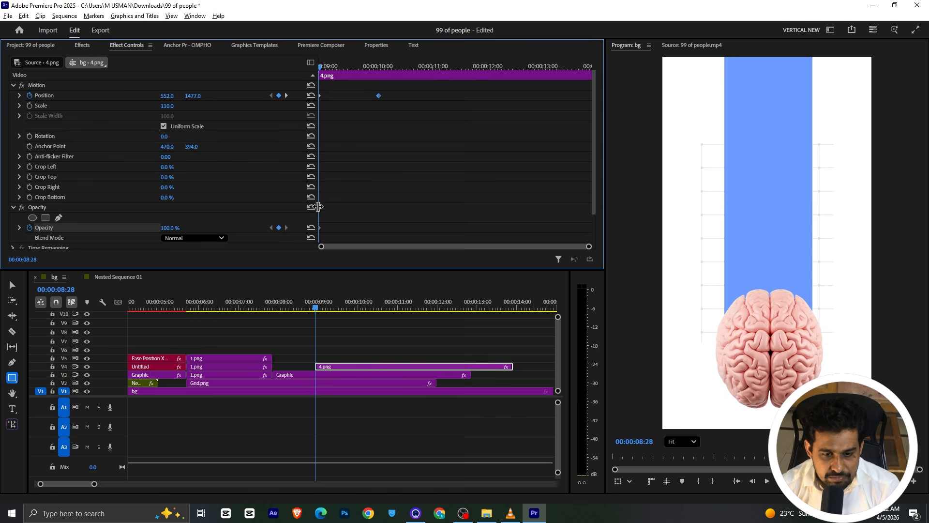
pyautogui.moveTo(394, 225); pyautogui.dragTo(380, 228)
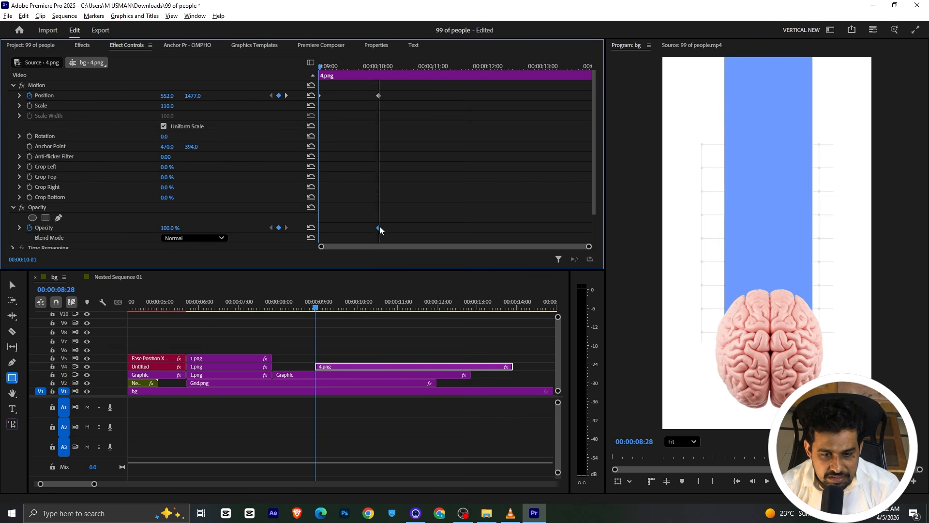
pyautogui.moveTo(169, 228); pyautogui.dragTo(174, 228)
pyautogui.hotkey('ctrl', 's')
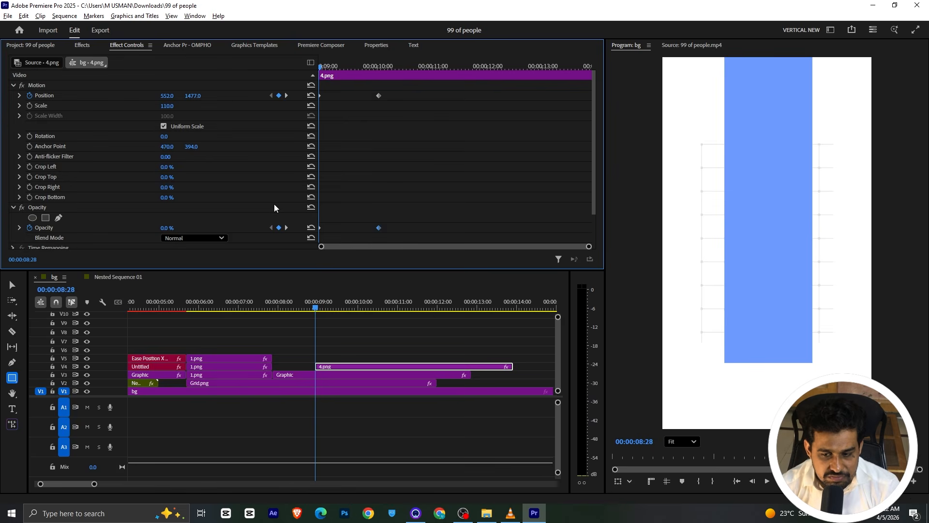
# - Preview the brain's entrance and apply Ease In to all its Position and Opacity keyframes
pyautogui.press('space')
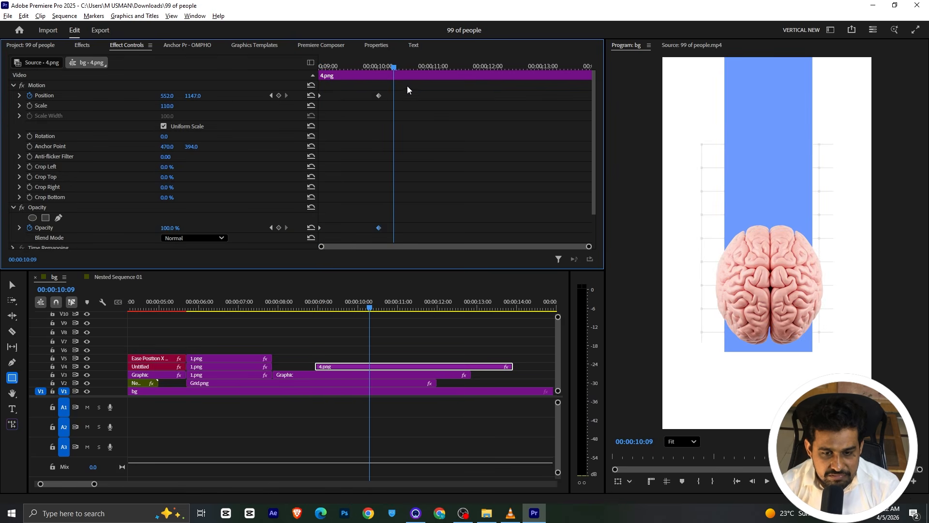
pyautogui.moveTo(407, 89); pyautogui.dragTo(212, 344)
pyautogui.rightClick(378, 217)
pyautogui.moveTo(434, 299)
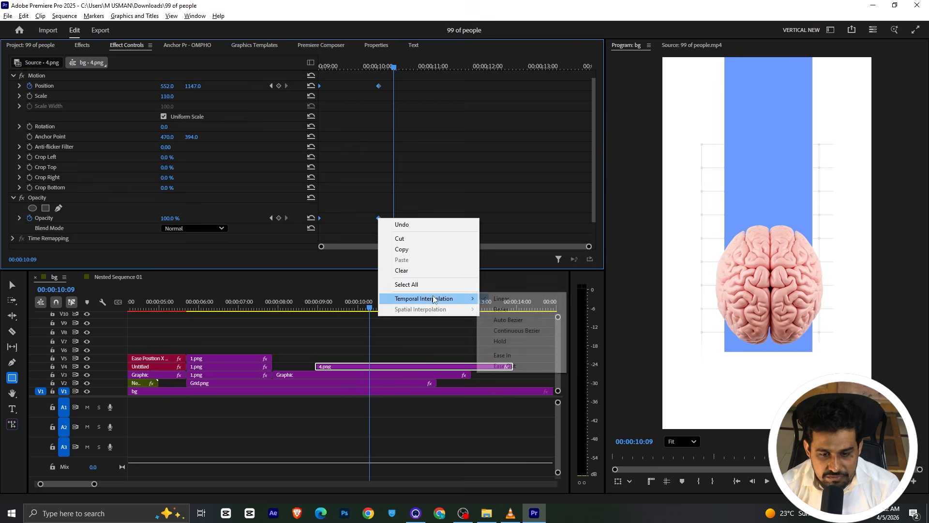
pyautogui.click(503, 354)
# - Reshape the brain's Position velocity curve to start fast and slow down gradually, and play back the result
pyautogui.click(20, 86)
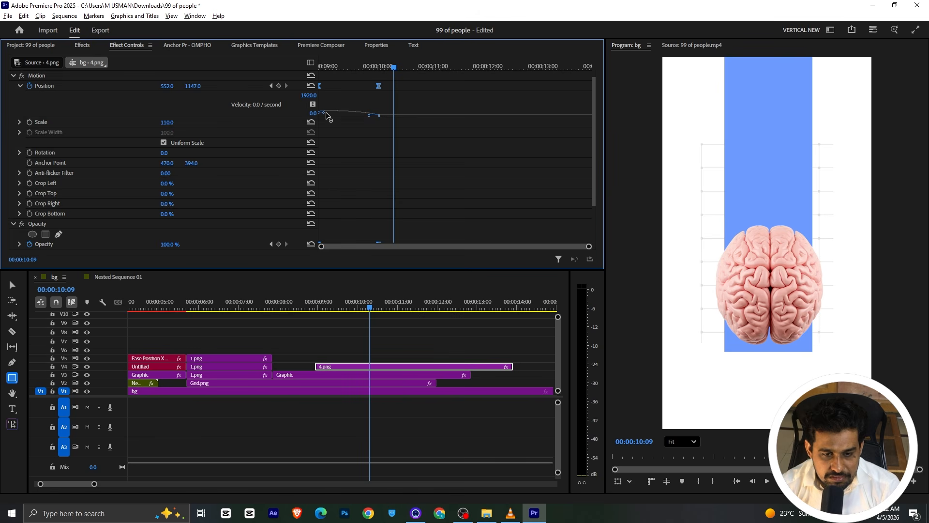
pyautogui.moveTo(366, 115); pyautogui.dragTo(347, 120)
pyautogui.moveTo(344, 65); pyautogui.dragTo(228, 74)
pyautogui.press('space')
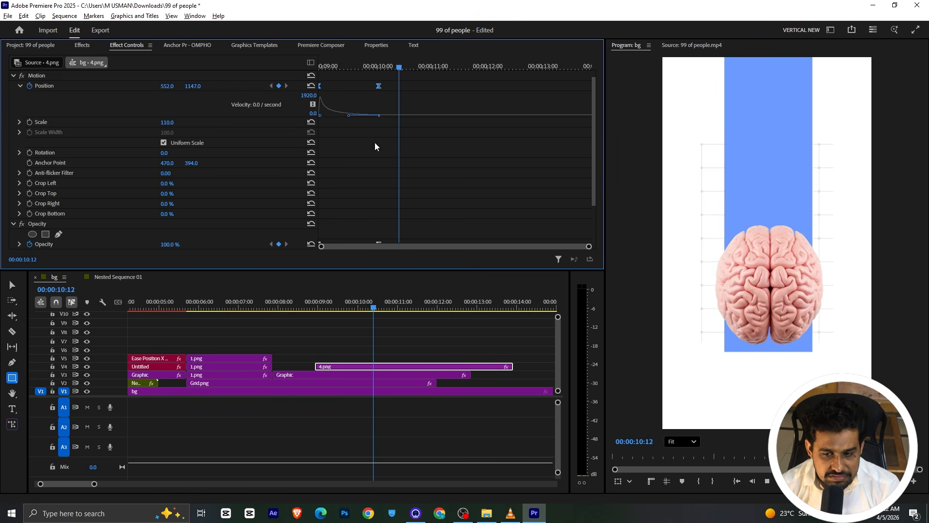
pyautogui.click(510, 512)
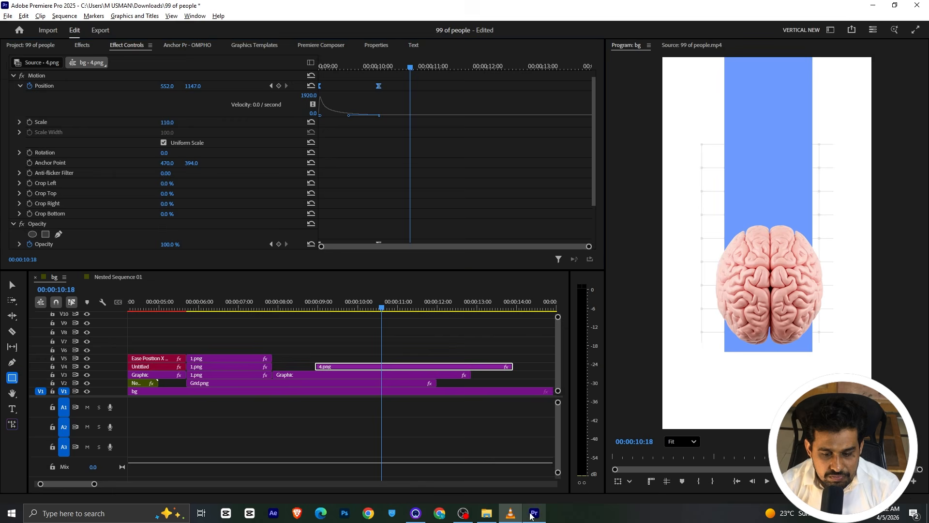
pyautogui.click(534, 512)
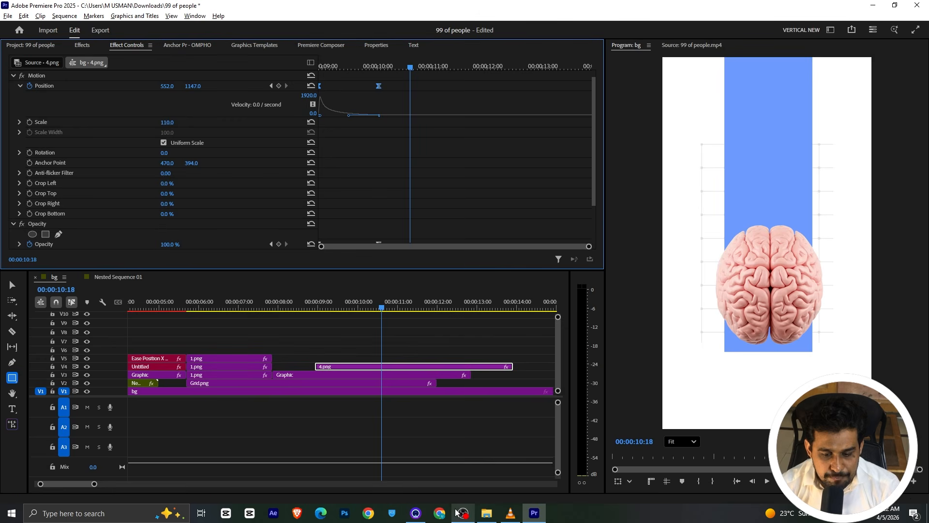